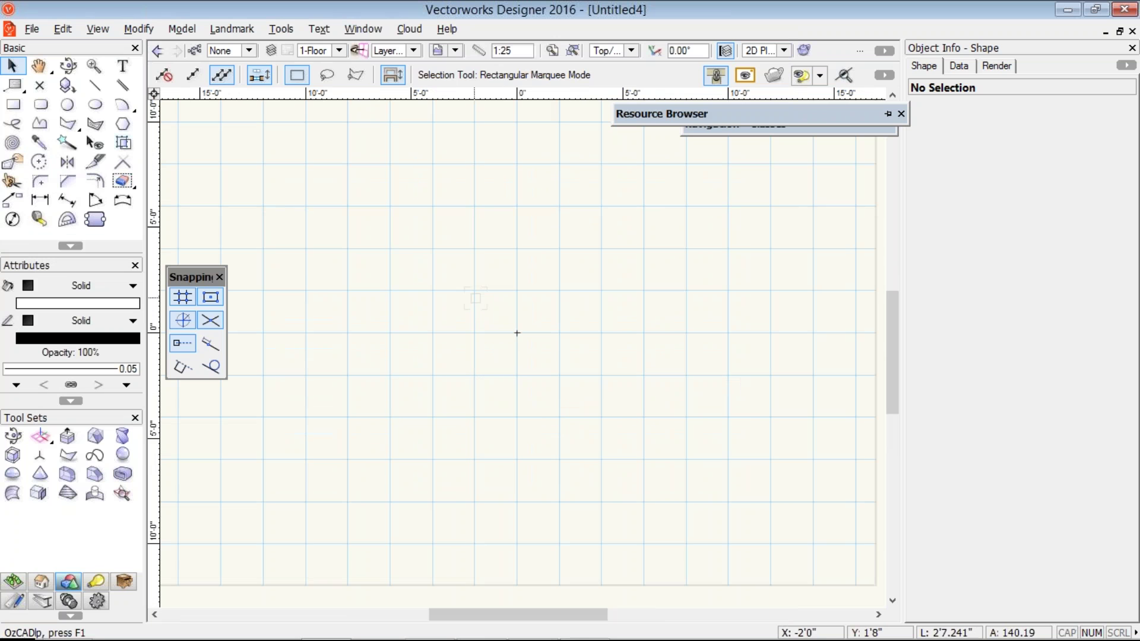
# Step: Activate the Wall tool from the building shell tools and set the overall wall thickness to 8 inches in its preferences
pyautogui.click(41, 581)
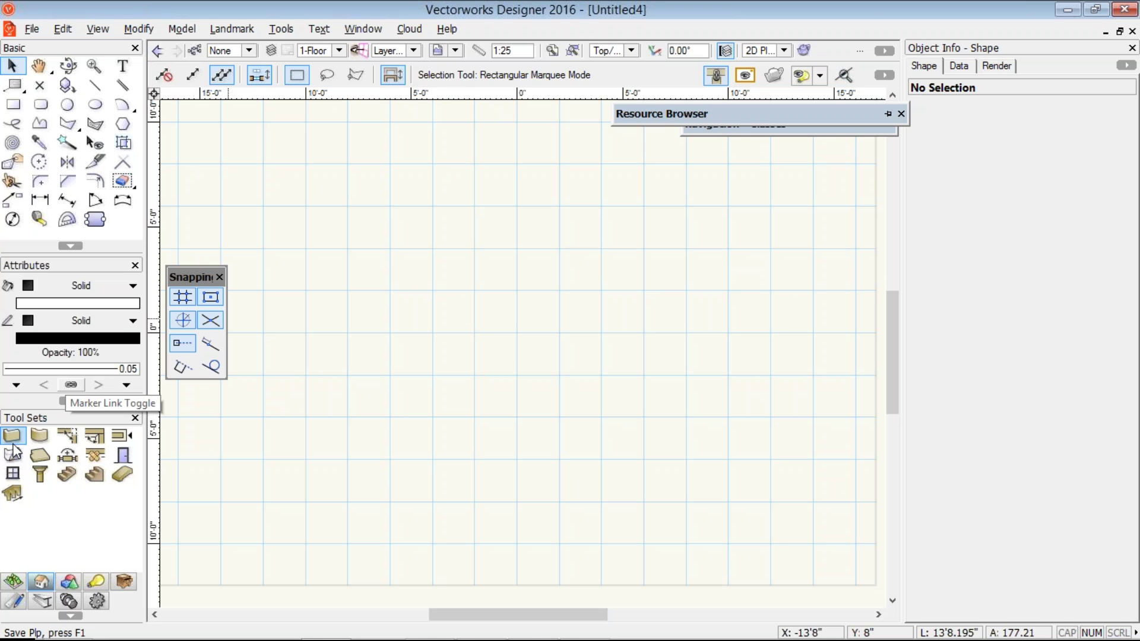
pyautogui.press('9')
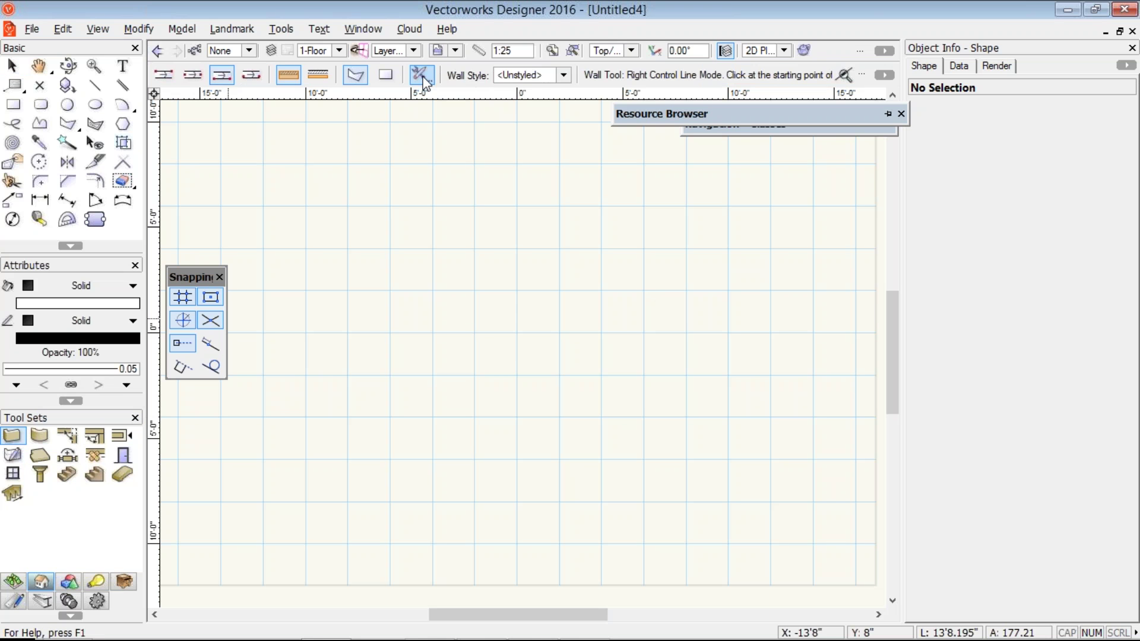
pyautogui.click(420, 76)
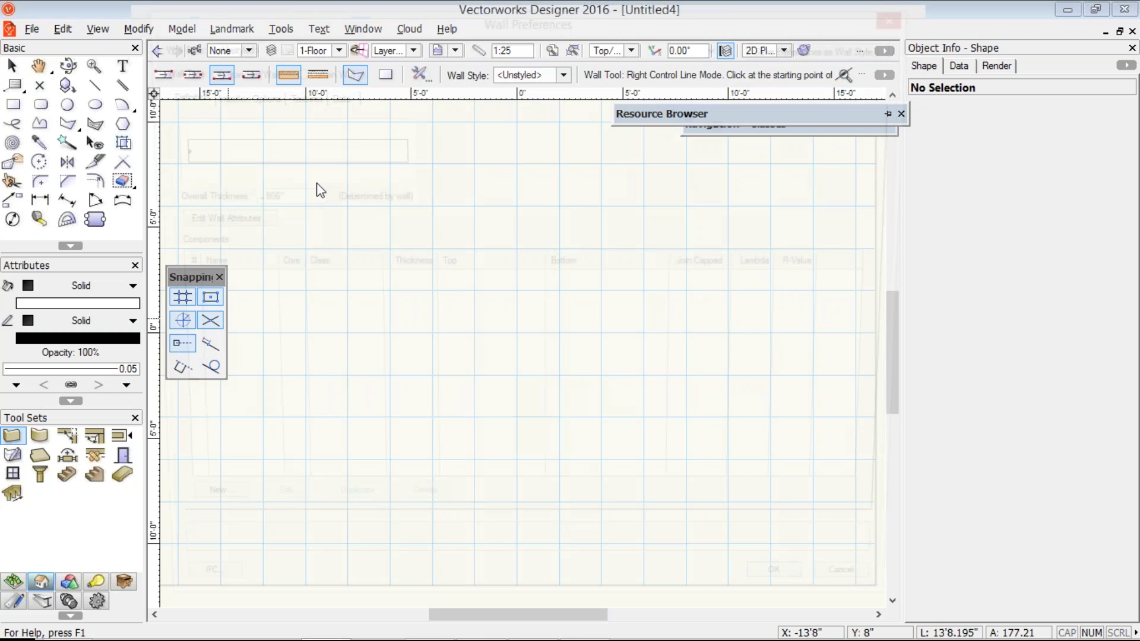
pyautogui.click(275, 196)
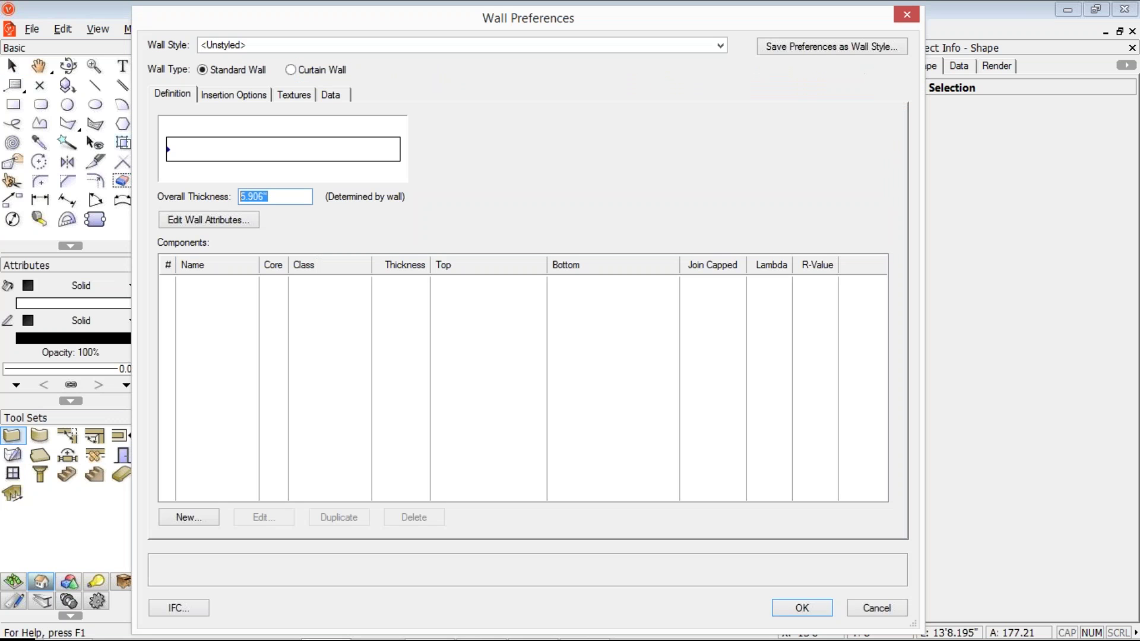
pyautogui.write('8')
pyautogui.press('Tab')
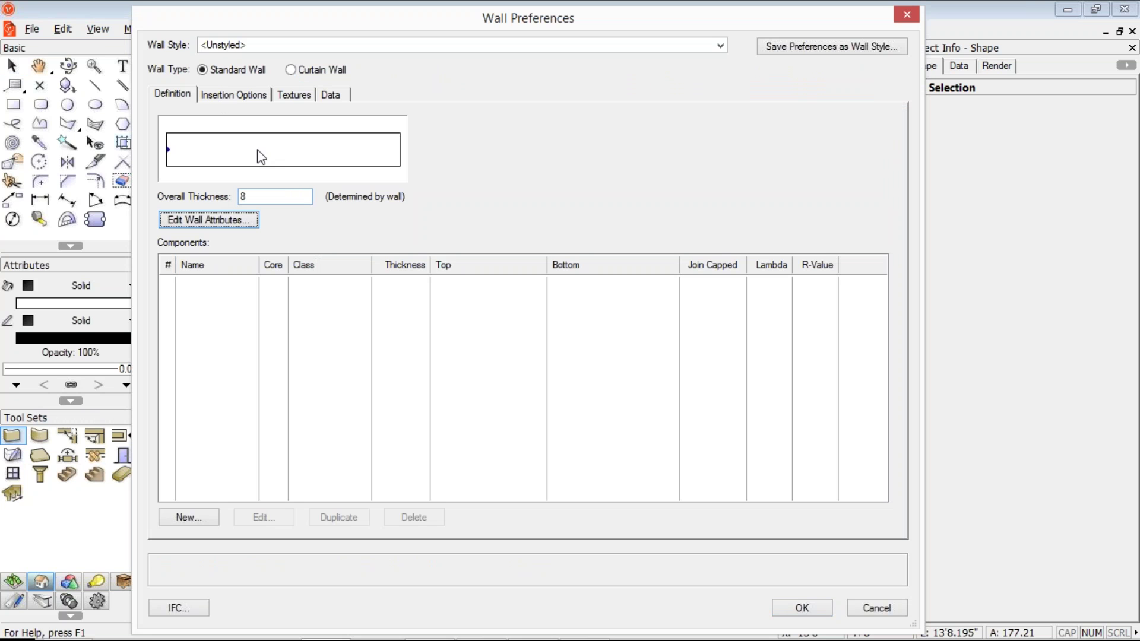
# Step: Bind the top of the wall to the "top of Wall" story level and set the top offset to 0
pyautogui.click(233, 95)
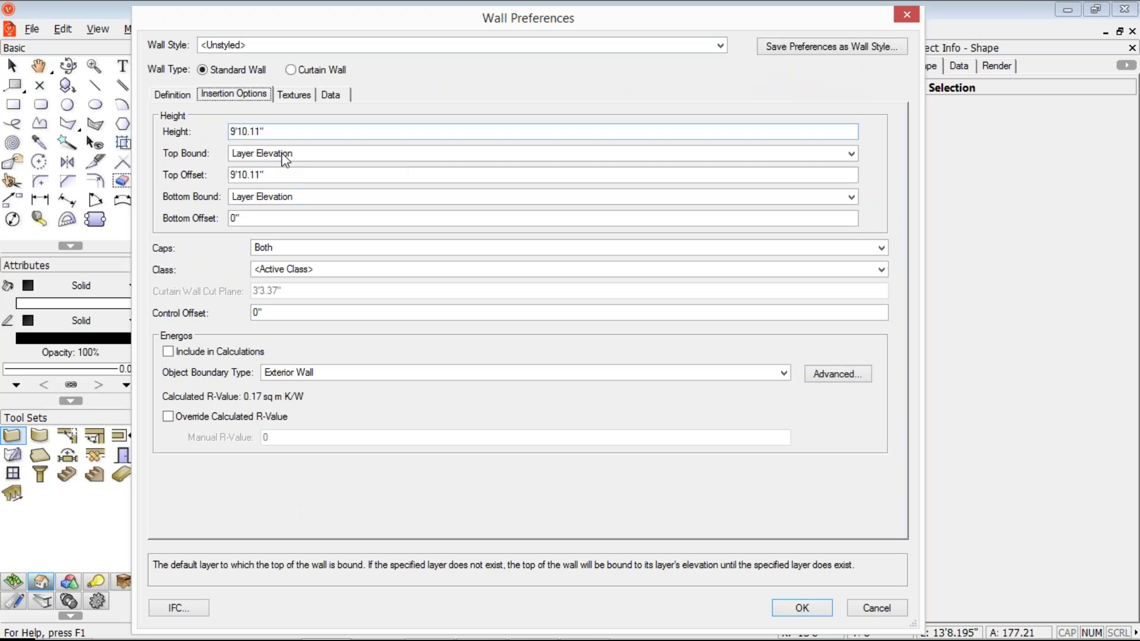
pyautogui.click(285, 155)
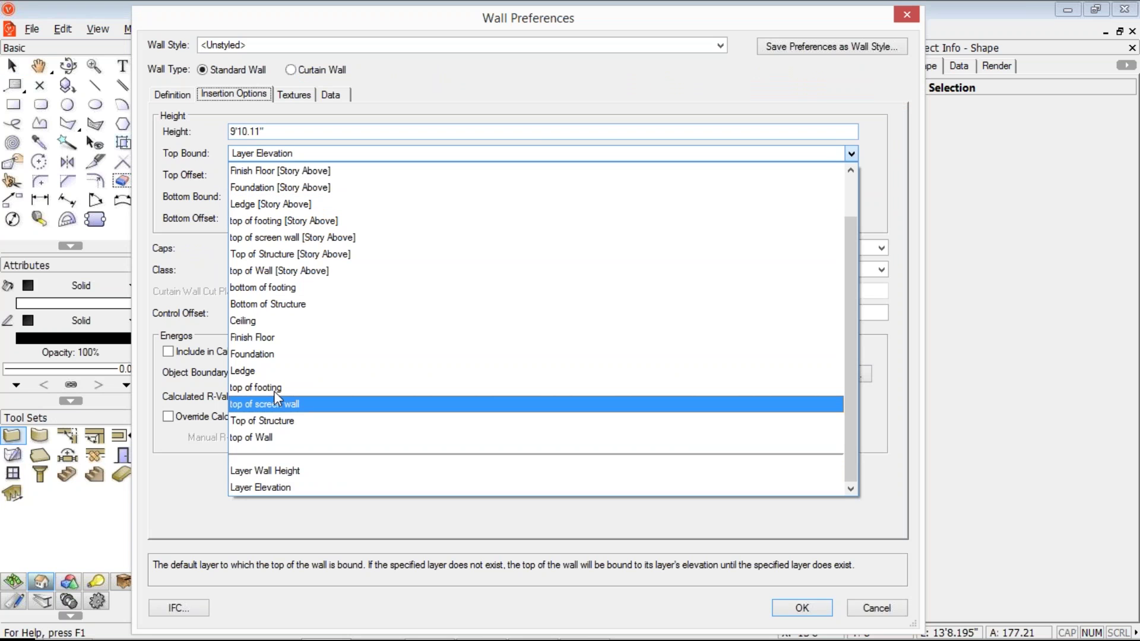
pyautogui.click(290, 440)
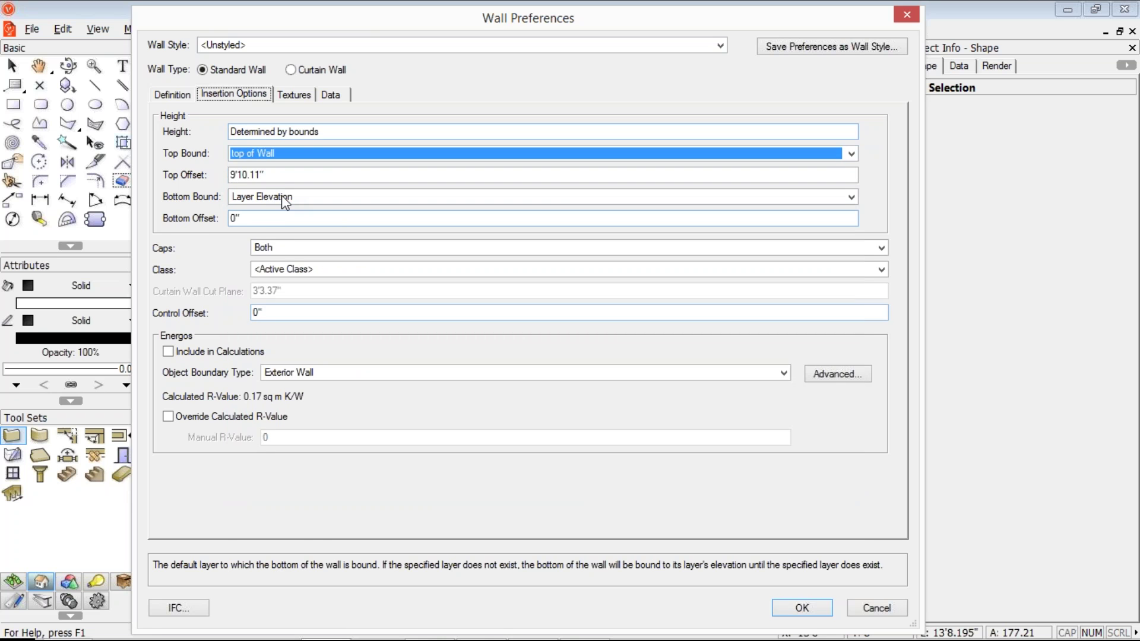
pyautogui.click(282, 199)
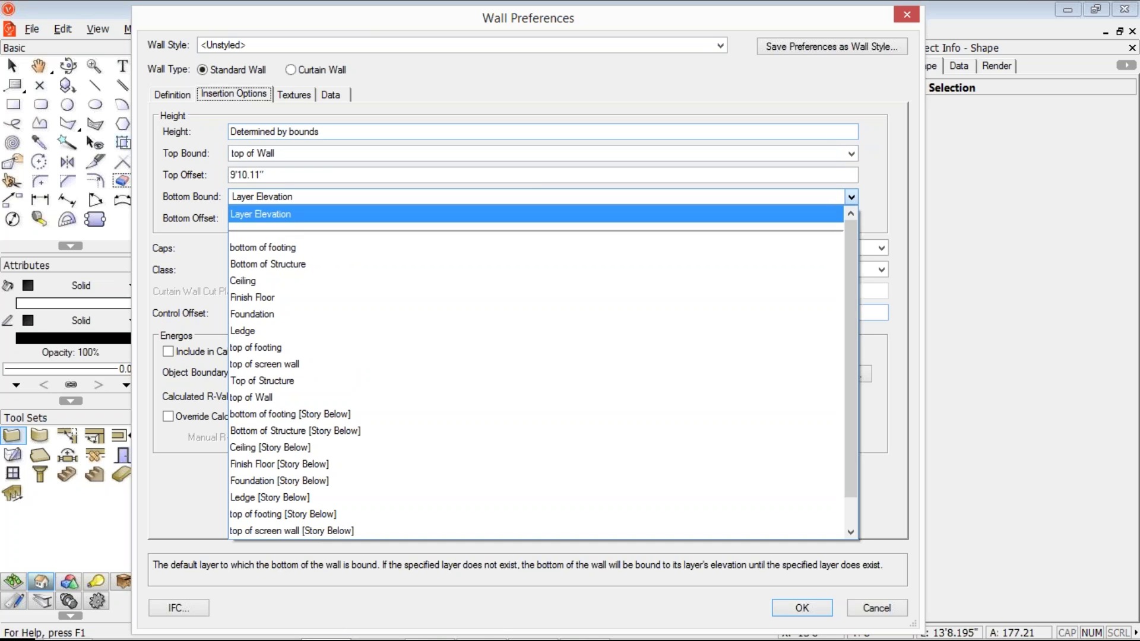
pyautogui.doubleClick(247, 175)
pyautogui.write('0')
pyautogui.press('Tab')
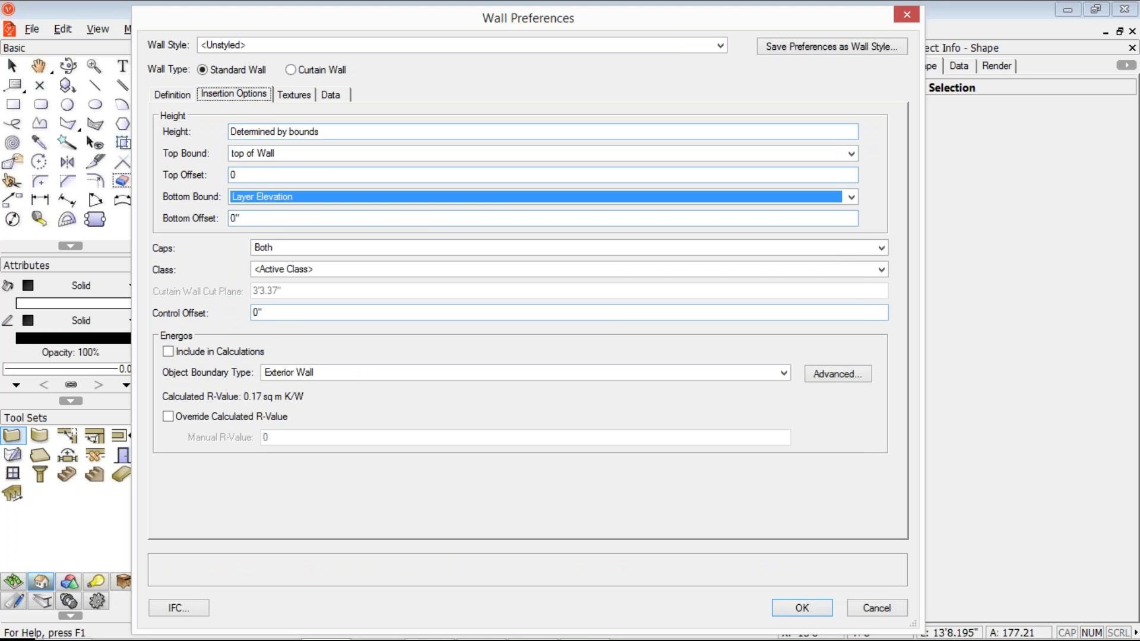
# Step: Set the wall's overall object texture to No Texture
pyautogui.hotkey('ctrl', 'Tab')
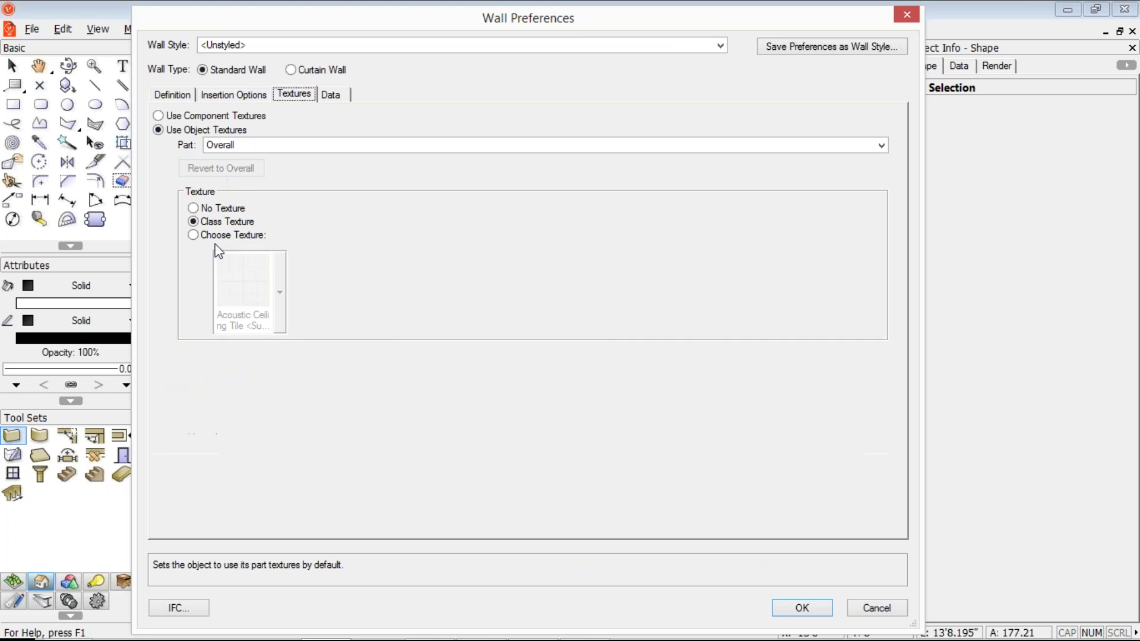
pyautogui.click(217, 235)
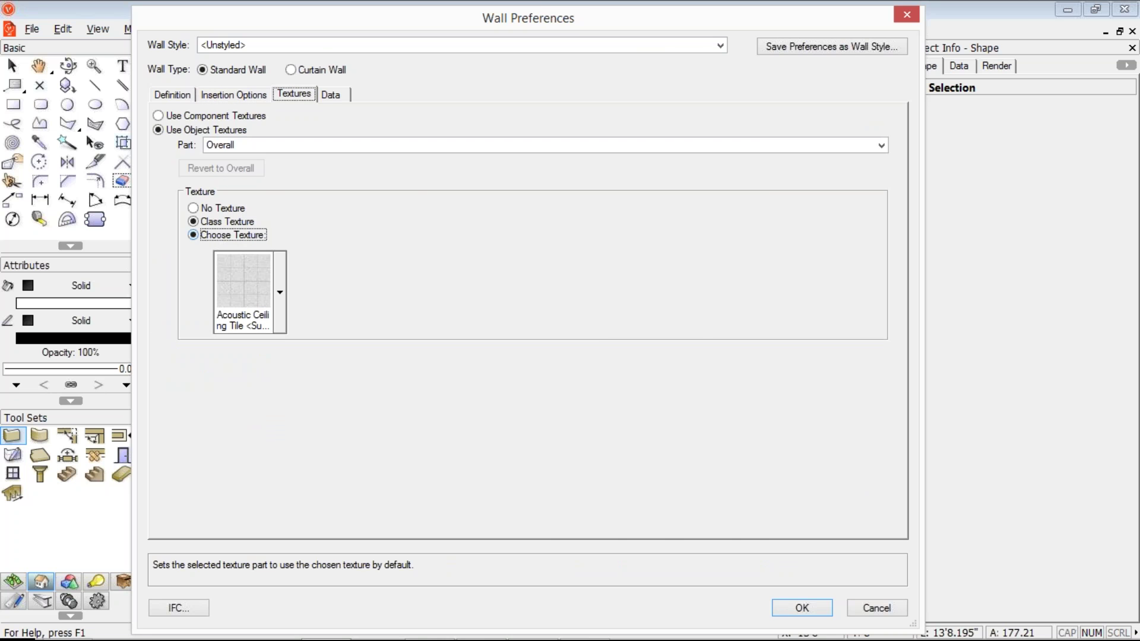
pyautogui.click(244, 279)
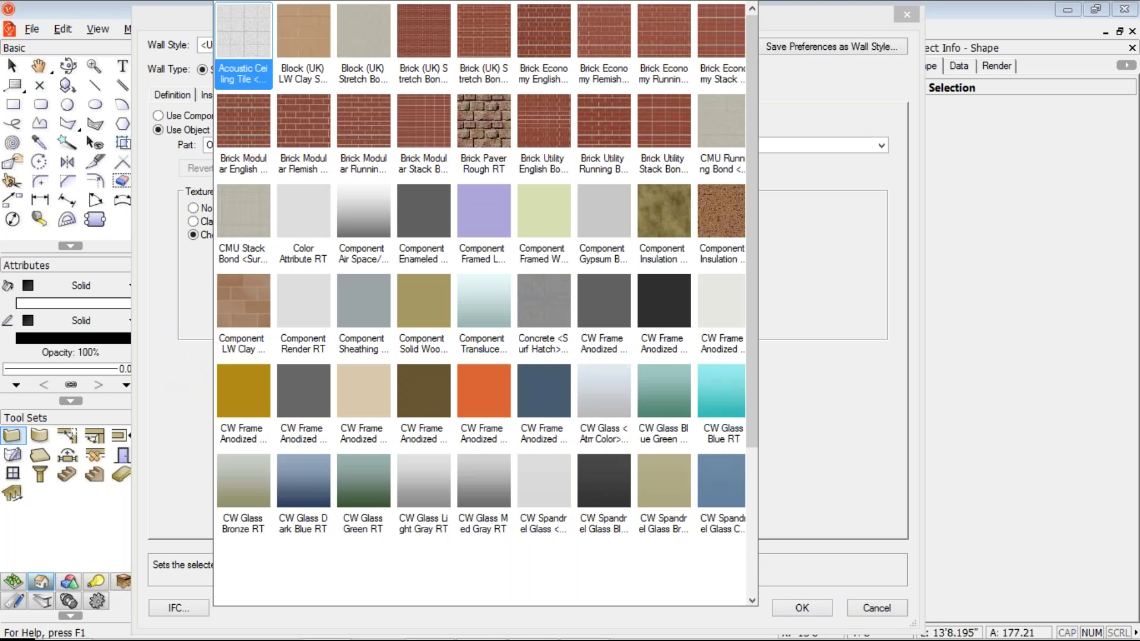
pyautogui.click(208, 209)
pyautogui.press('space')
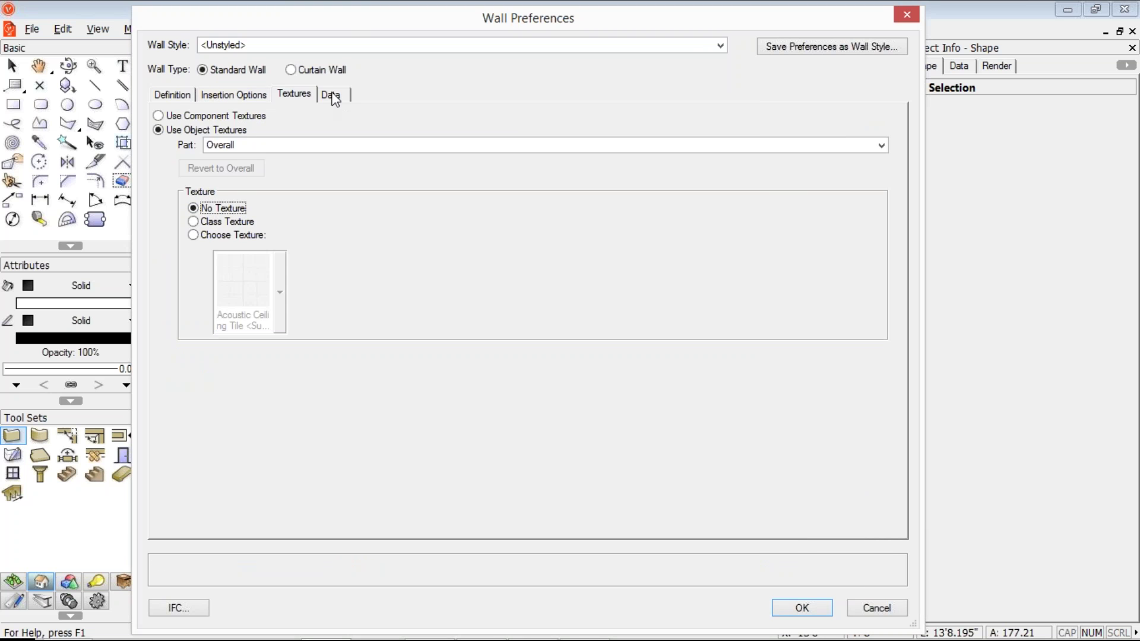
# Step: Save the wall preferences as a wall style named "low wall" and accept the settings
pyautogui.click(331, 96)
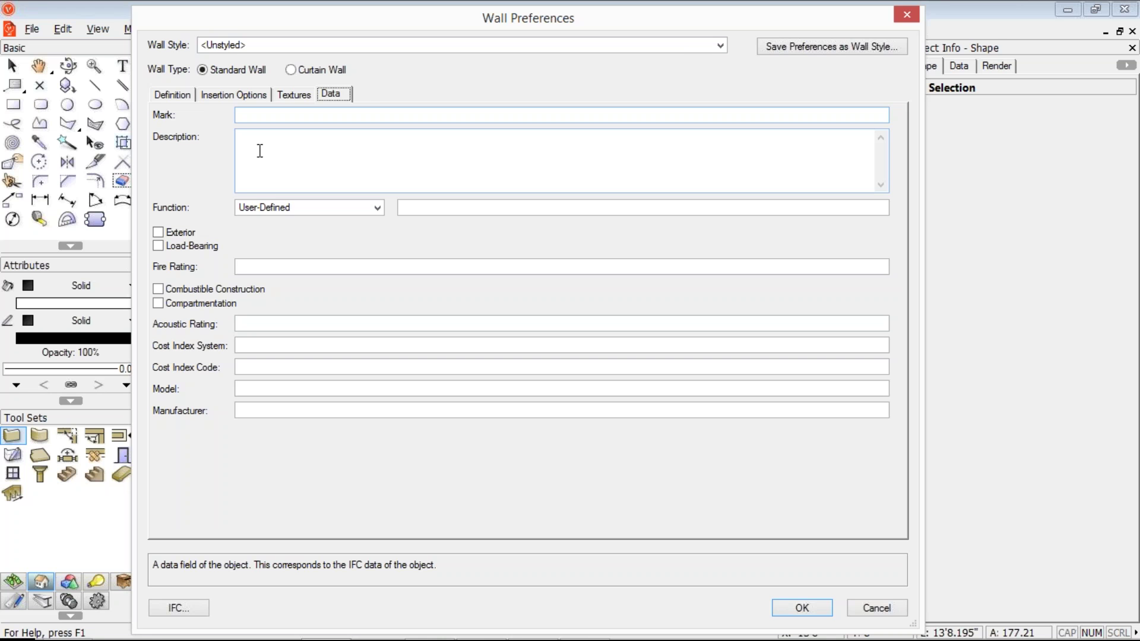
pyautogui.click(793, 47)
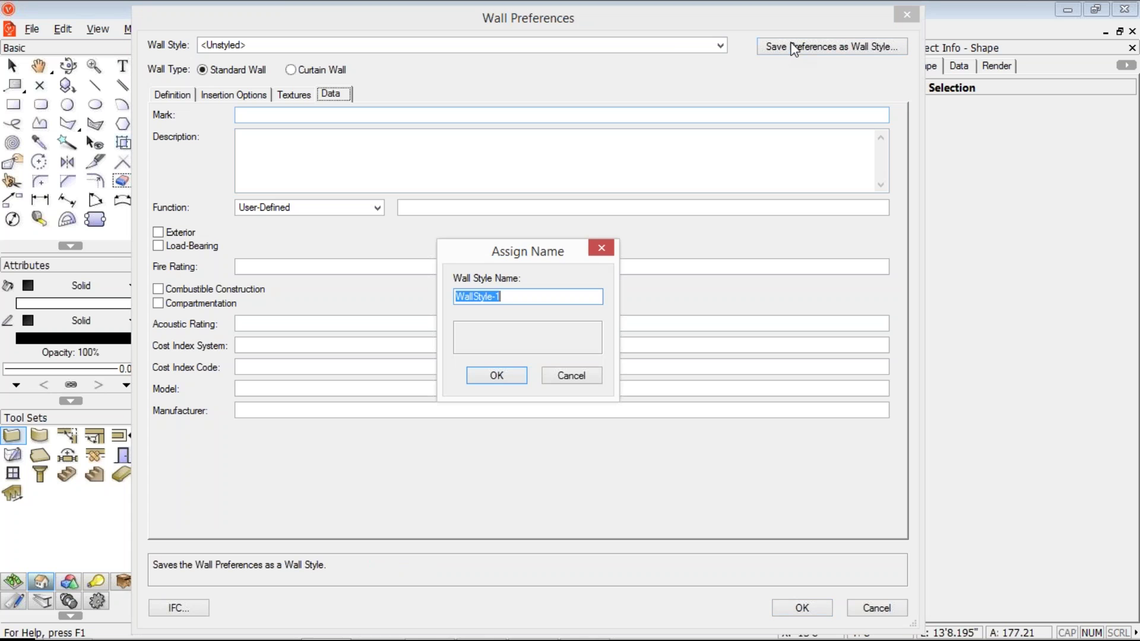
pyautogui.press('BackSpace')
pyautogui.write('low wall')
pyautogui.press('Return')
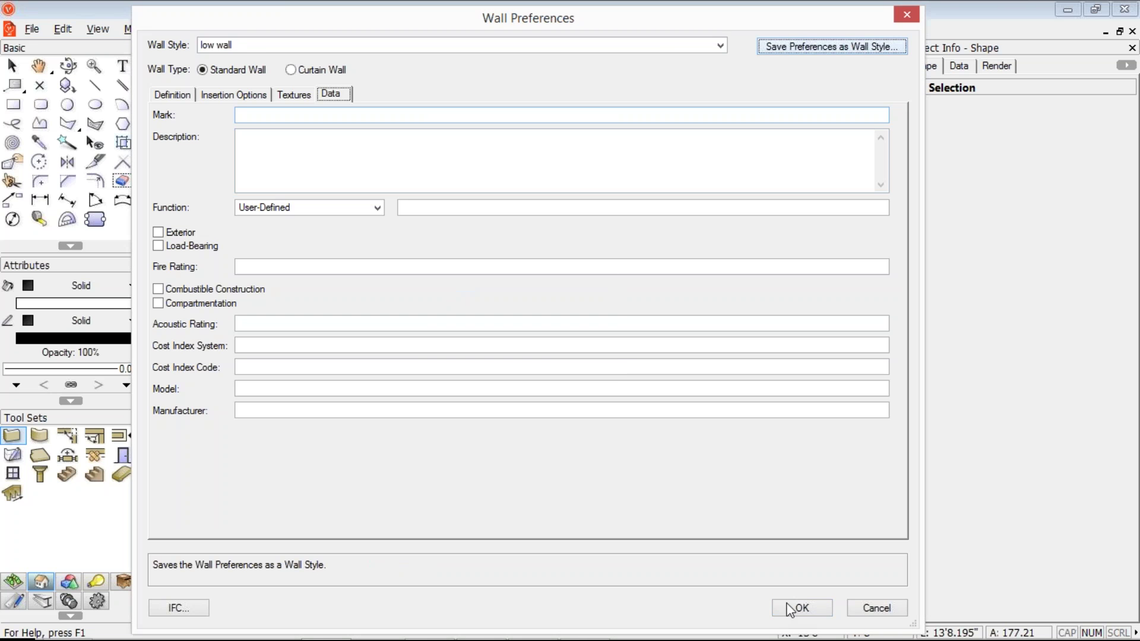
pyautogui.click(790, 609)
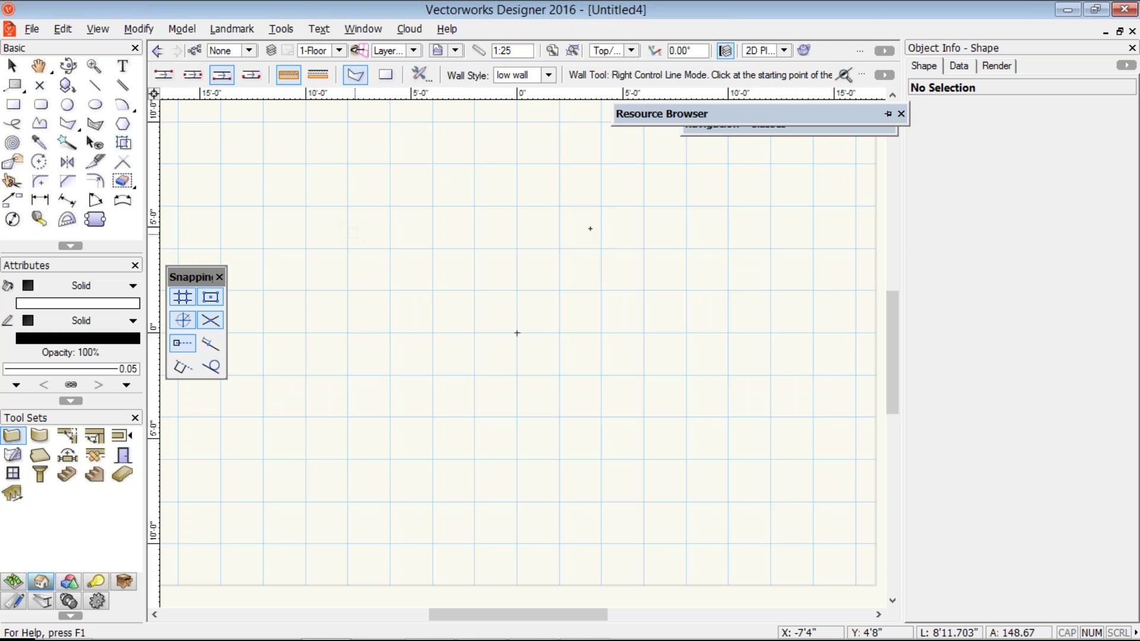
# Step: Set the wall's control line to left, try a horizontal wall 17' long, and decline saving a backup of the document
pyautogui.click(354, 234)
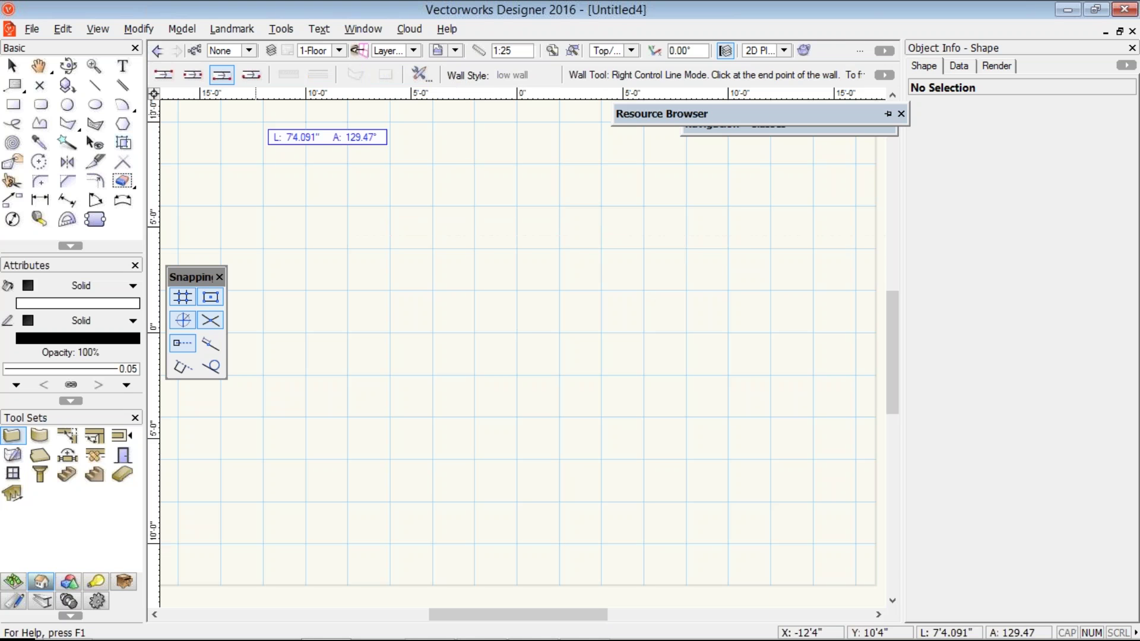
pyautogui.click(163, 74)
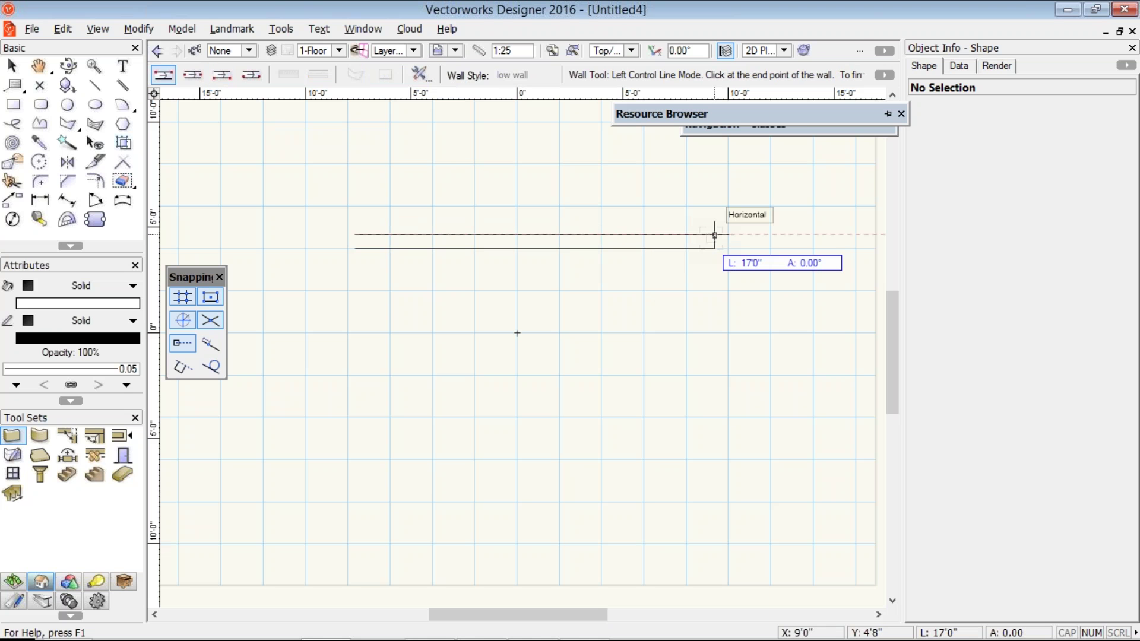
pyautogui.click(715, 235)
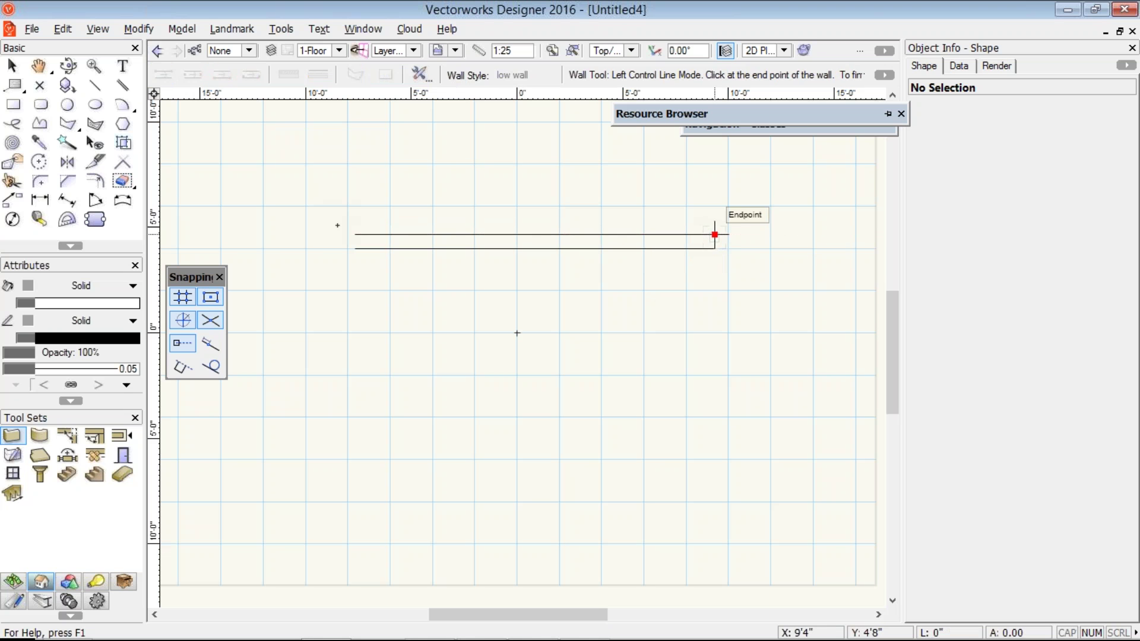
pyautogui.click(715, 234)
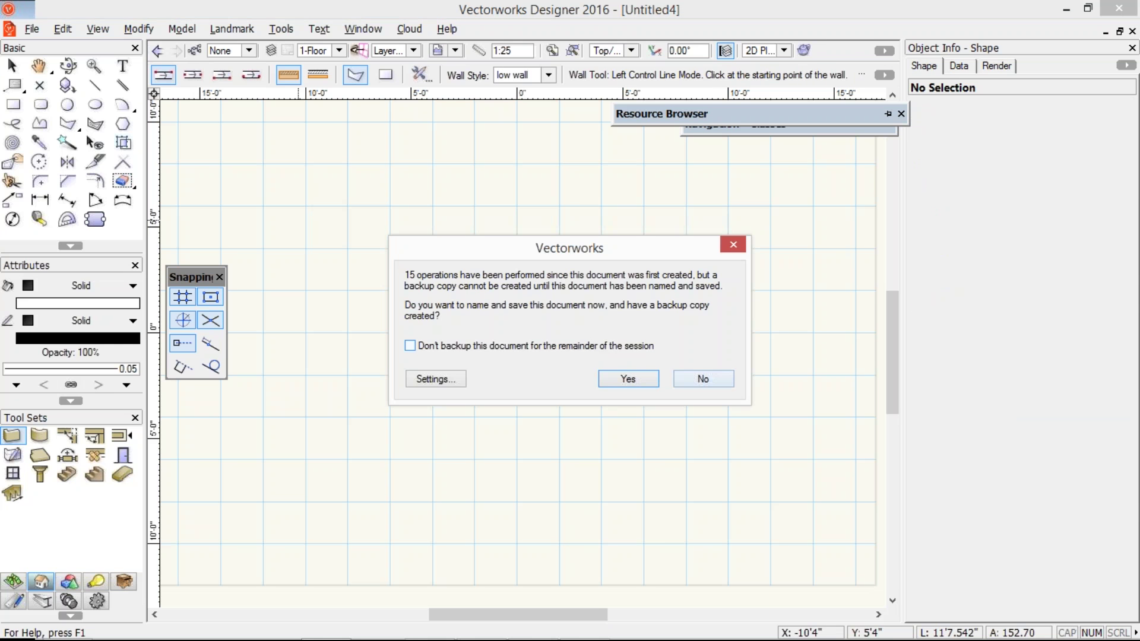
pyautogui.click(702, 378)
# Step: Start a rectangular wall layout in the drawing's upper-left area, entering 12' in X and -16' in Y
pyautogui.press('o')
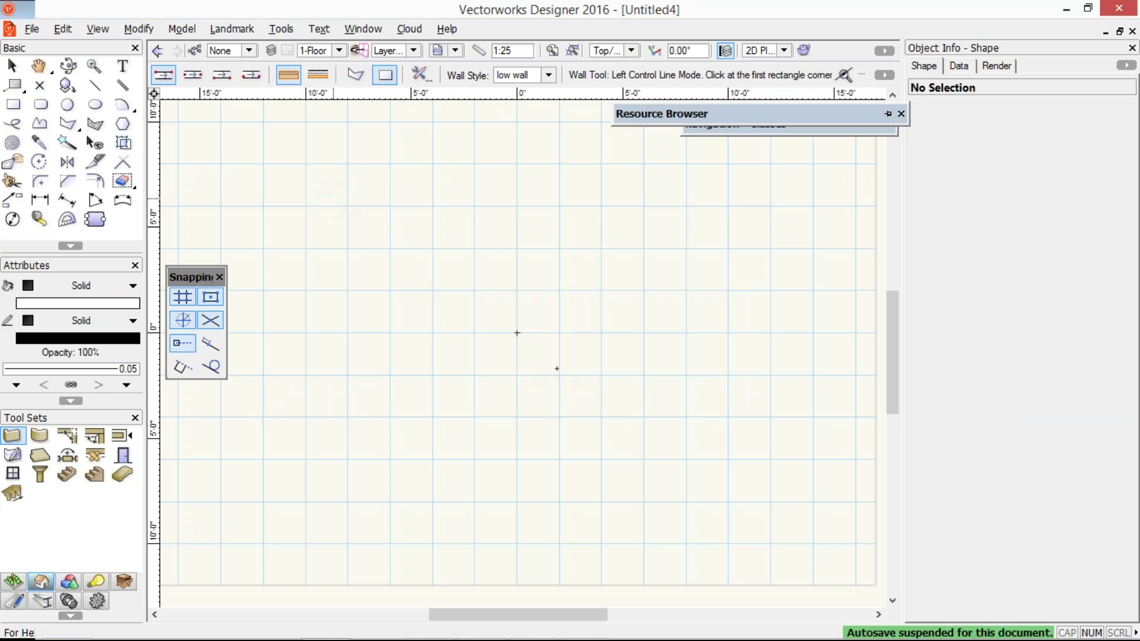
pyautogui.click(319, 206)
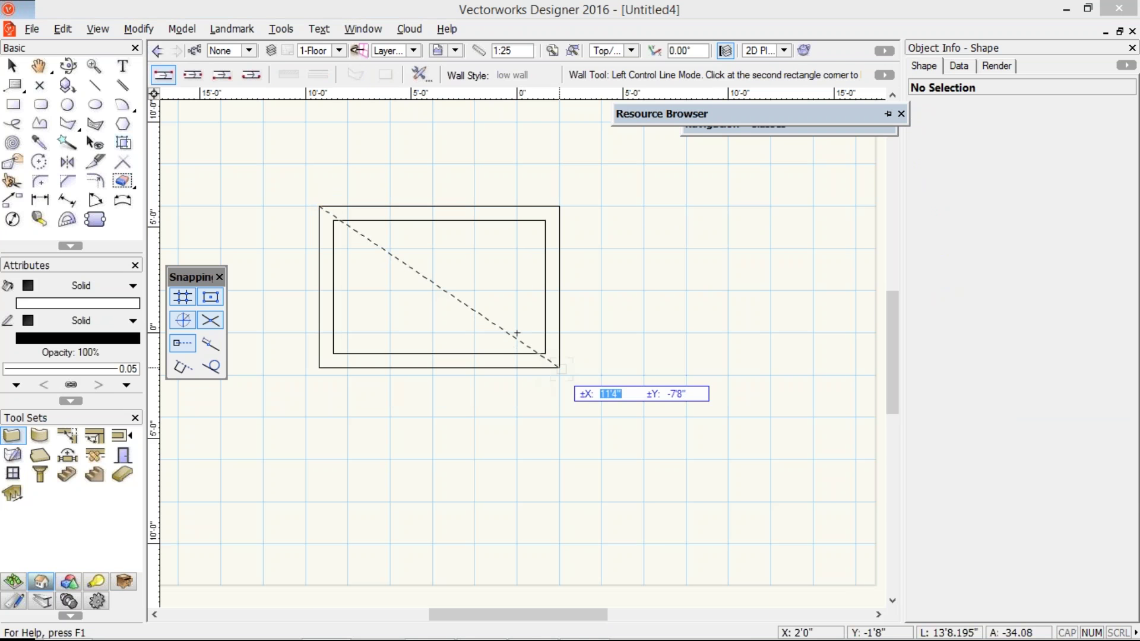
pyautogui.write('12')
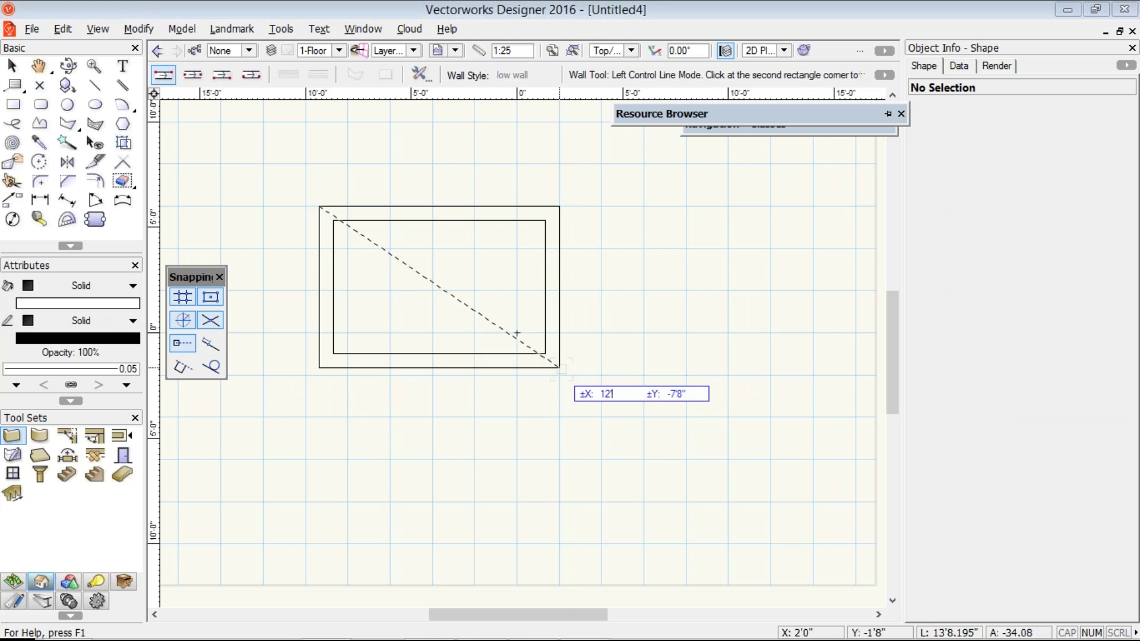
pyautogui.press('Tab')
pyautogui.write('-16')
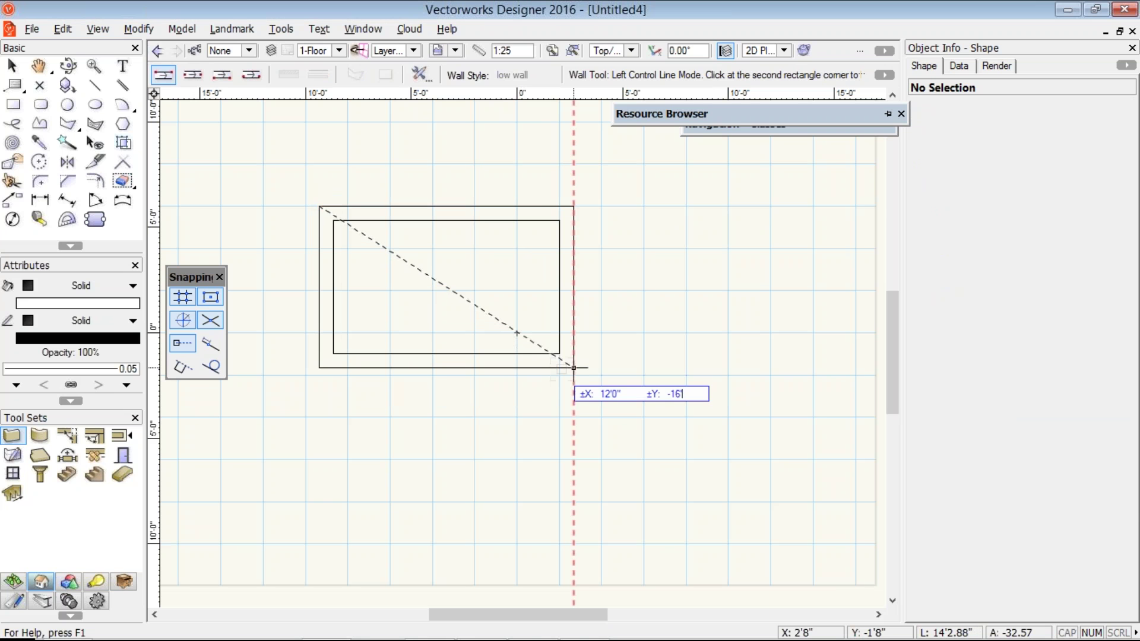
pyautogui.press('Tab')
pyautogui.press('Tab')
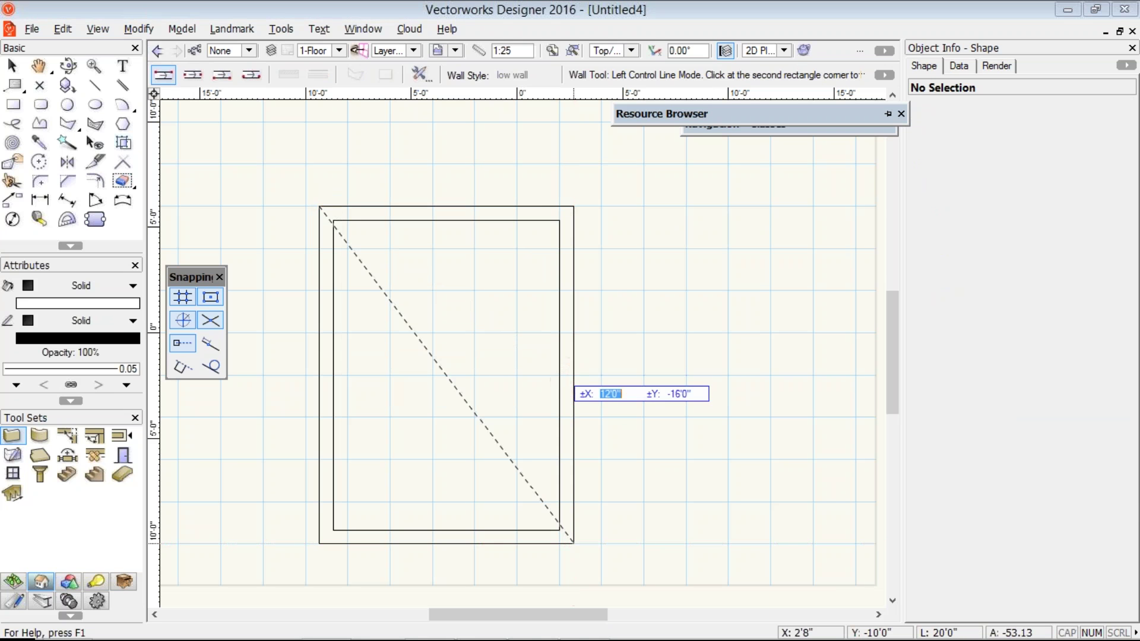
# Step: Change the wall rectangle to 16' in X and -12' in Y and place the four walls
pyautogui.write('16')
pyautogui.press('Tab')
pyautogui.write('-12')
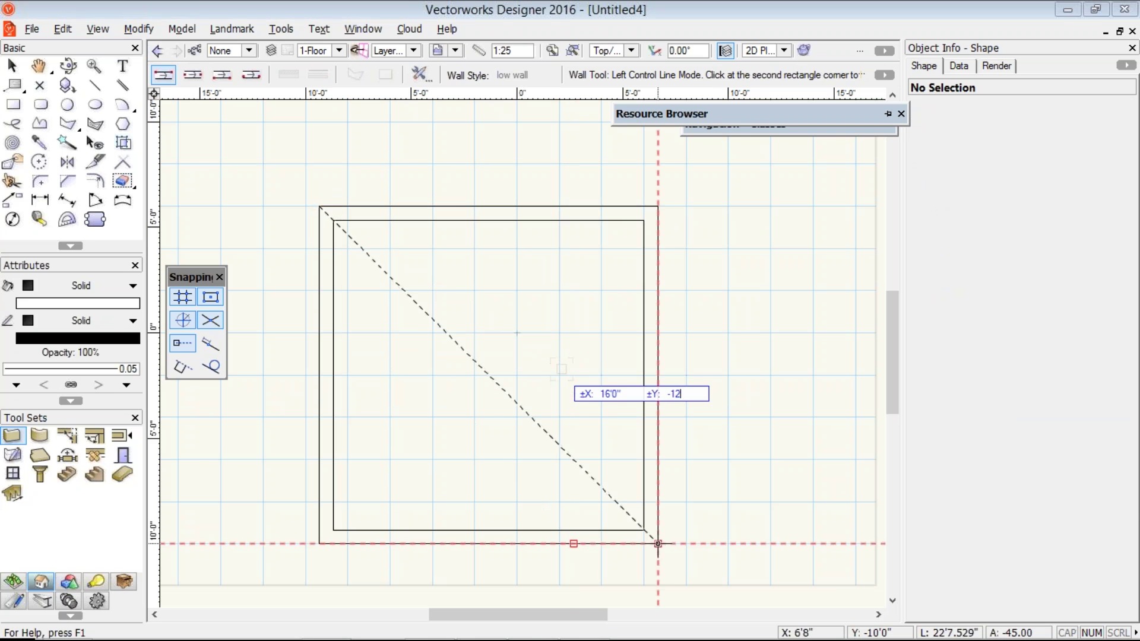
pyautogui.press('Tab')
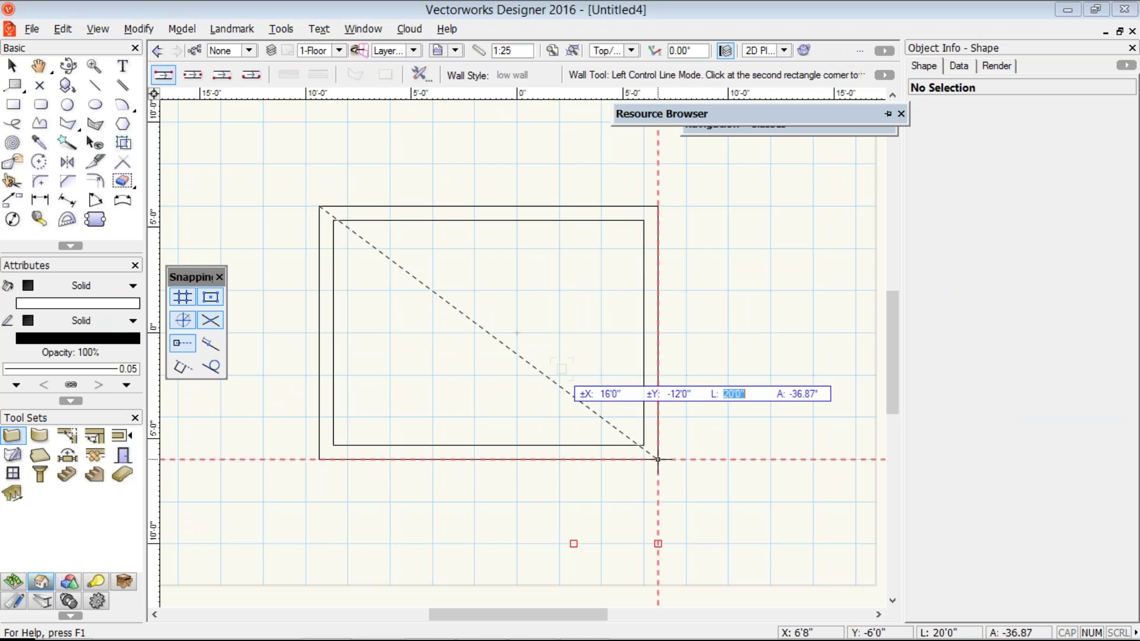
pyautogui.press('Return')
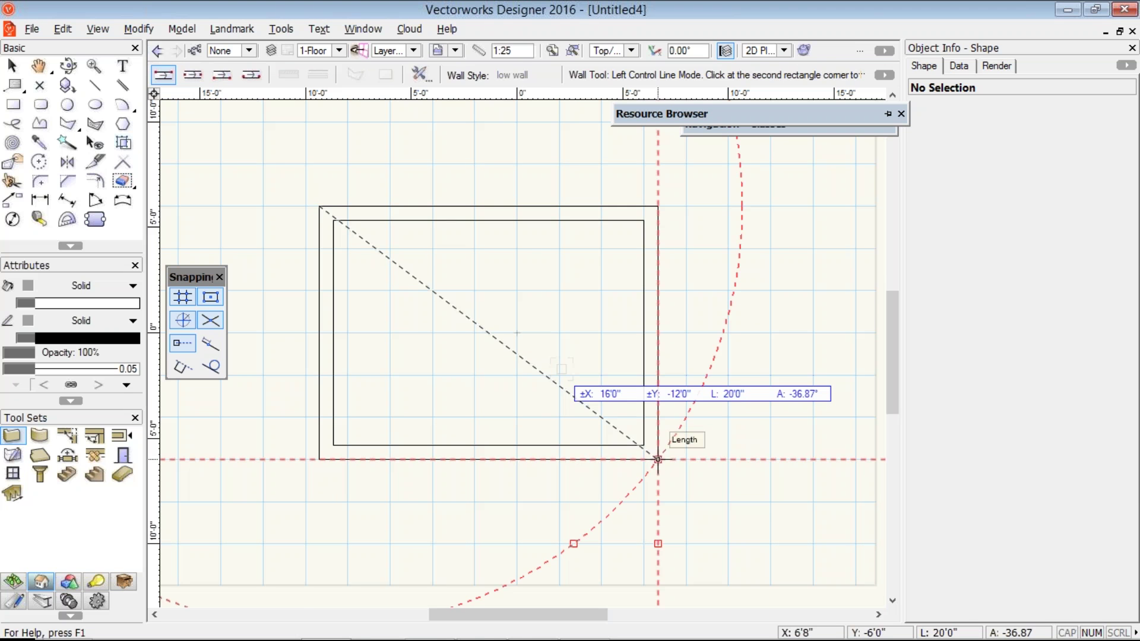
pyautogui.press('Return')
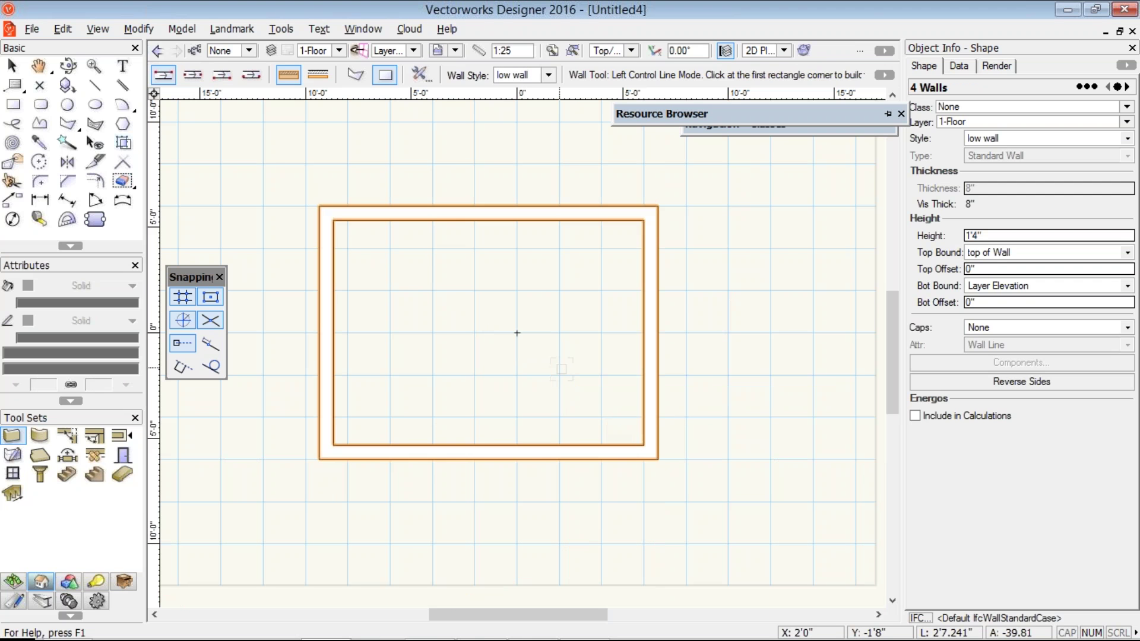
# Step: Set the elevation of Story-1's "top of Wall" level to 24" and accept the story changes
pyautogui.press('KP_3')
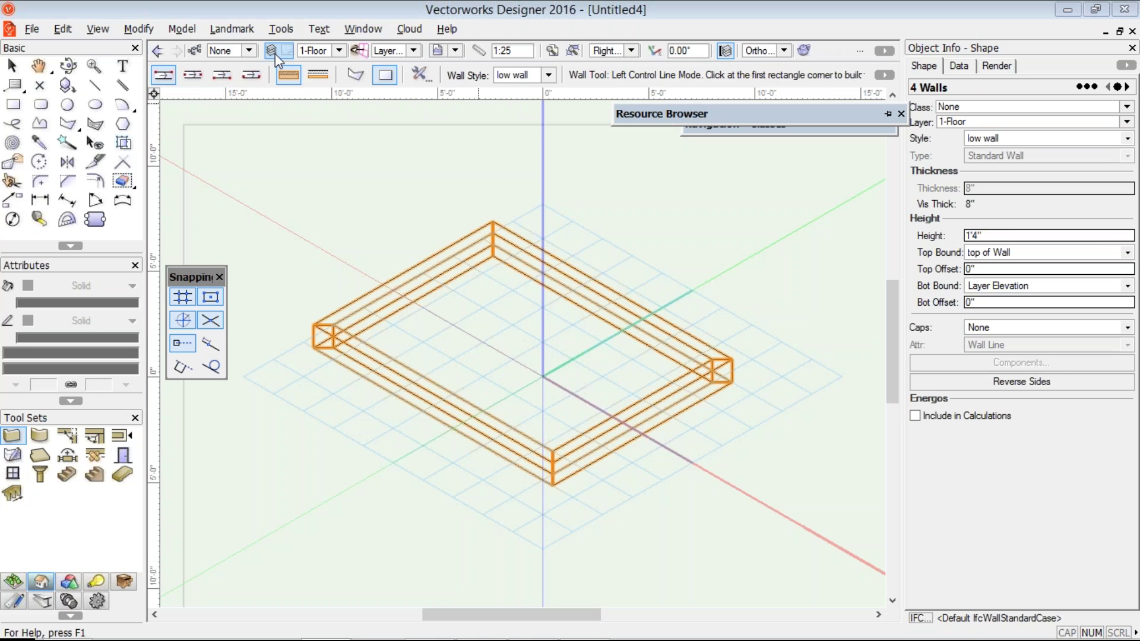
pyautogui.hotkey('ctrl', 'shift', 'o')
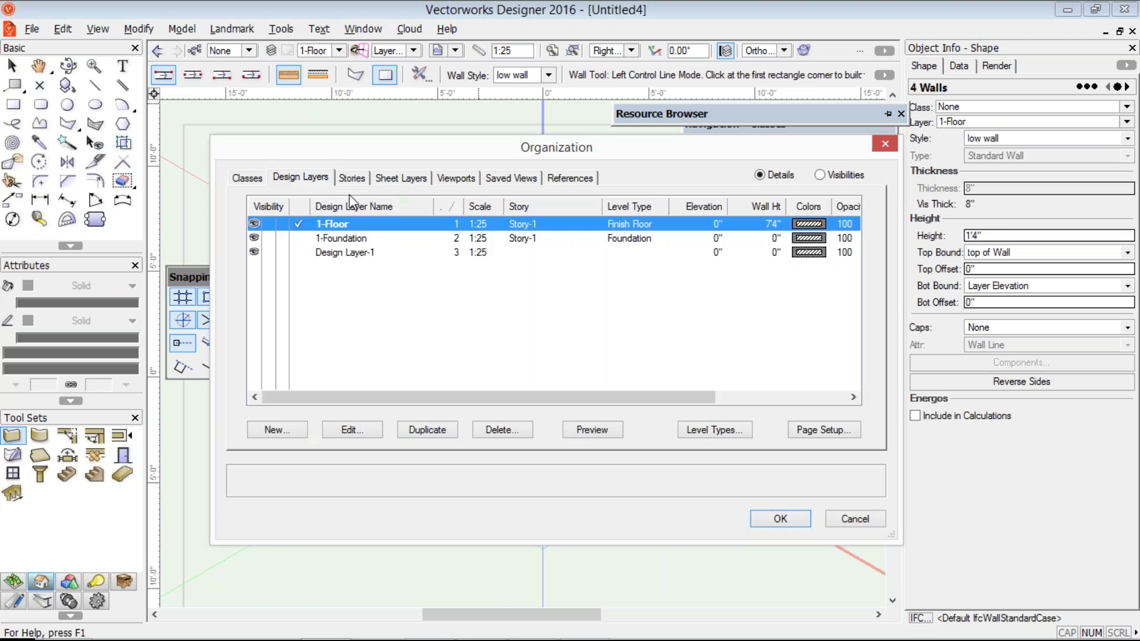
pyautogui.click(352, 178)
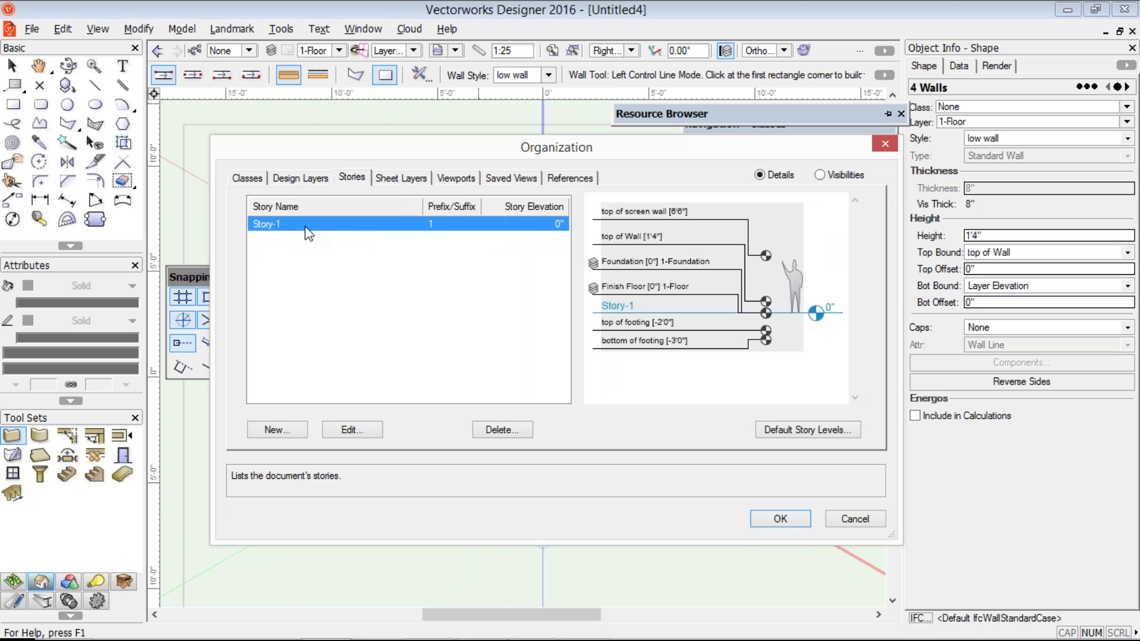
pyautogui.doubleClick(305, 228)
pyautogui.click(557, 309)
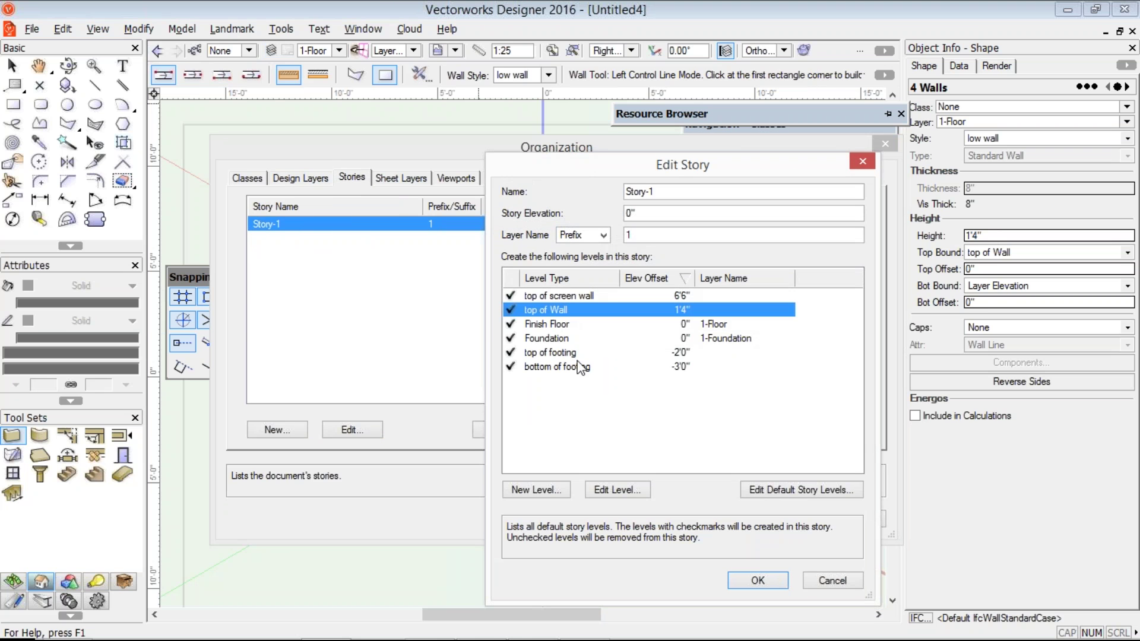
pyautogui.click(608, 490)
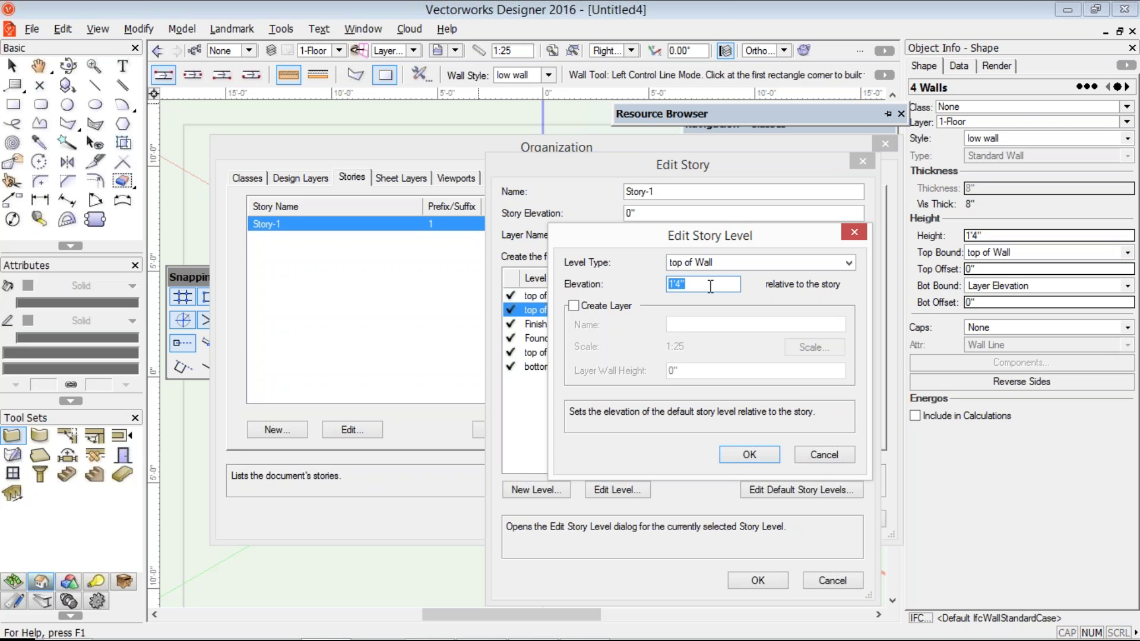
pyautogui.write('241')
pyautogui.press('BackSpace')
pyautogui.write('"')
pyautogui.press('Return')
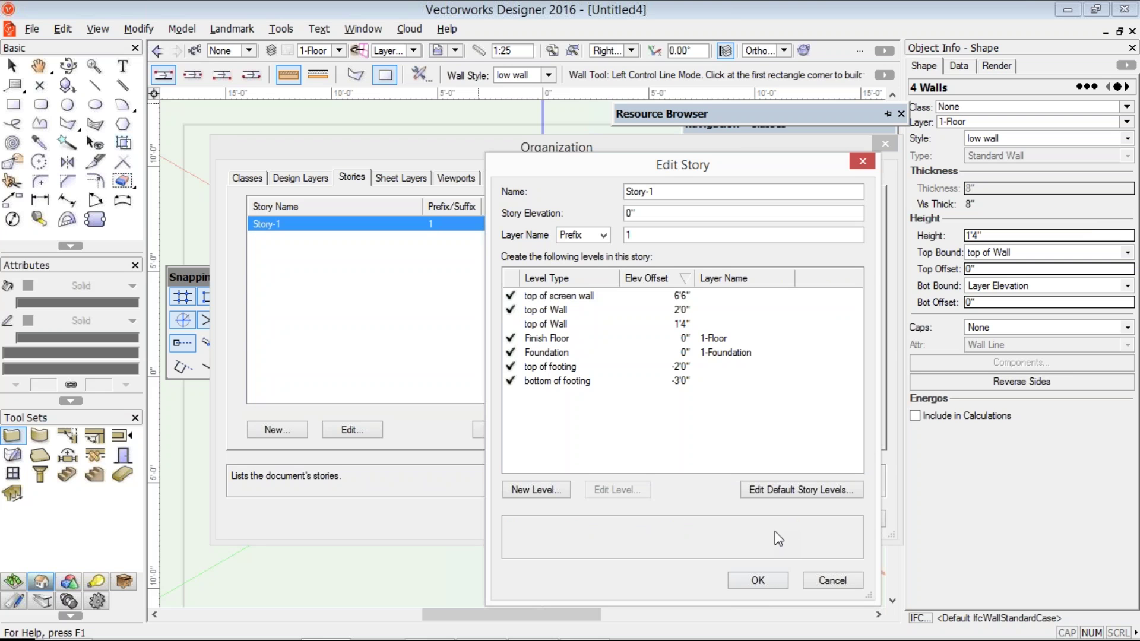
pyautogui.press('Return')
pyautogui.press('Return')
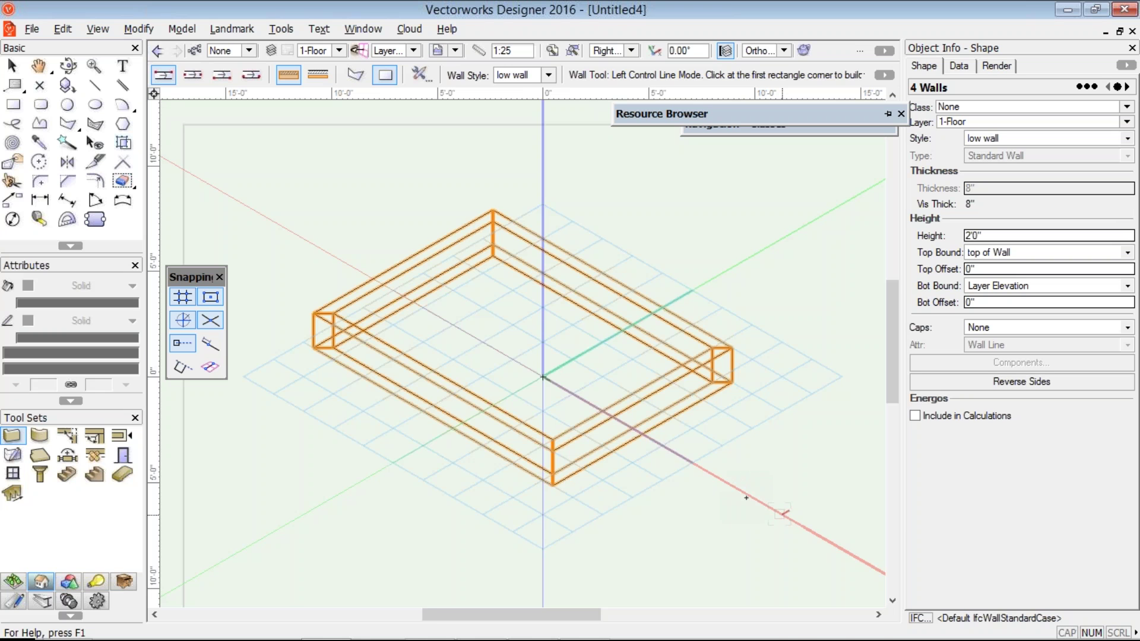
# Step: Draw a horizontal reference line about 23' long along the outer face of the enclosure's lower wall in plan view
pyautogui.press('F5')
pyautogui.click(95, 85)
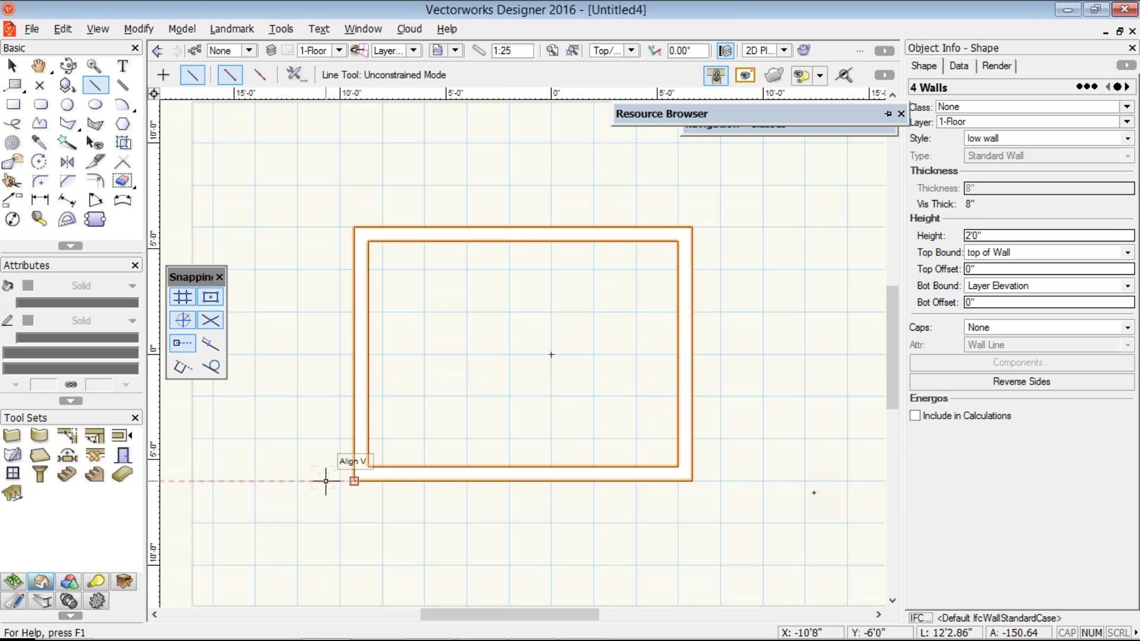
pyautogui.moveTo(326, 481); pyautogui.dragTo(812, 481)
pyautogui.press('x')
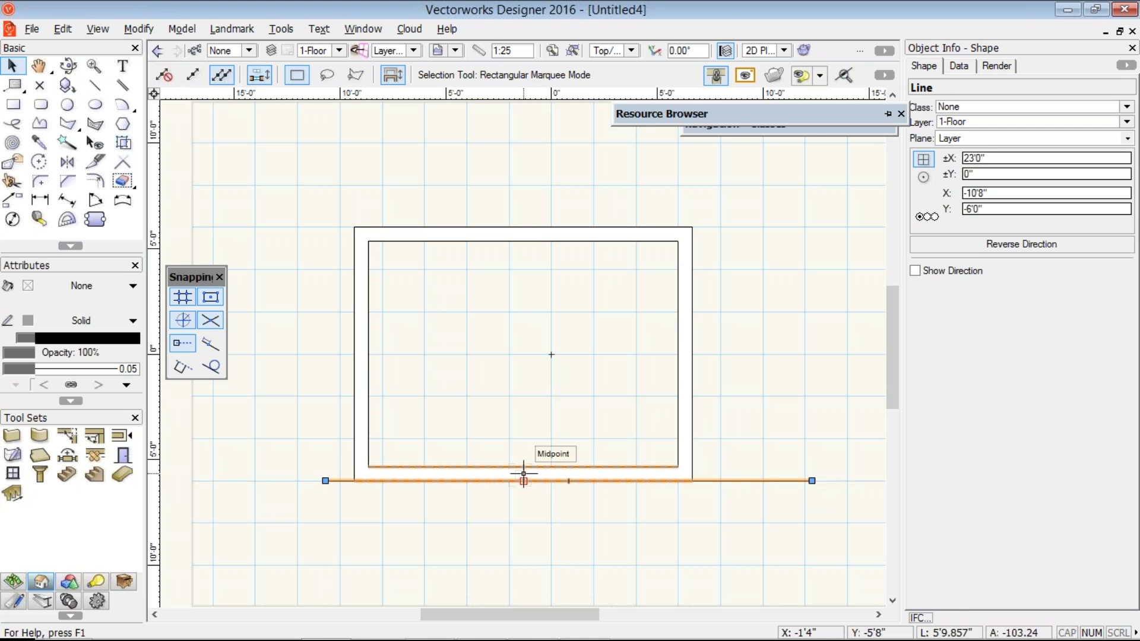
pyautogui.click(524, 474)
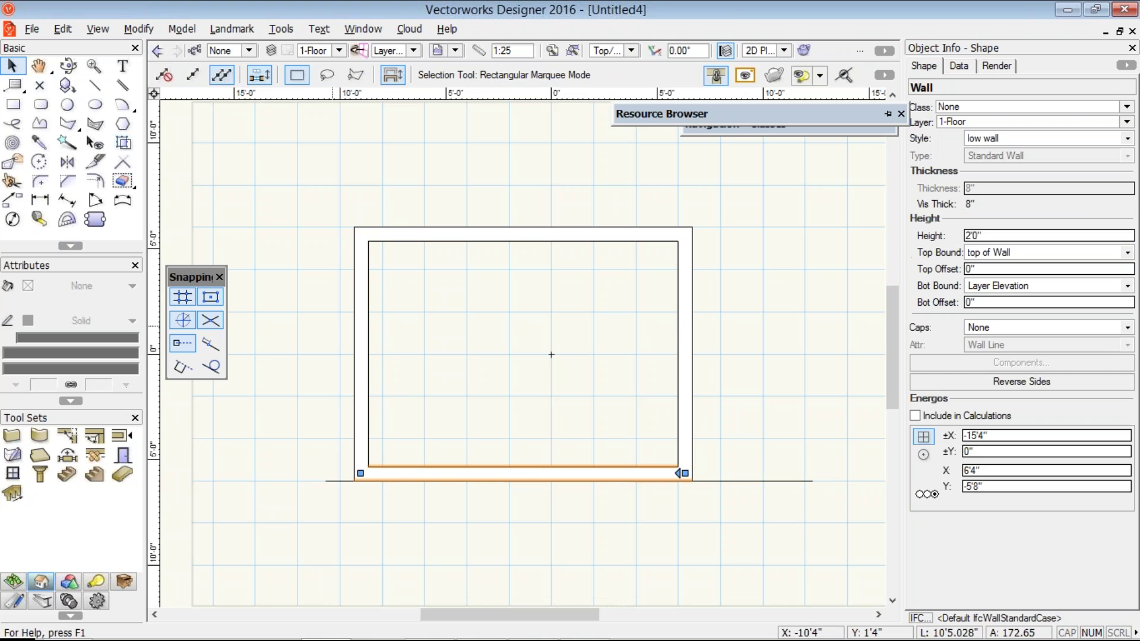
pyautogui.keyDown('shift'); pyautogui.click(361, 324); pyautogui.keyUp('shift')
pyautogui.keyDown('shift'); pyautogui.click(504, 234); pyautogui.keyUp('shift')
pyautogui.keyDown('shift'); pyautogui.click(678, 340); pyautogui.keyUp('shift')
pyautogui.press('super+c')
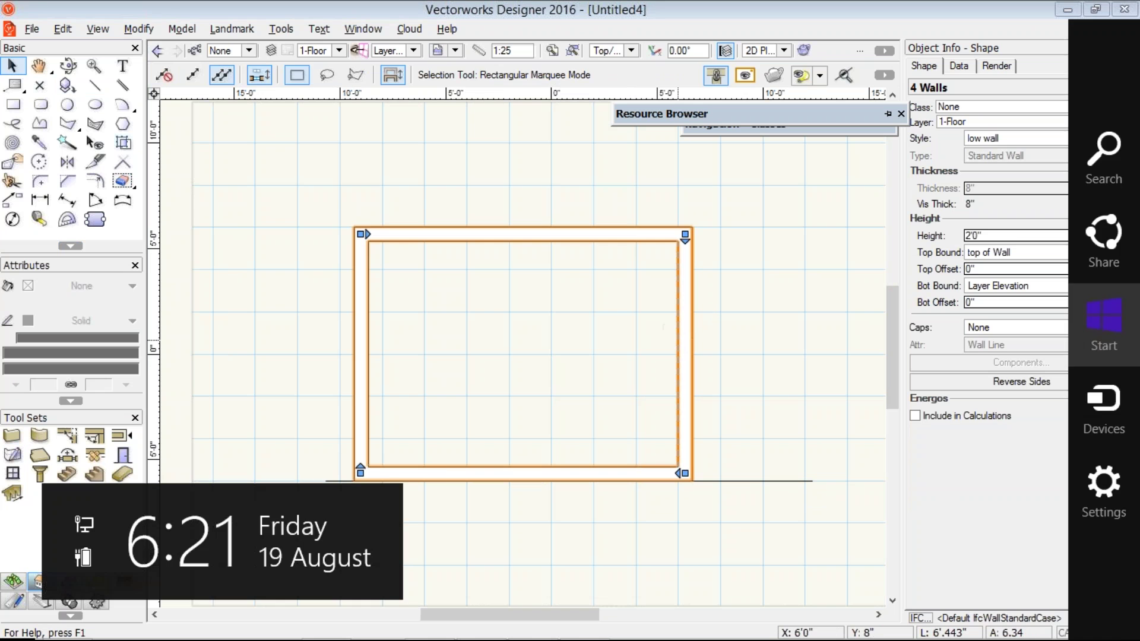
pyautogui.press('Escape')
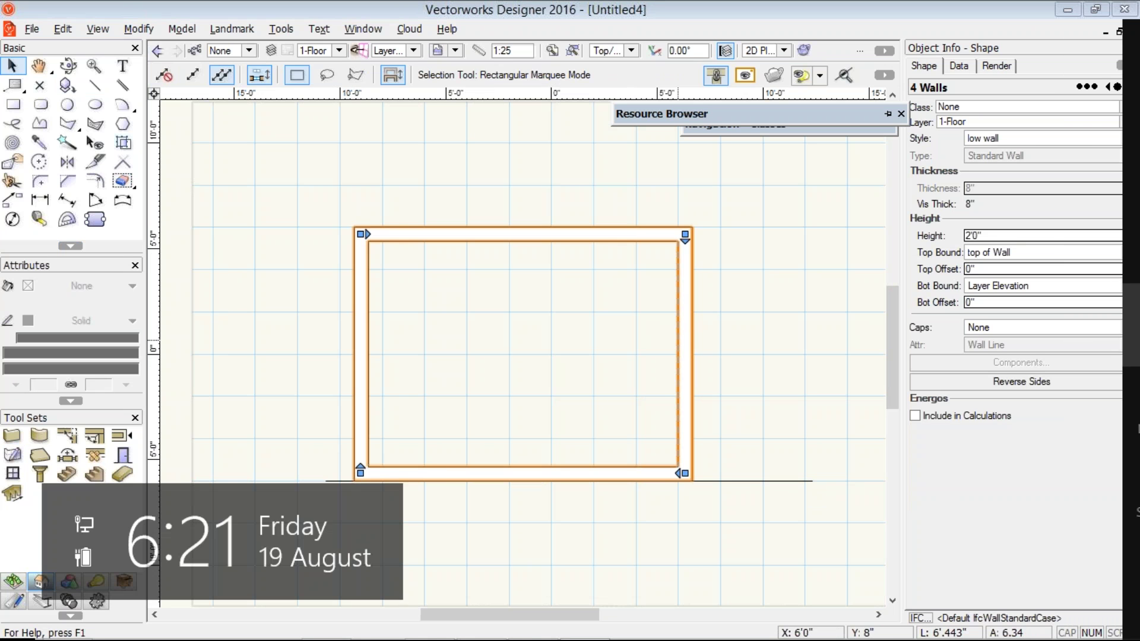
# Step: Delete the enclosure's lower wall and extend the open ends of both side walls to the reference line
pyautogui.click(438, 472)
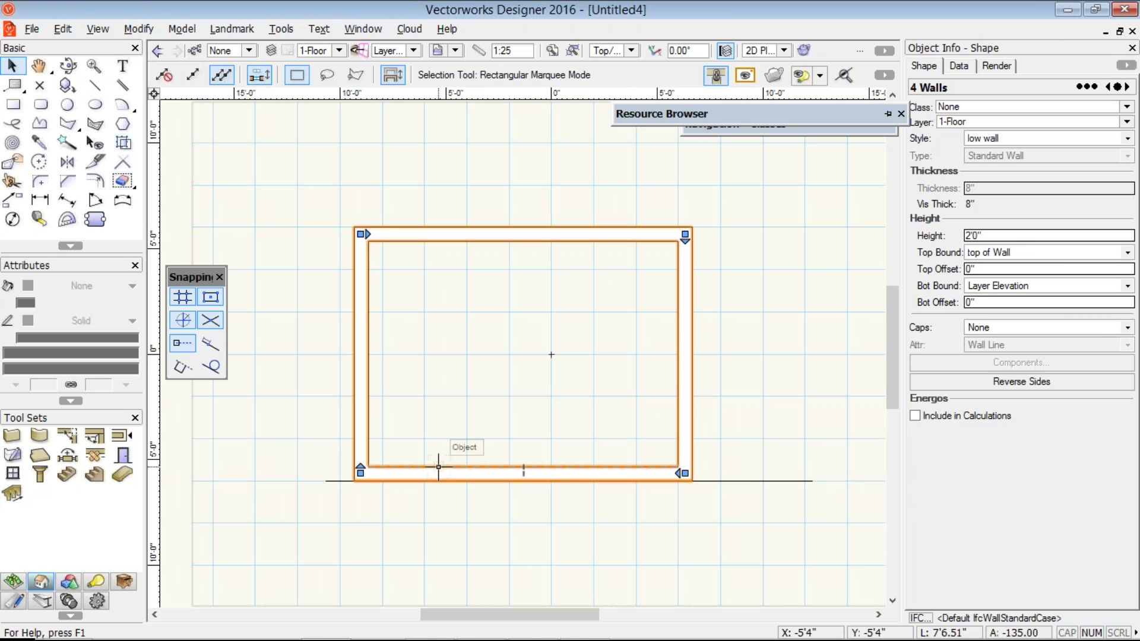
pyautogui.click(438, 467)
pyautogui.press('Delete')
pyautogui.click(360, 472)
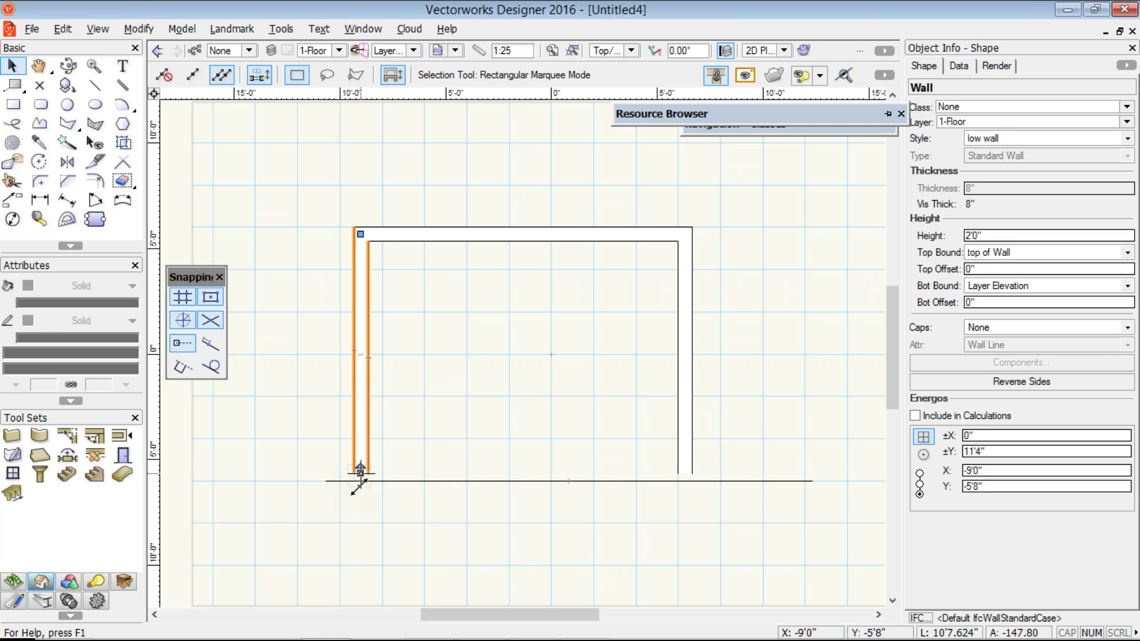
pyautogui.moveTo(359, 472); pyautogui.dragTo(361, 480)
pyautogui.click(685, 473)
pyautogui.moveTo(685, 474)
pyautogui.mouseDown()
pyautogui.moveTo(686, 494)
pyautogui.moveTo(687, 480)
pyautogui.mouseUp()
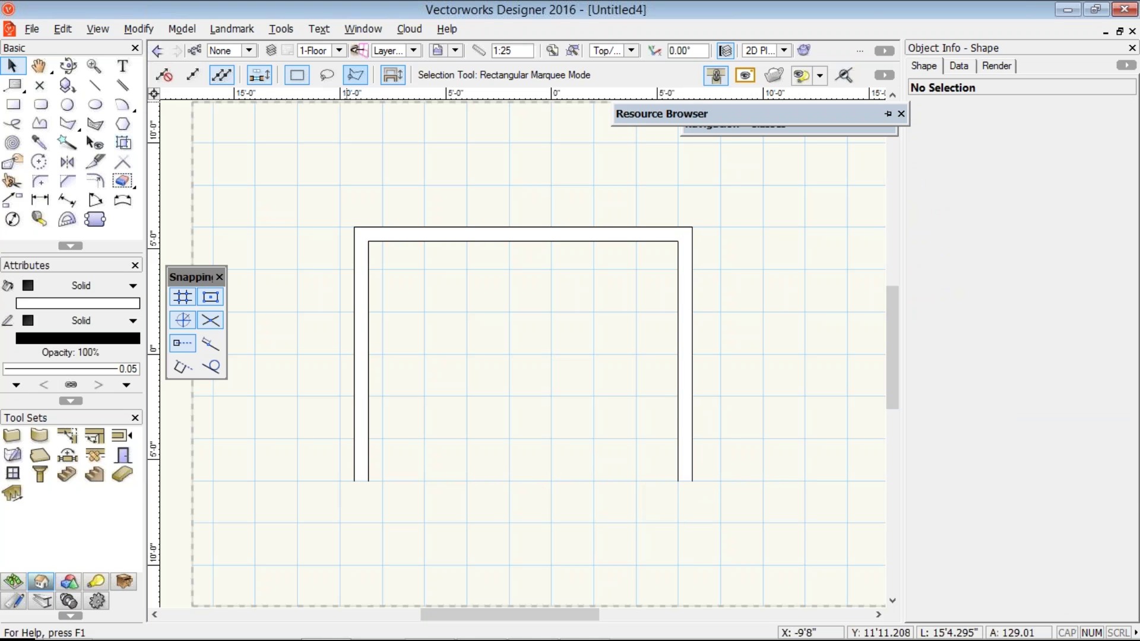
# Step: Copy the three 1-Floor walls and paste them in place on the 1-Foundation layer
pyautogui.click(340, 51)
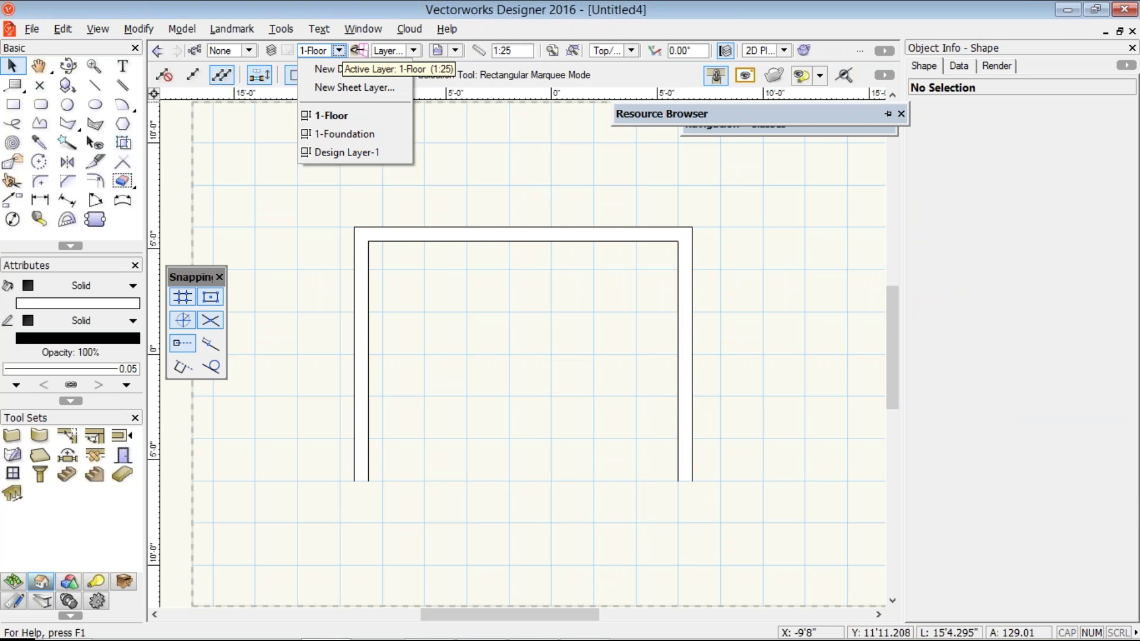
pyautogui.click(344, 133)
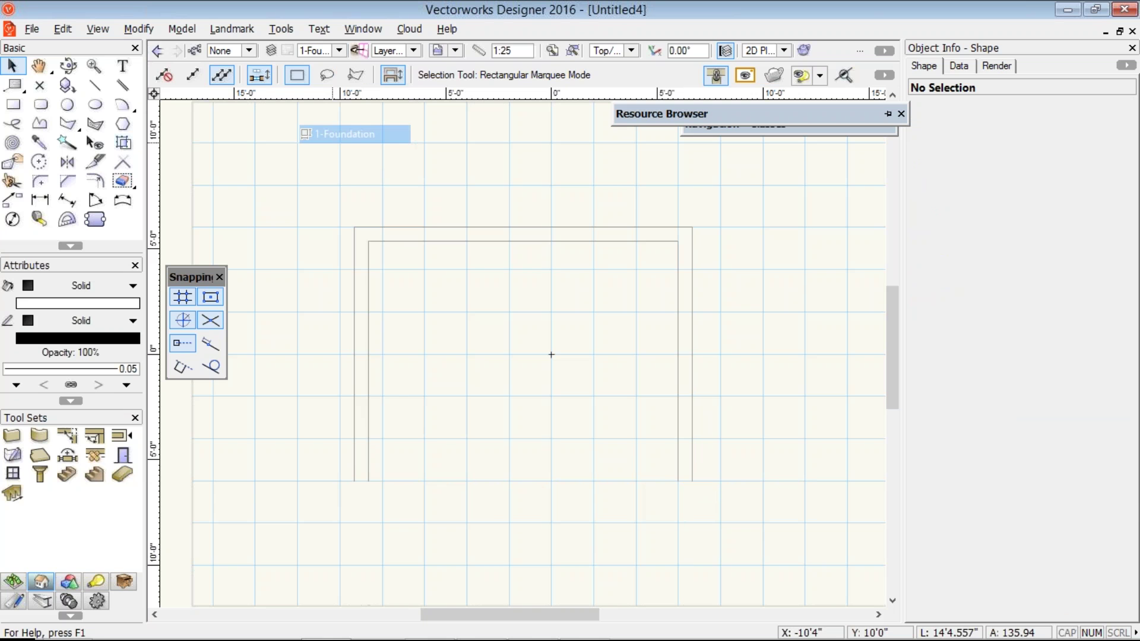
pyautogui.rightClick(352, 164)
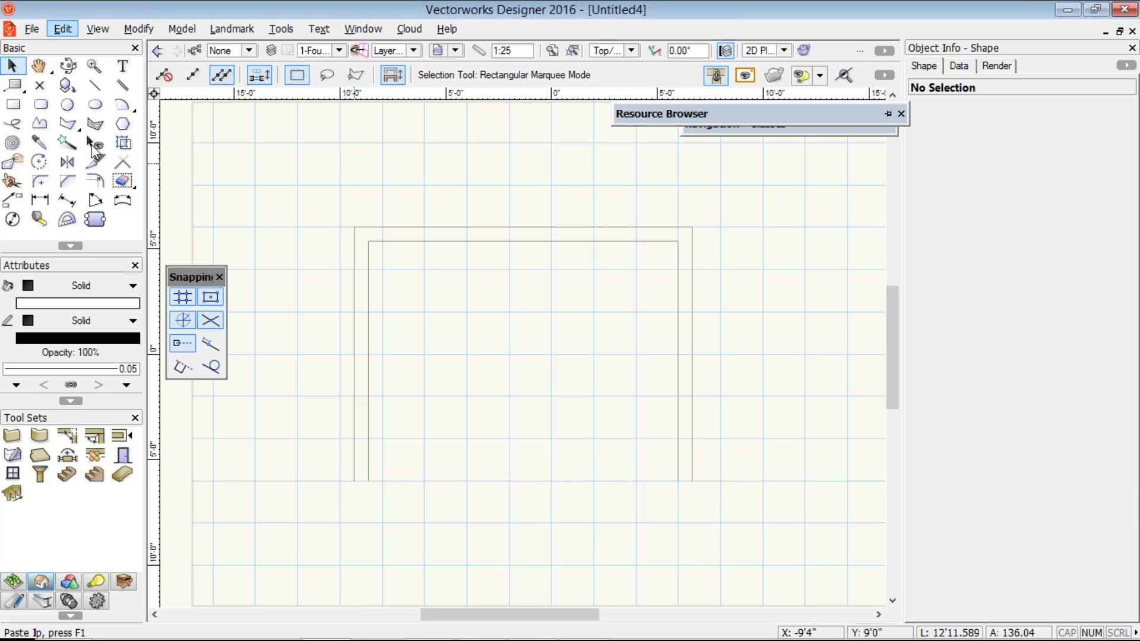
pyautogui.click(104, 153)
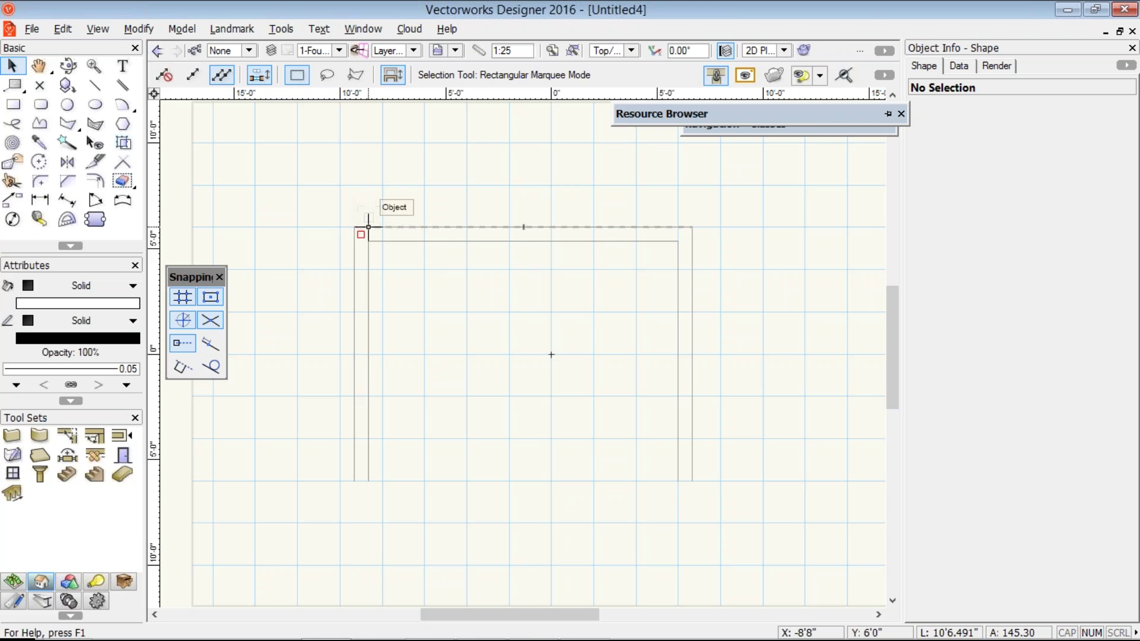
pyautogui.moveTo(270, 198); pyautogui.dragTo(551, 355)
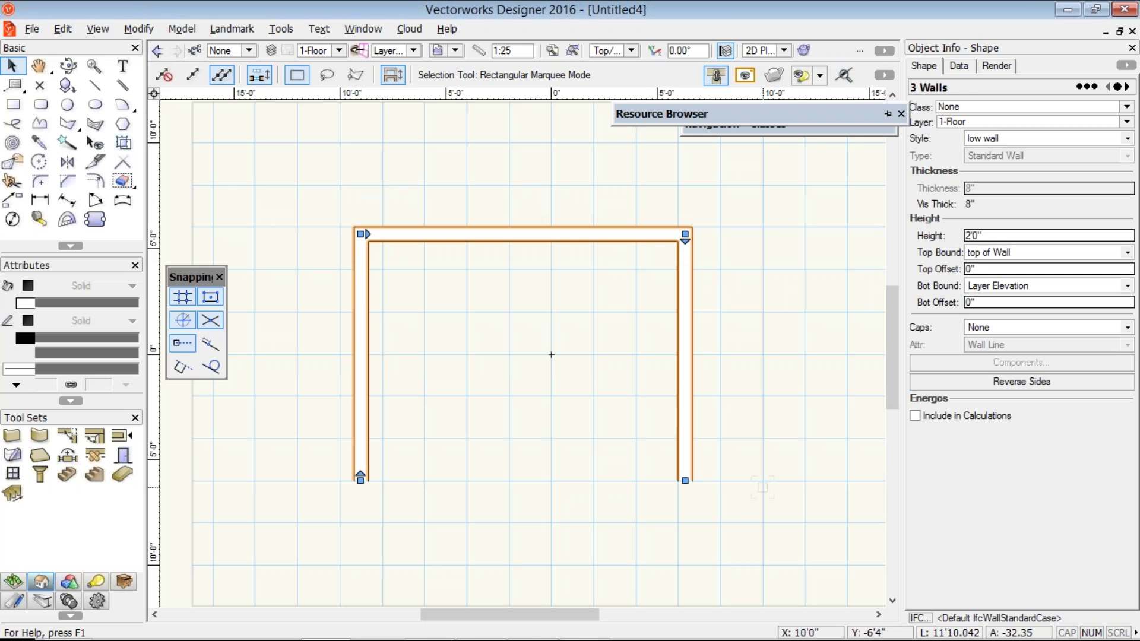
pyautogui.hotkey('ctrl', 'Down')
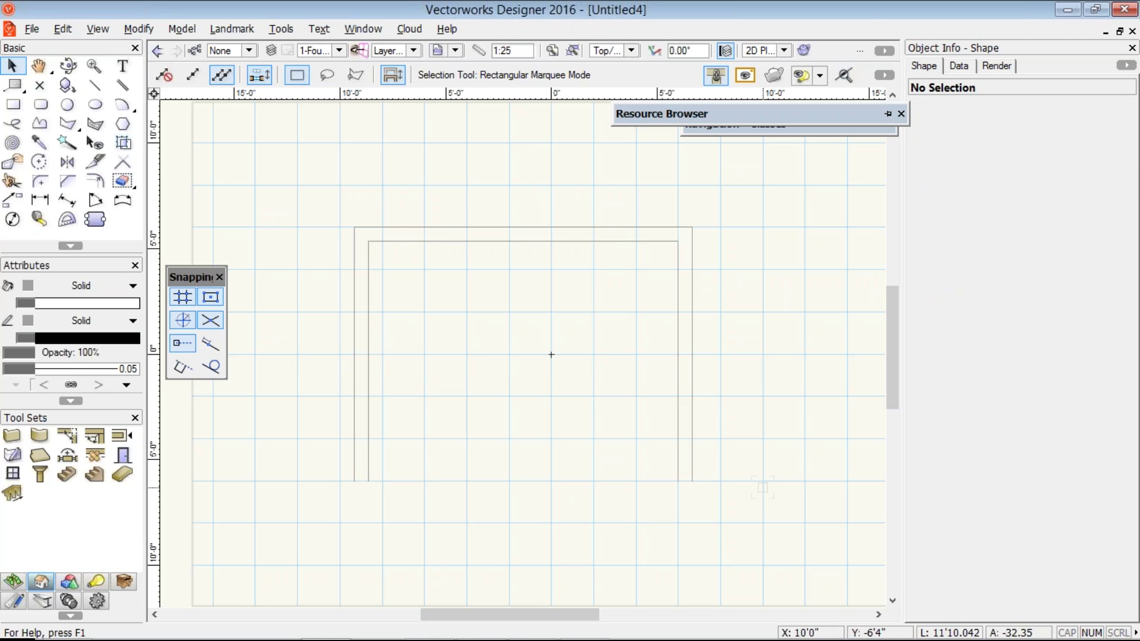
pyautogui.hotkey('ctrl', 'alt', 'v')
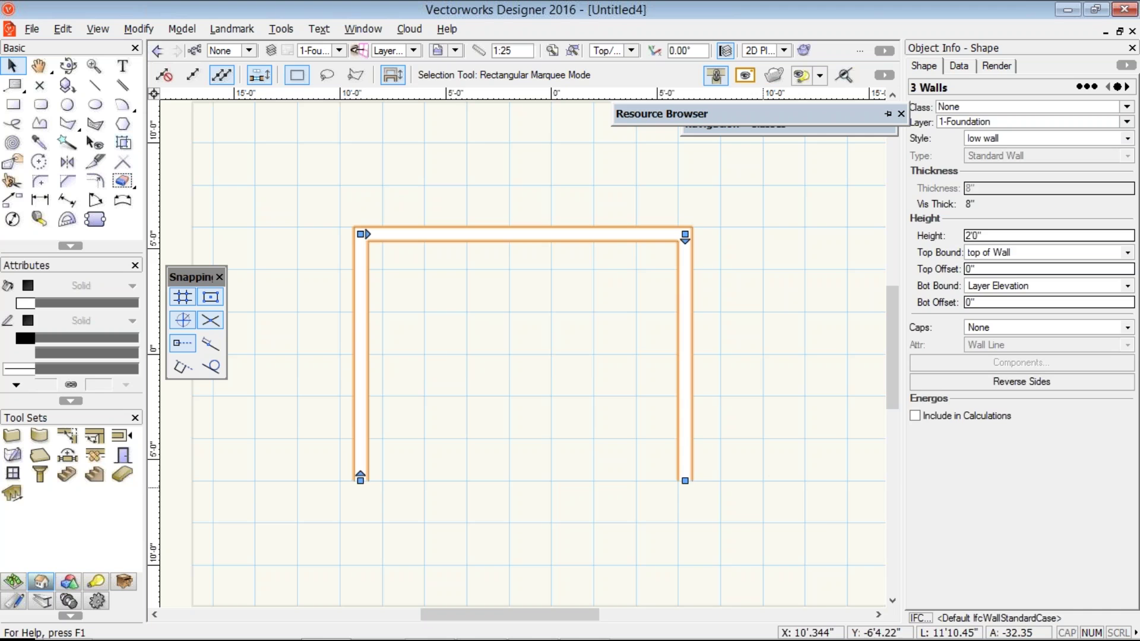
pyautogui.click(442, 357)
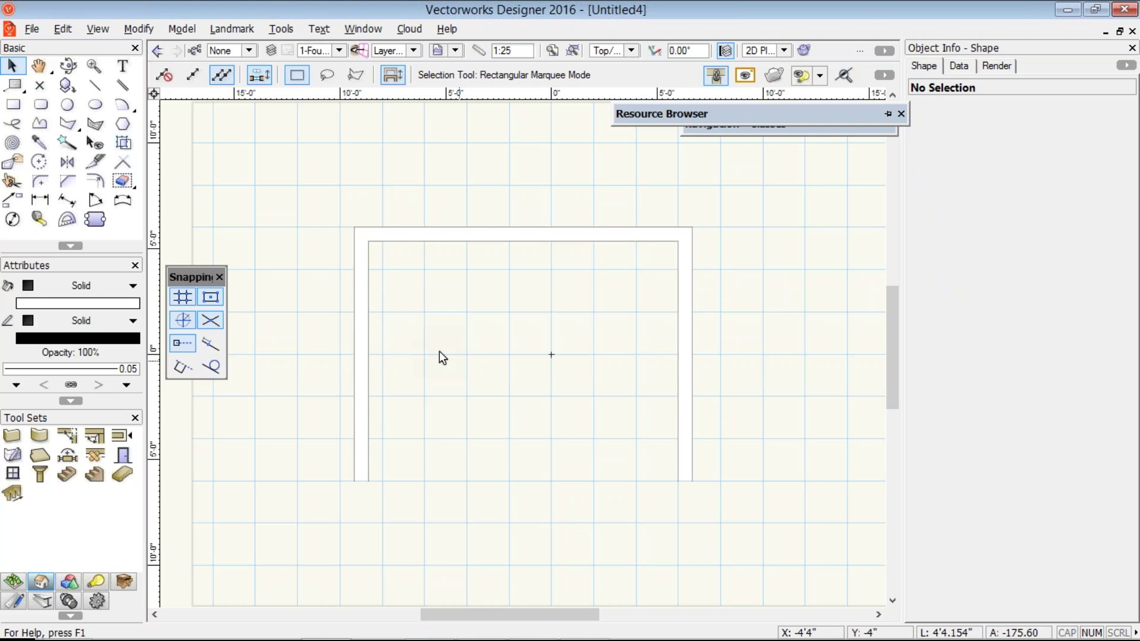
# Step: Try deleting one side wall from the 1-Foundation layer in a 3D view, and undo the deletion
pyautogui.press('KP_3')
pyautogui.click(354, 365)
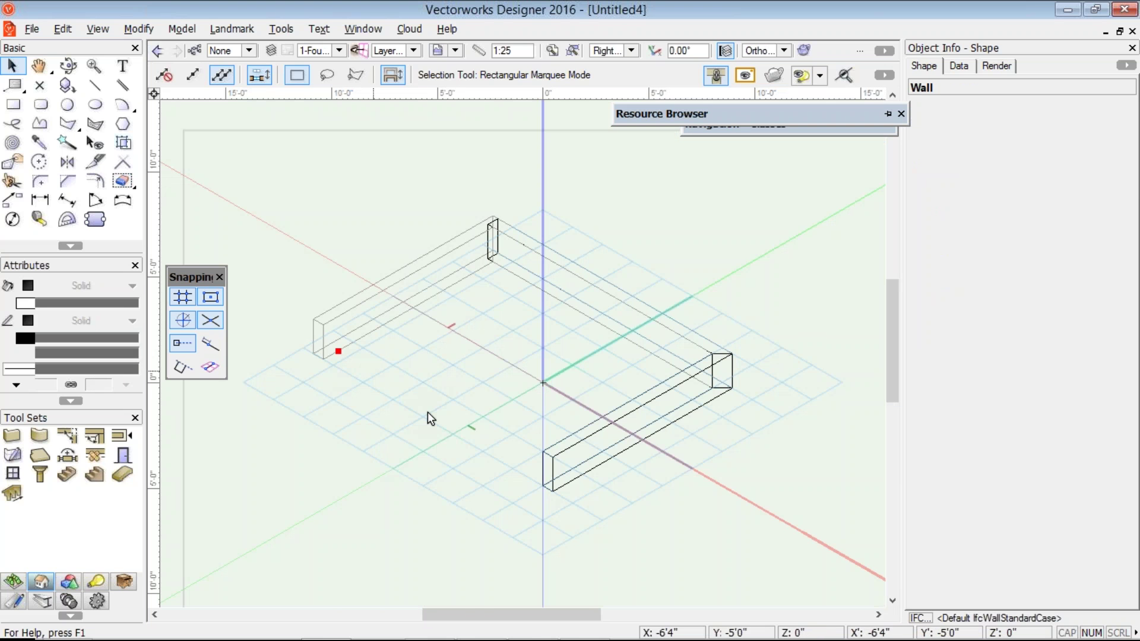
pyautogui.click(428, 413)
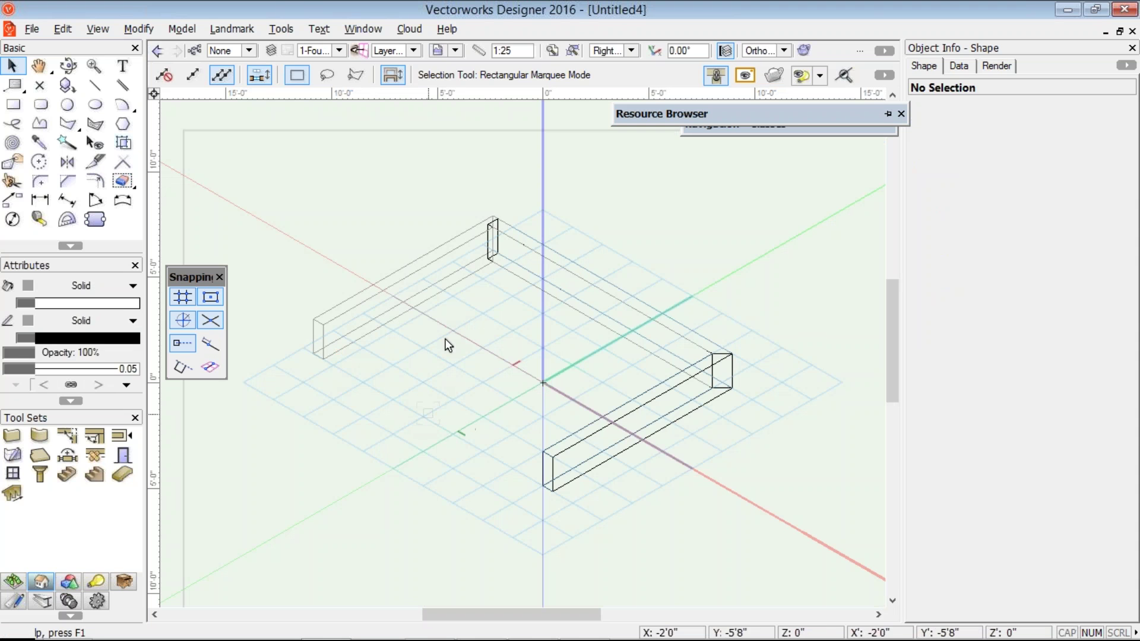
pyautogui.hotkey('ctrl', 'z')
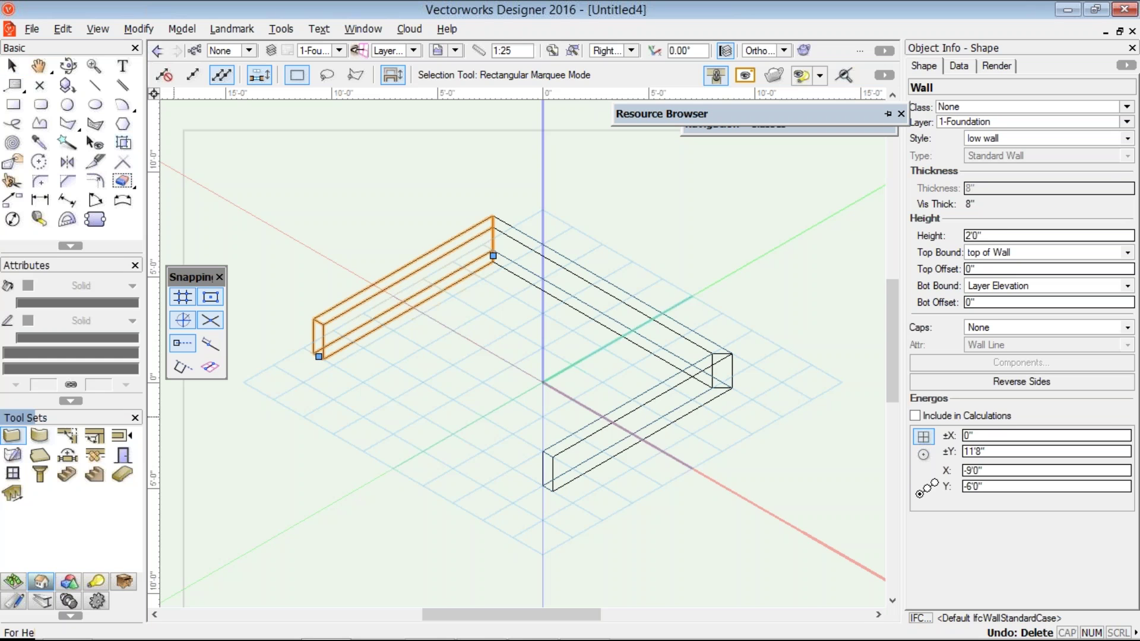
# Step: Set the Wall tool's top bound to Layer Elevation and its bottom bound to top of footing
pyautogui.press('9')
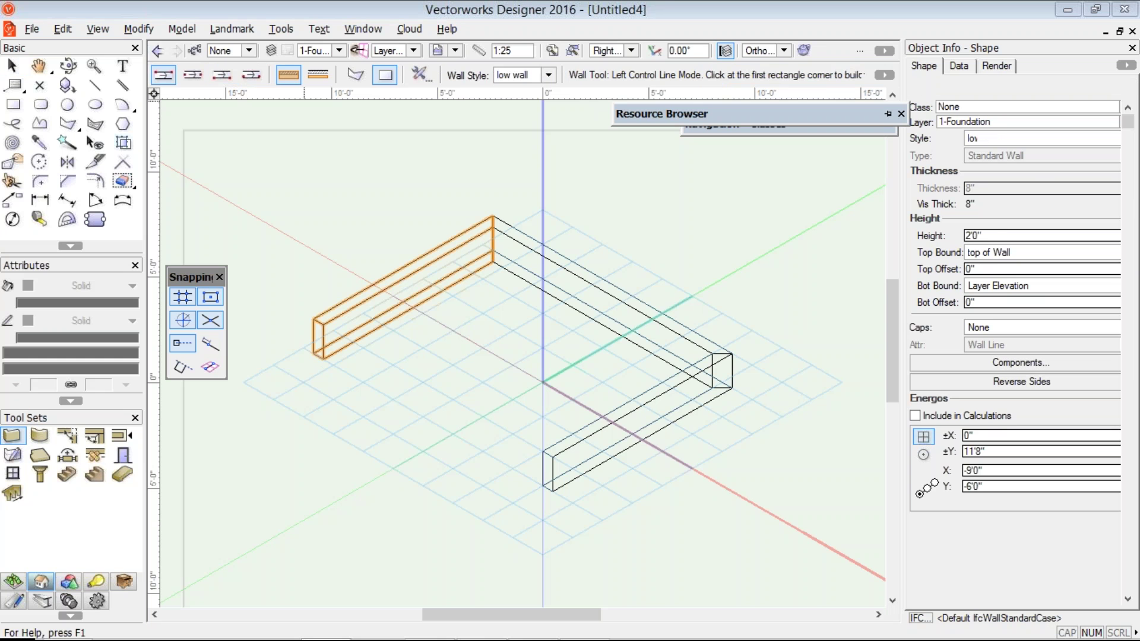
pyautogui.click(421, 75)
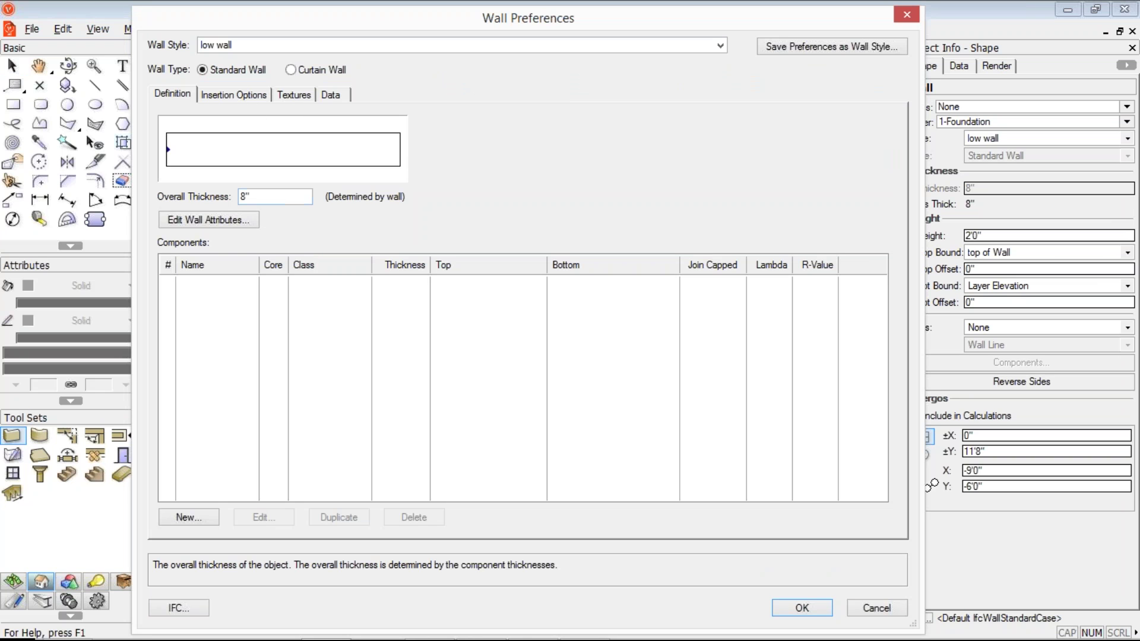
pyautogui.click(234, 95)
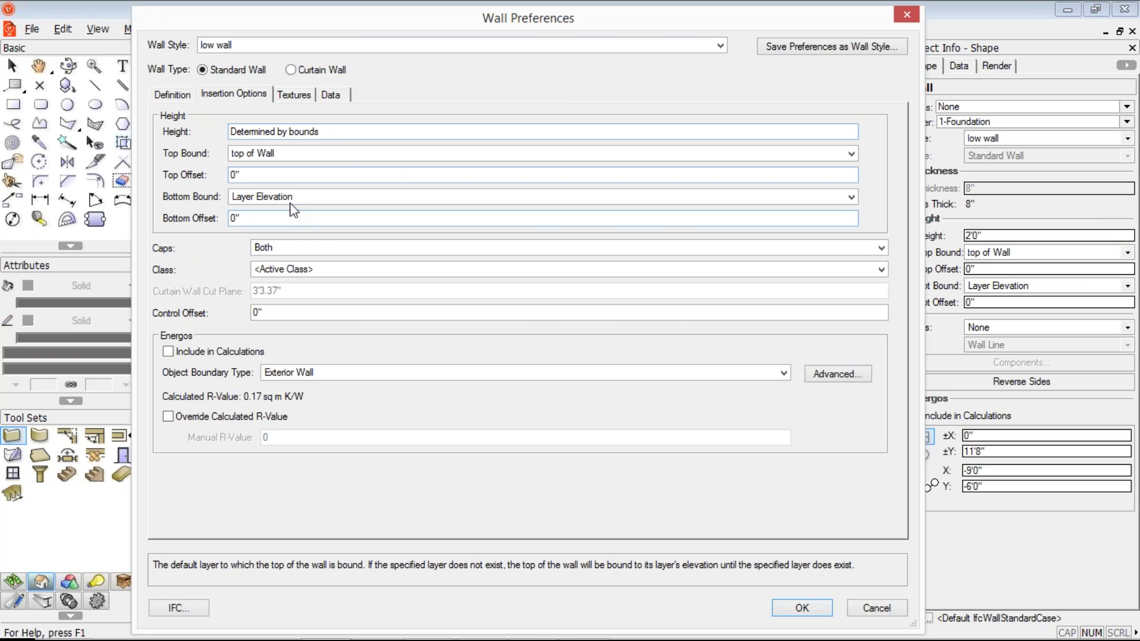
pyautogui.click(290, 153)
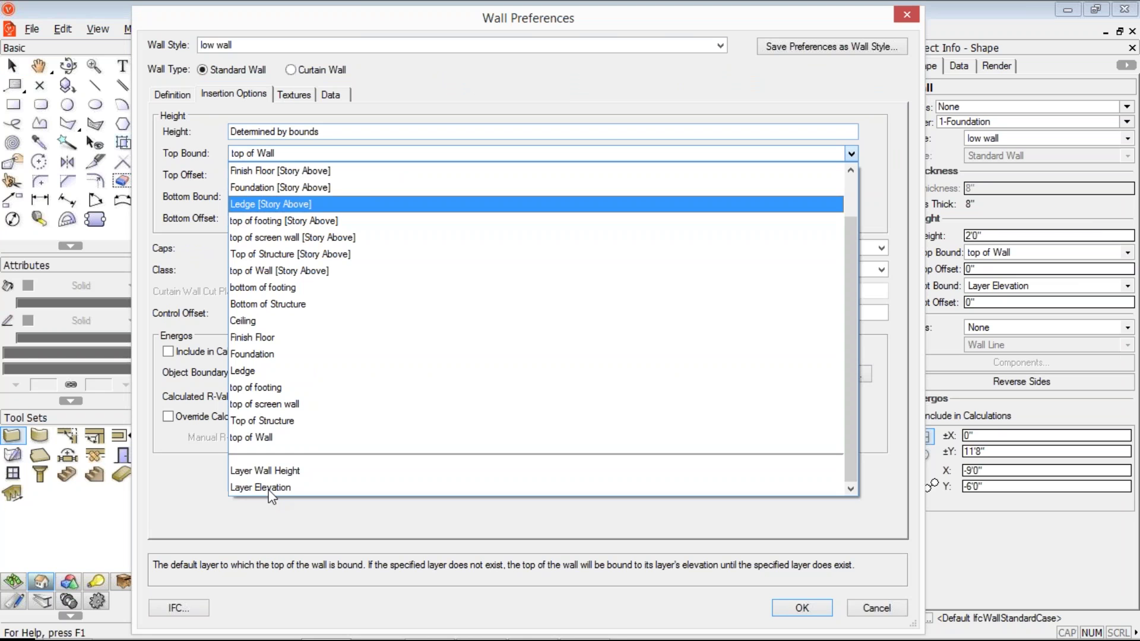
pyautogui.click(272, 488)
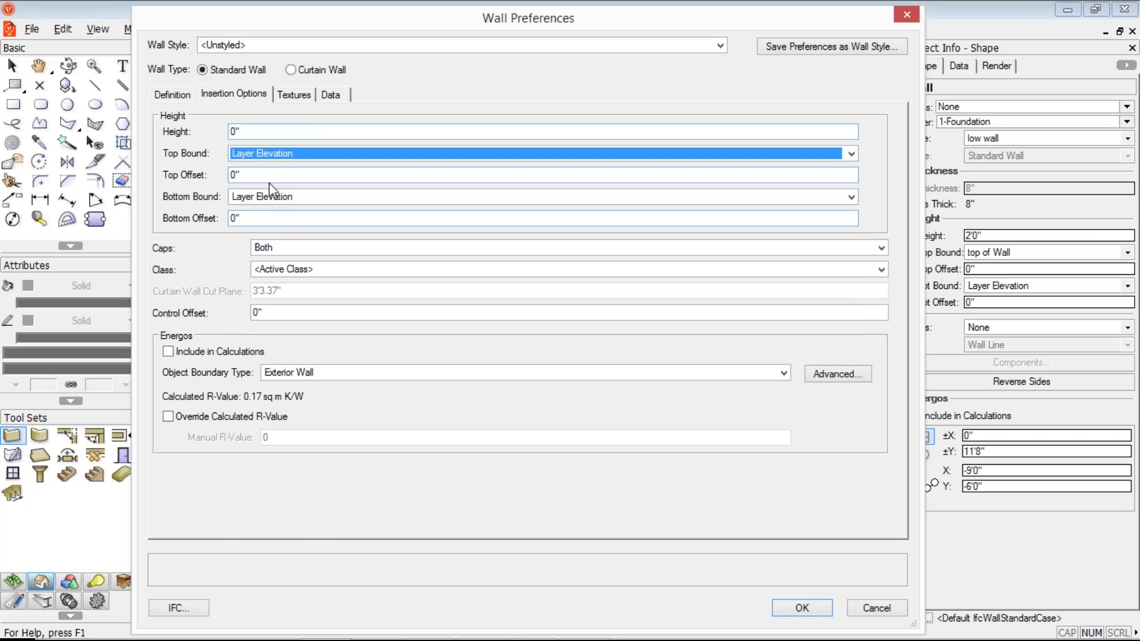
pyautogui.click(274, 202)
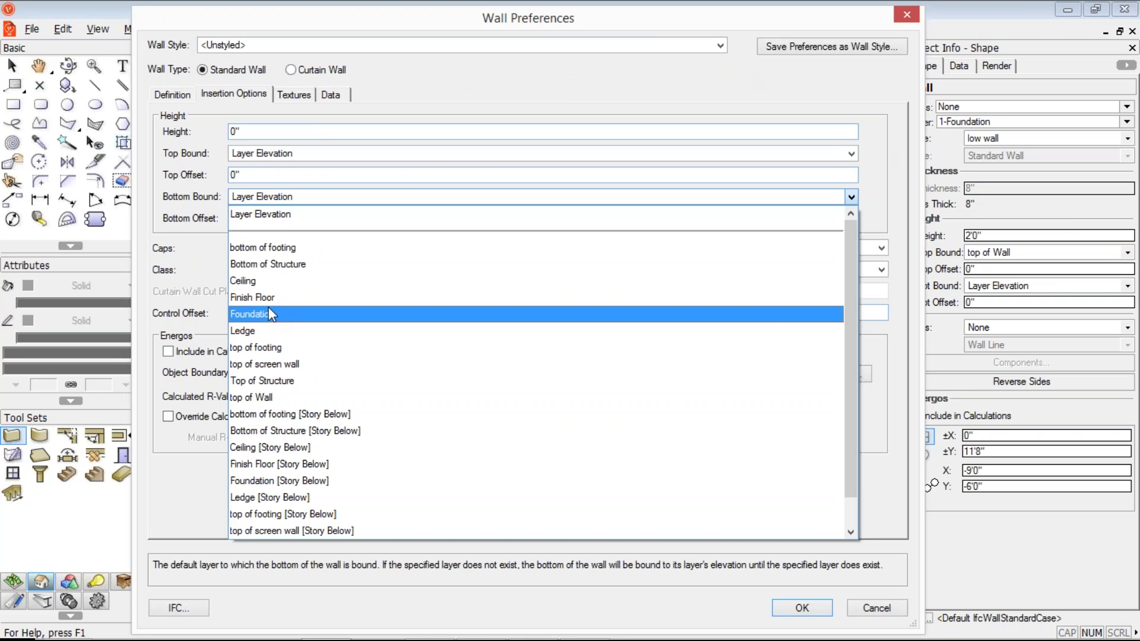
pyautogui.click(257, 350)
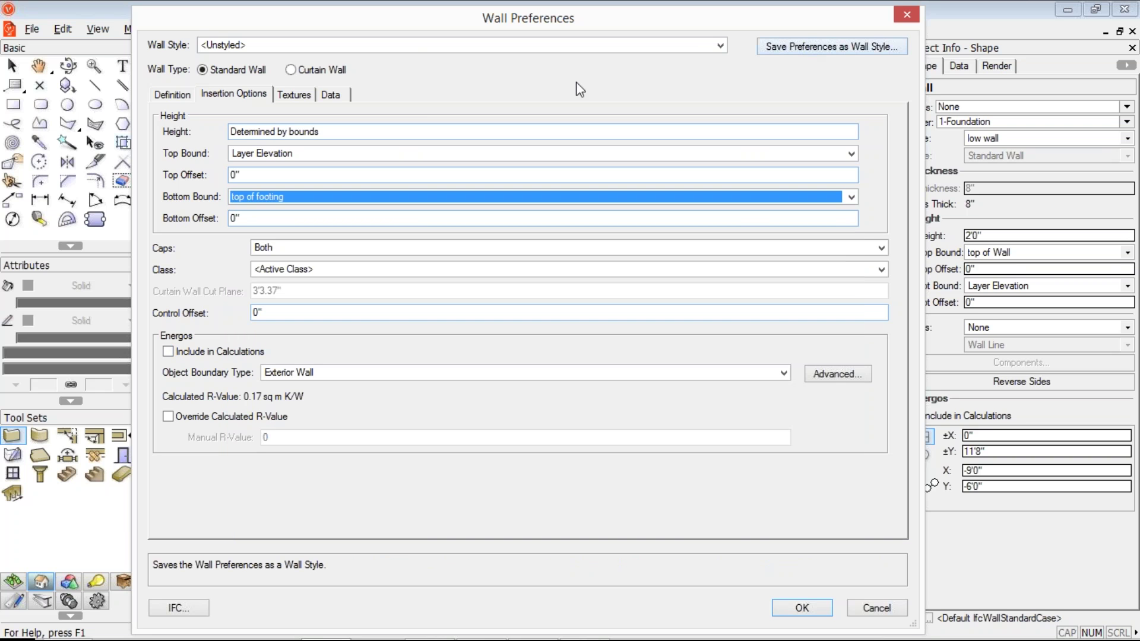
# Step: Save the wall preferences as a wall style named "foundation wall"
pyautogui.click(831, 46)
pyautogui.write('fo')
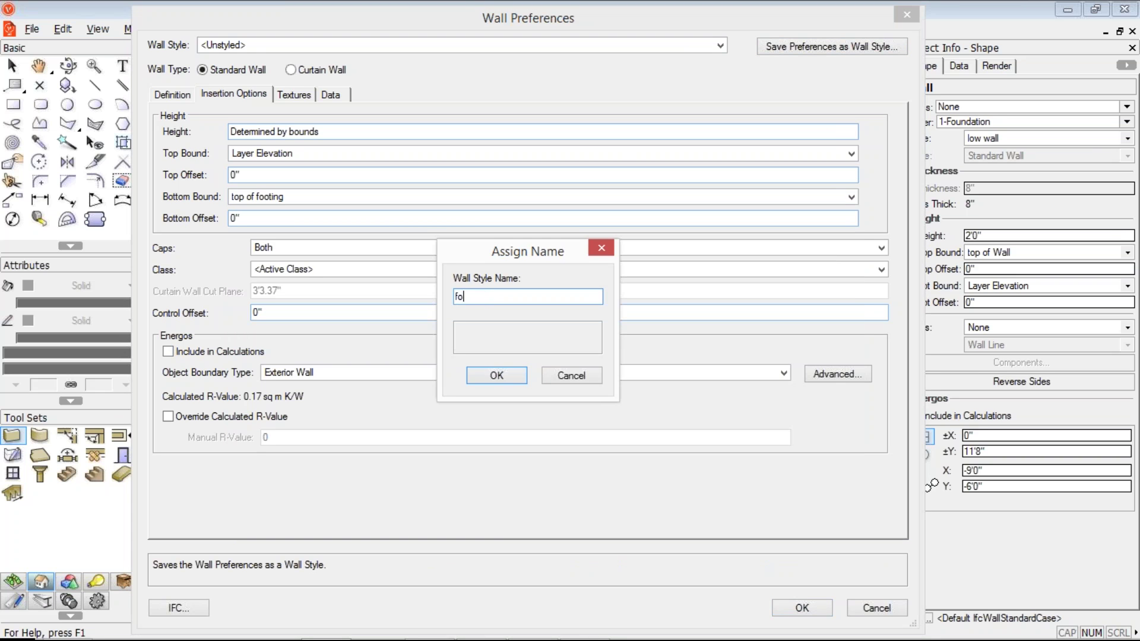
pyautogui.write('undation wall')
pyautogui.press('Return')
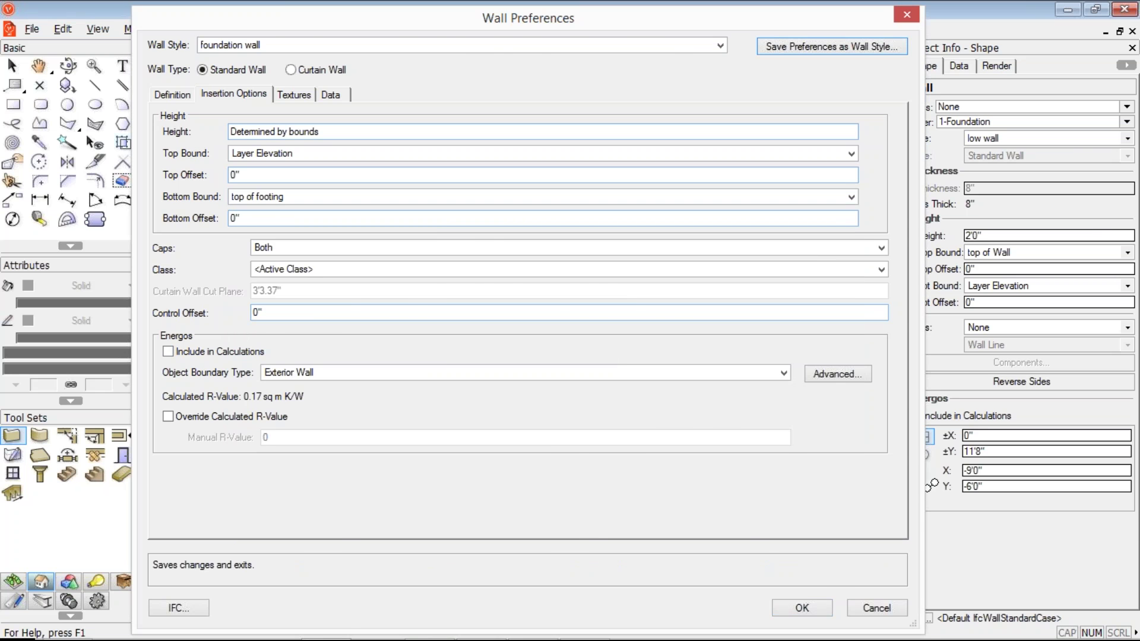
# Step: Replace the style of the three walls on the 1-Foundation layer with the "foundation wall" style
pyautogui.click(802, 608)
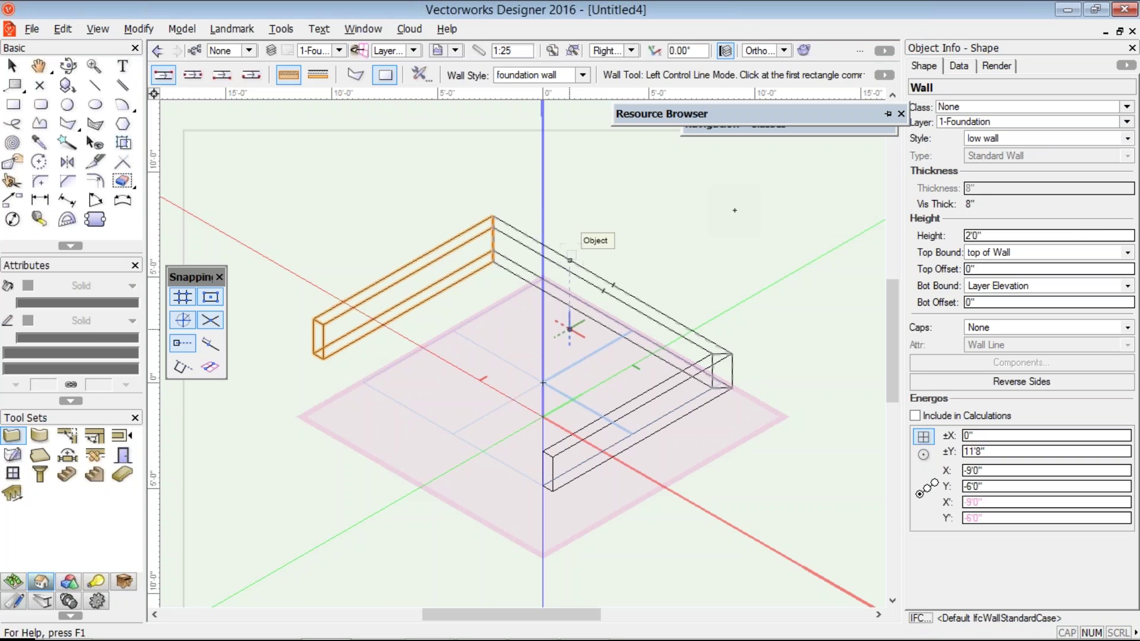
pyautogui.press('x')
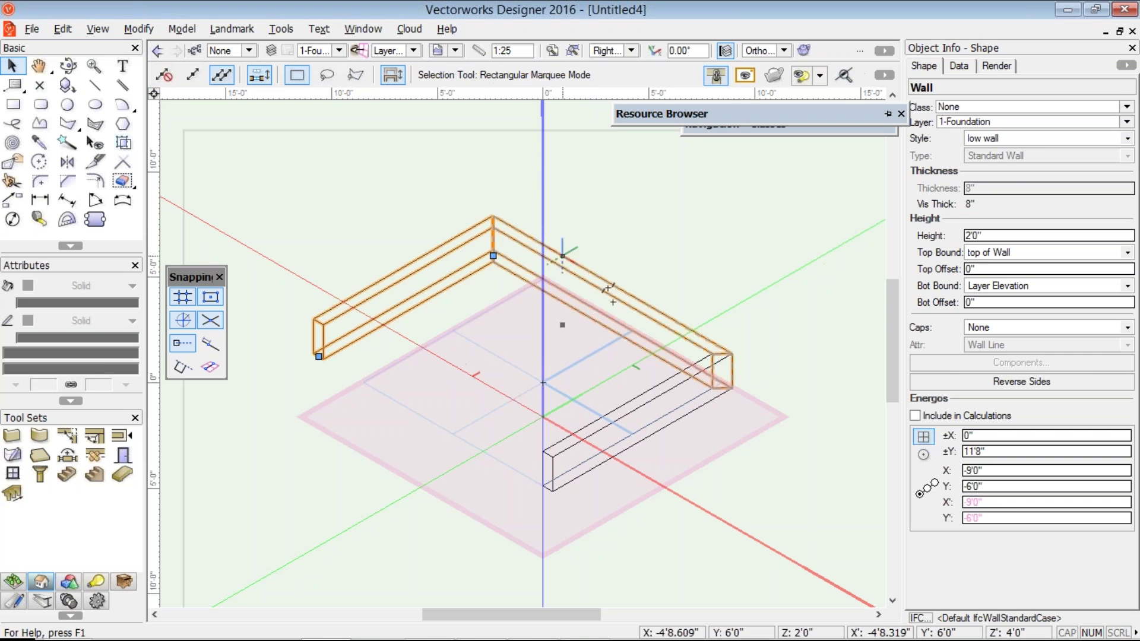
pyautogui.hotkey('ctrl', 'a')
pyautogui.click(1045, 138)
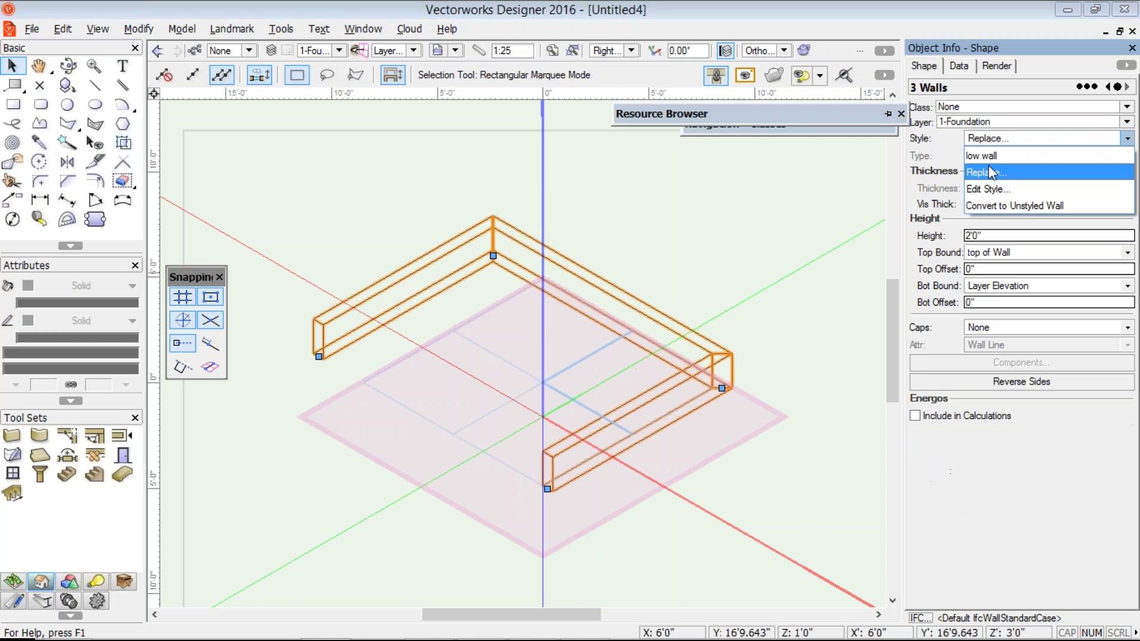
pyautogui.click(992, 172)
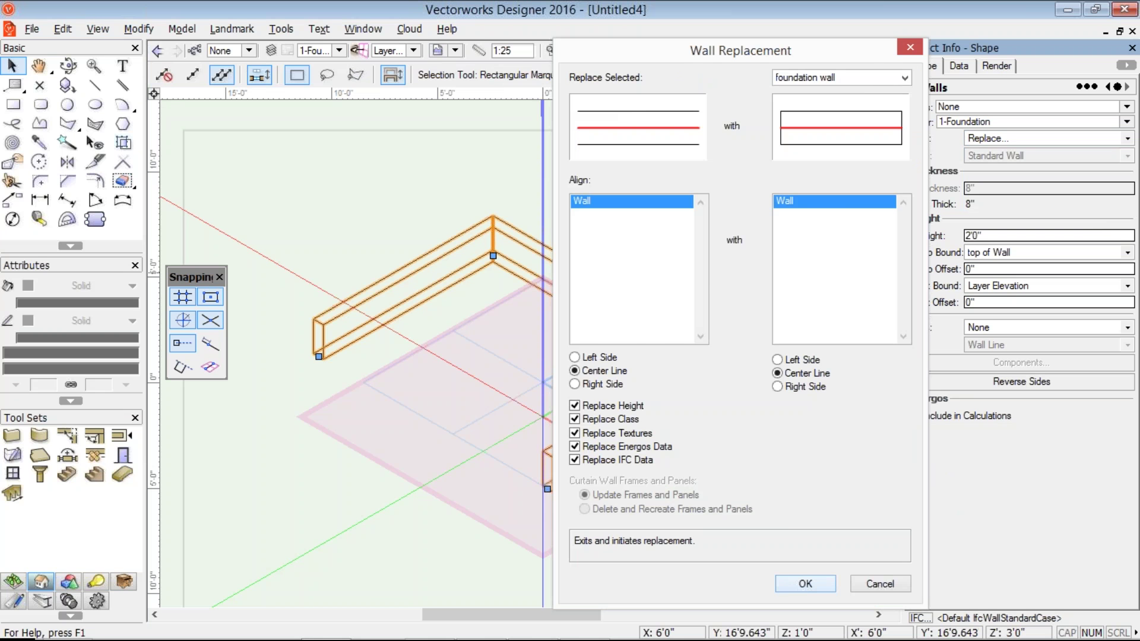
pyautogui.click(805, 584)
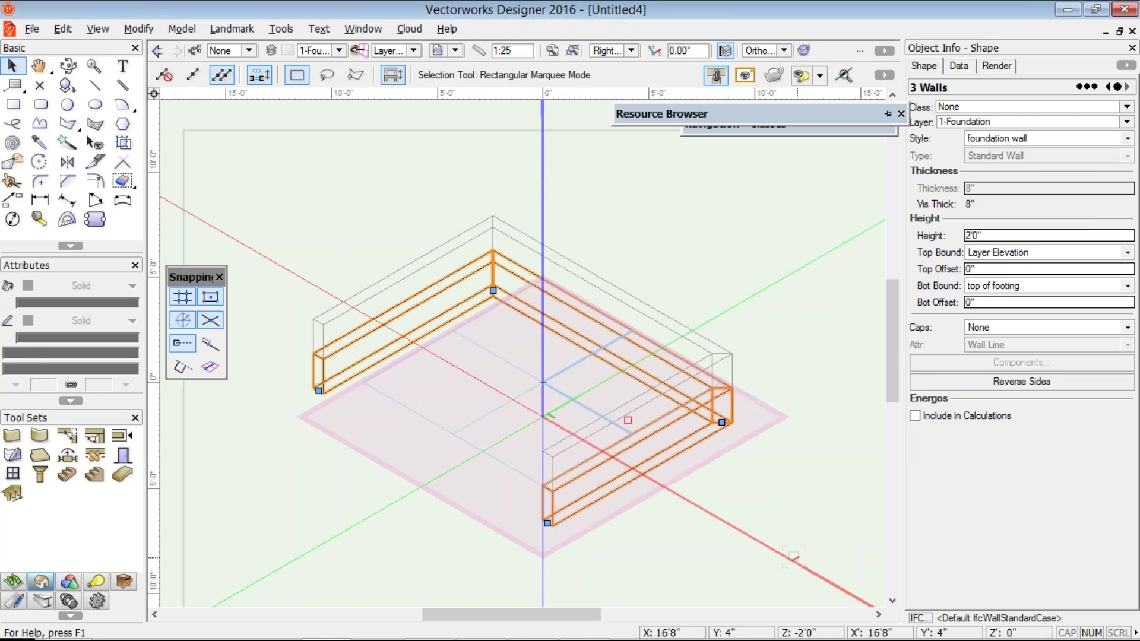
# Step: Draw a 16'0" foundation wall in plan view across the open side of the three walls to close the rectangle
pyautogui.hotkey('ctrl', '5')
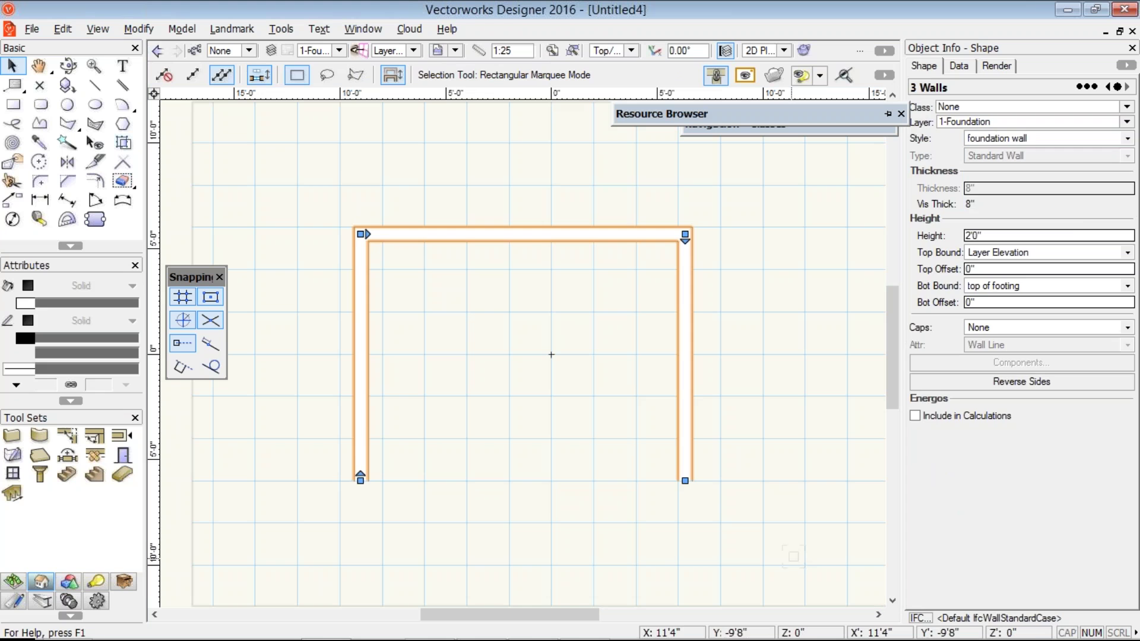
pyautogui.click(551, 355)
pyautogui.press('9')
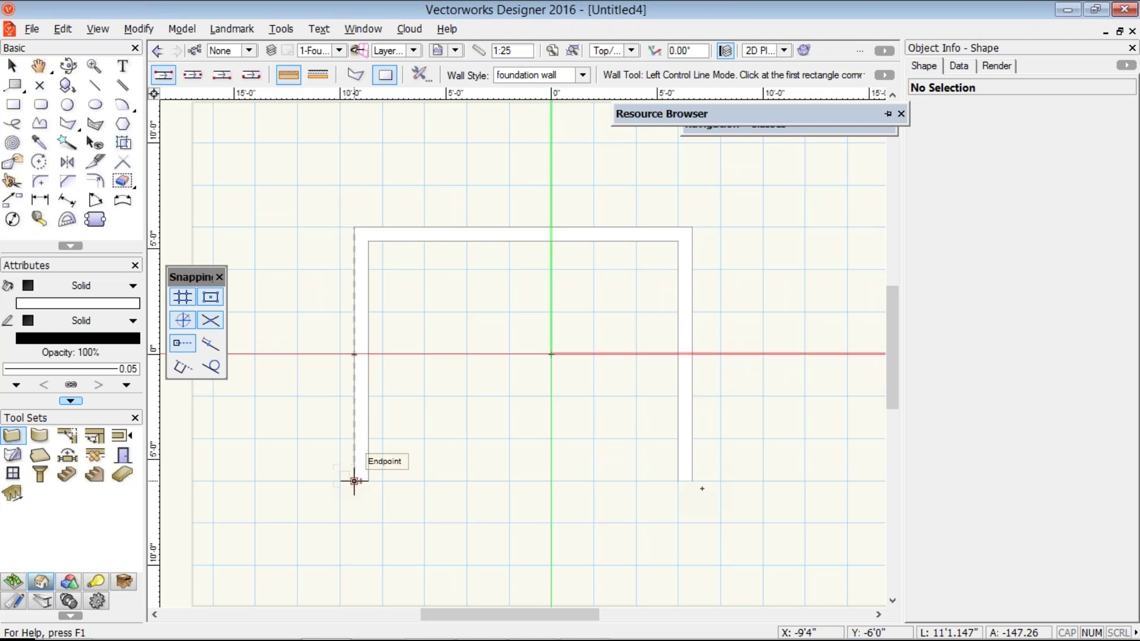
pyautogui.click(692, 481)
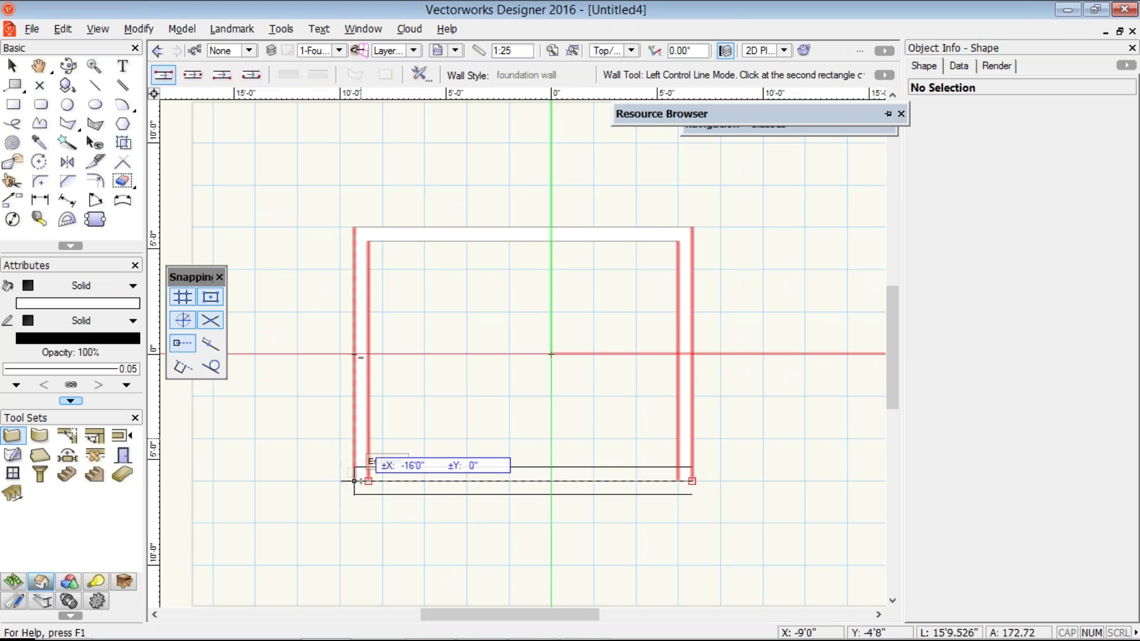
pyautogui.press('Escape')
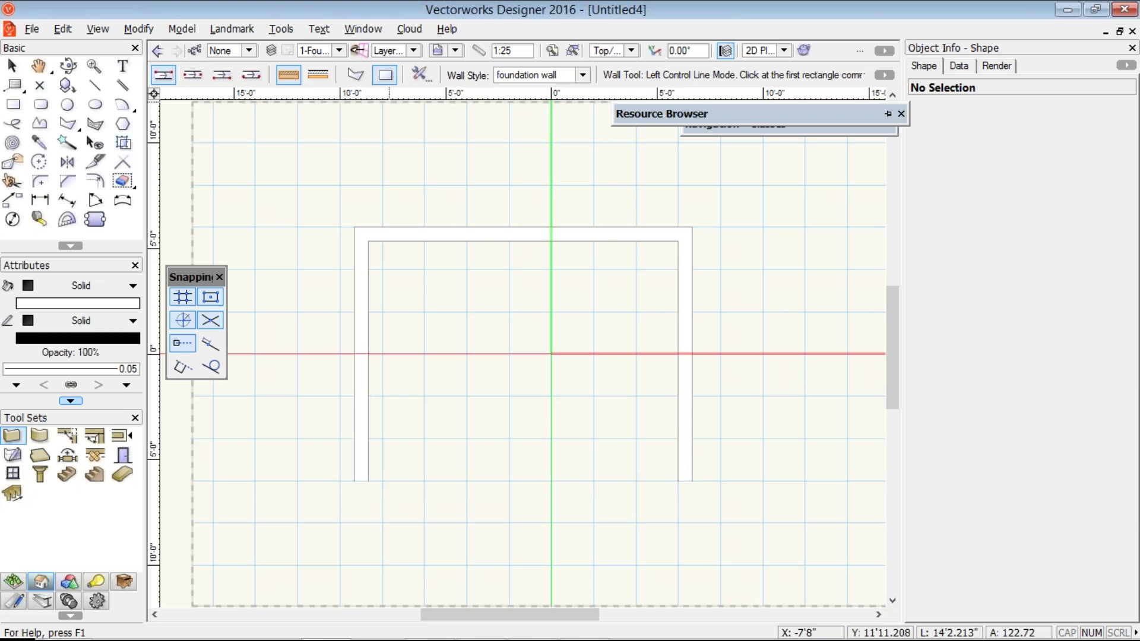
pyautogui.press('o')
pyautogui.click(677, 480)
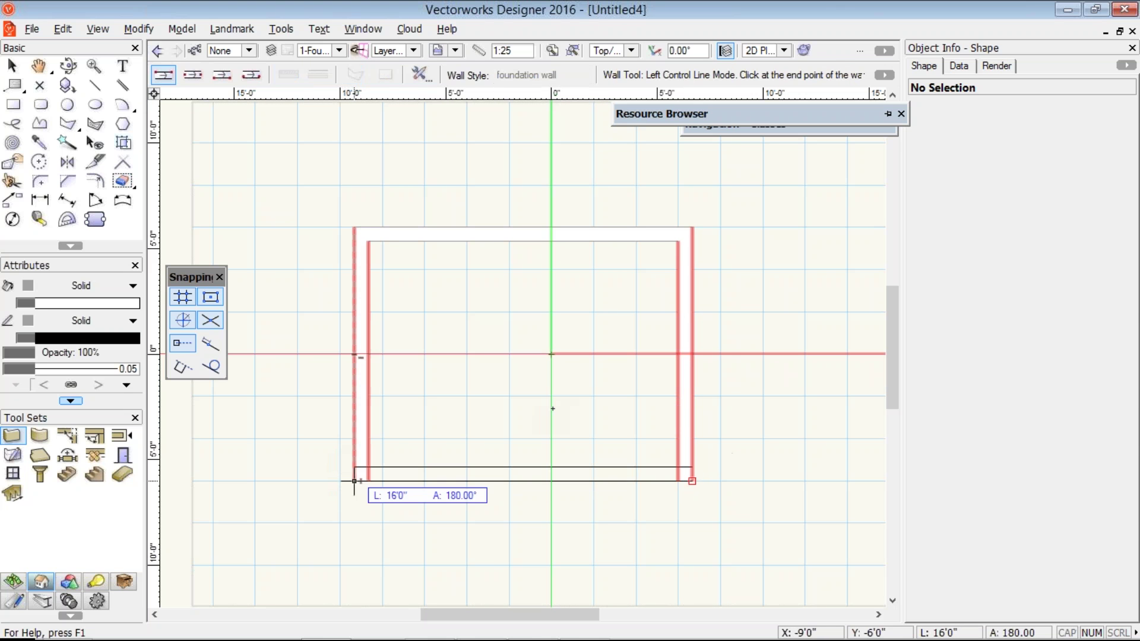
pyautogui.click(354, 481)
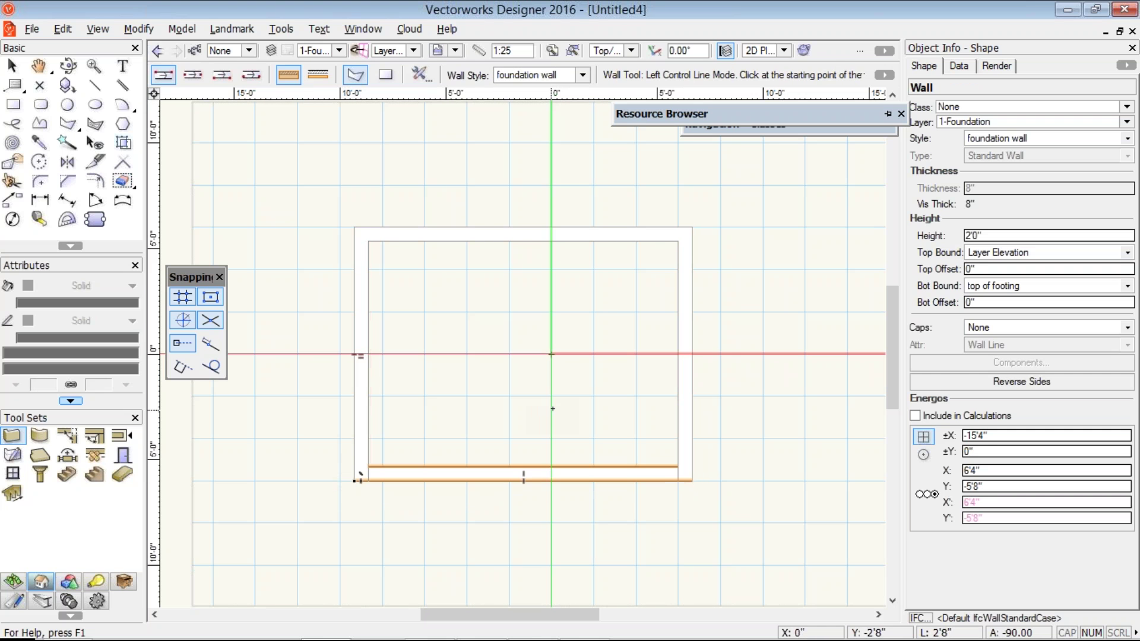
# Step: Select all four walls on the 1-Foundation layer in a 3D view
pyautogui.press('KP_3')
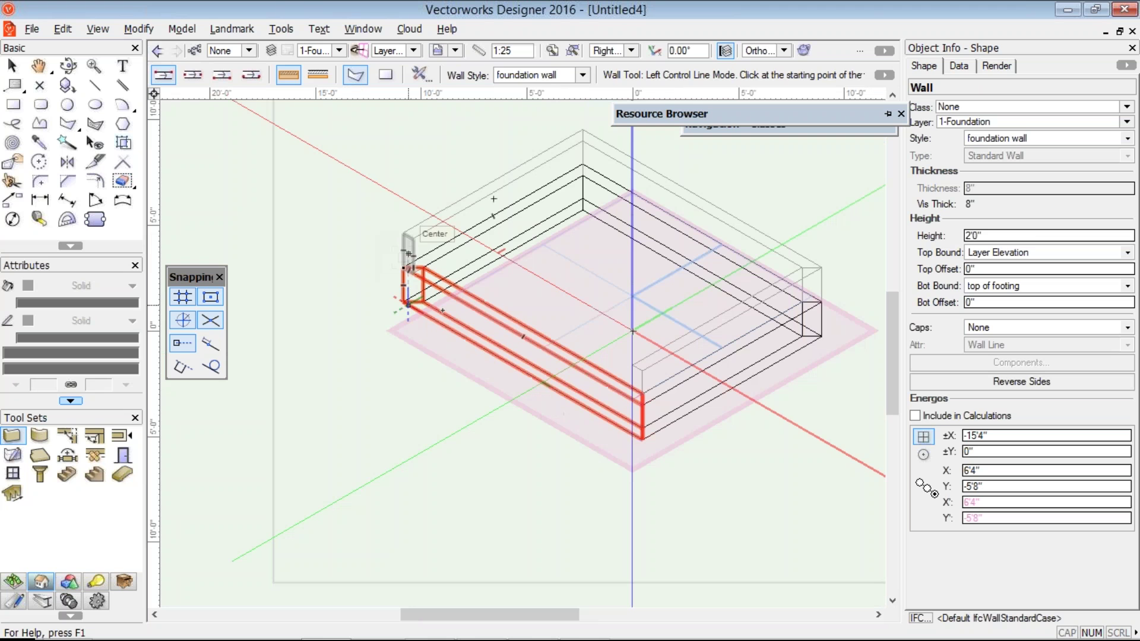
pyautogui.press('x')
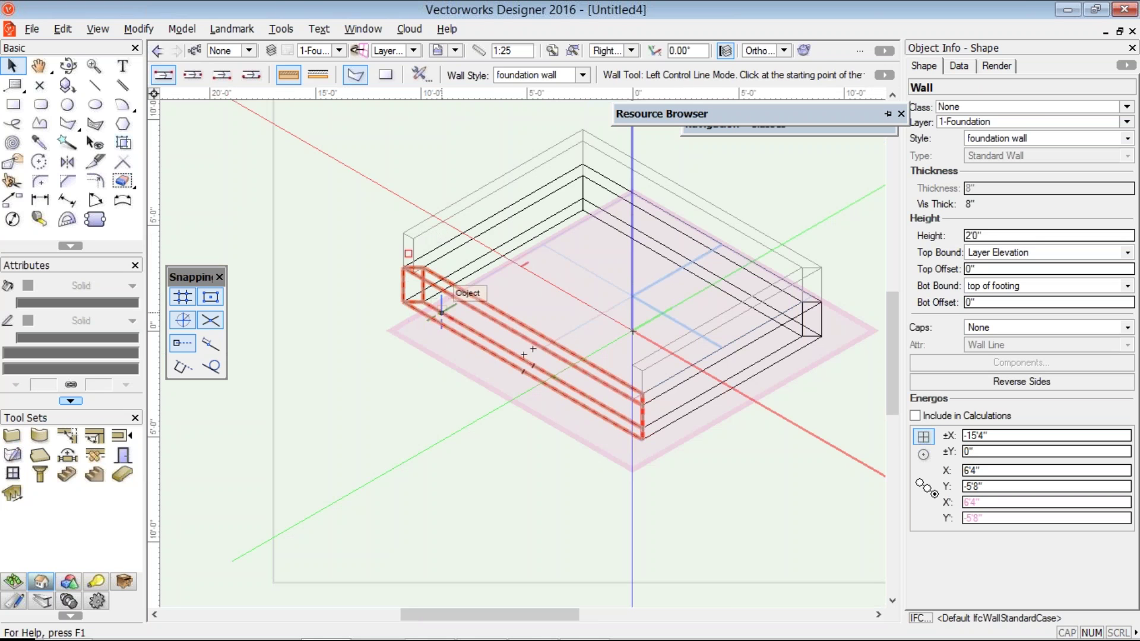
pyautogui.click(442, 312)
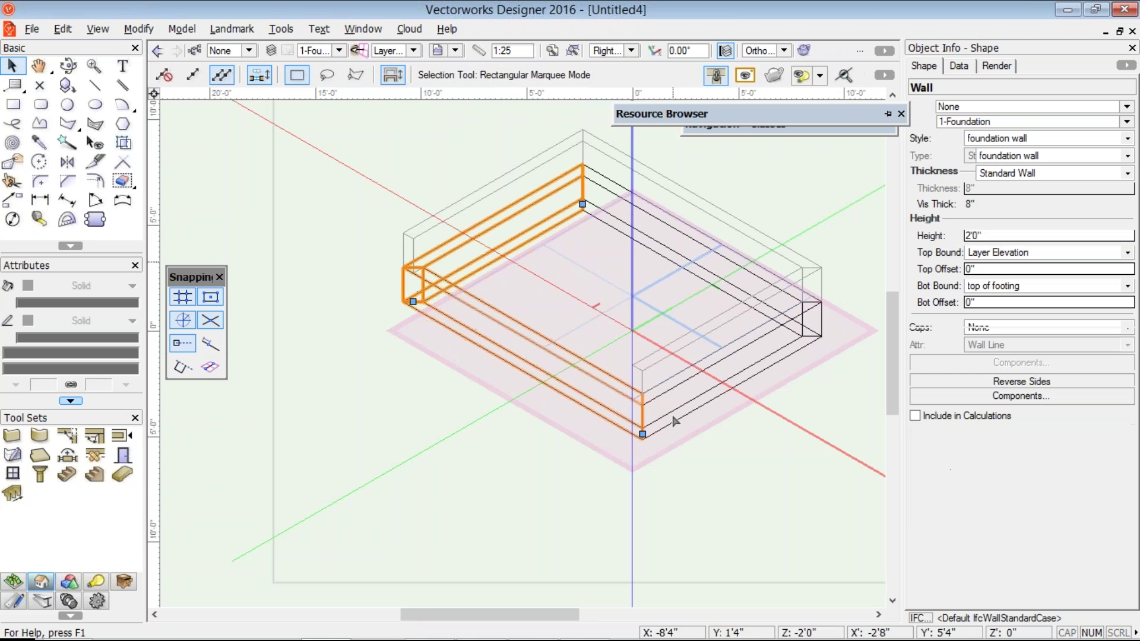
pyautogui.keyDown('shift'); pyautogui.click(674, 421); pyautogui.keyUp('shift')
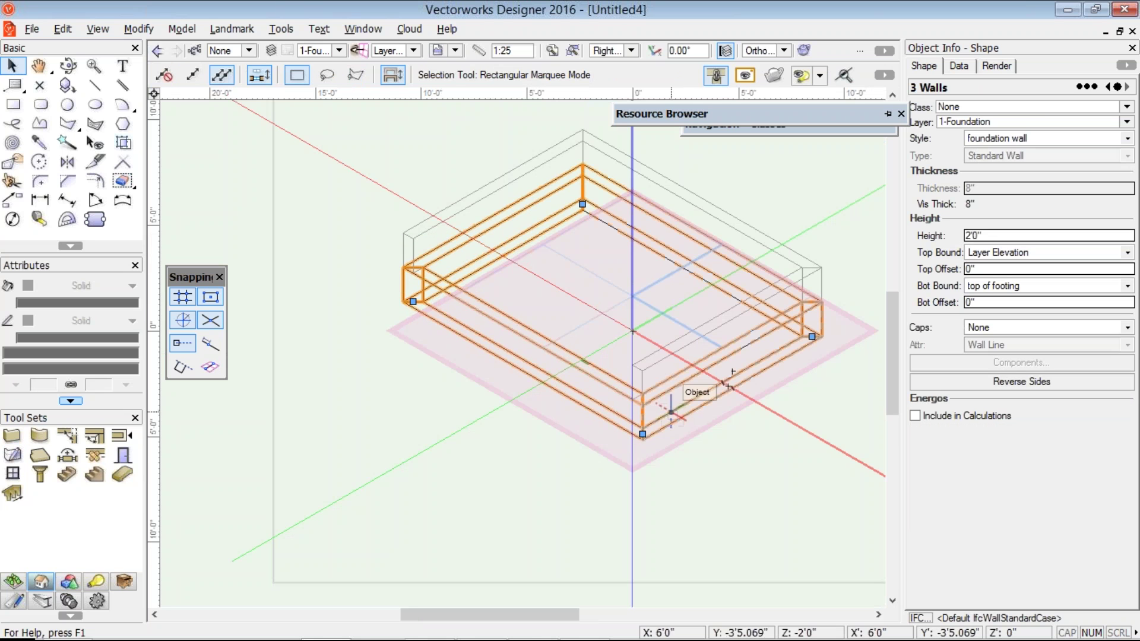
pyautogui.keyDown('shift'); pyautogui.click(672, 416); pyautogui.keyUp('shift')
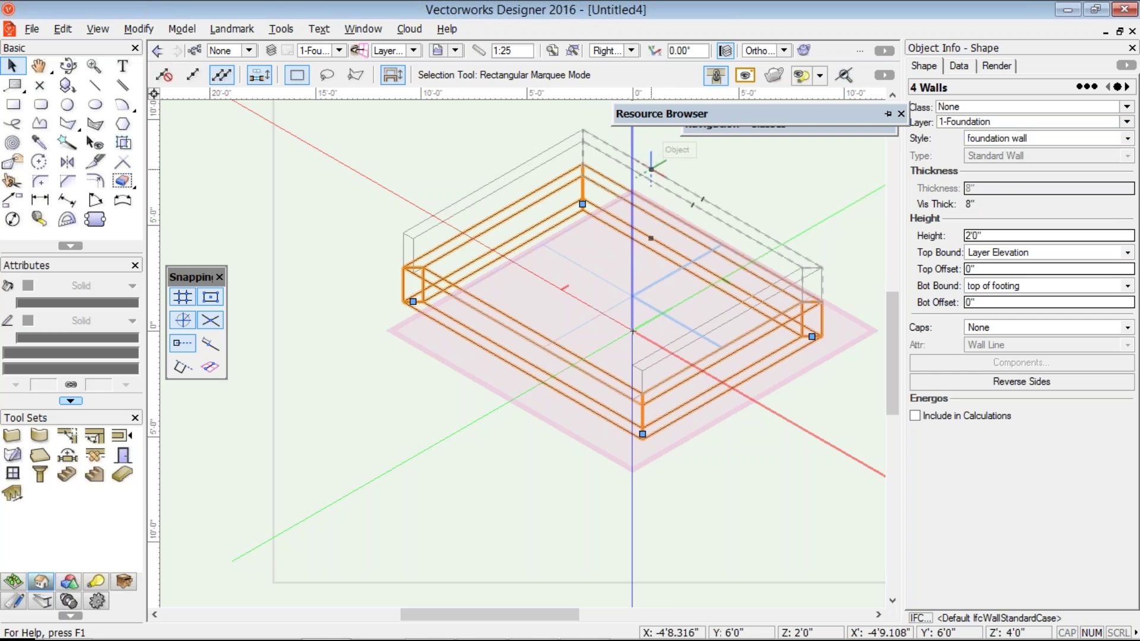
pyautogui.click(997, 190)
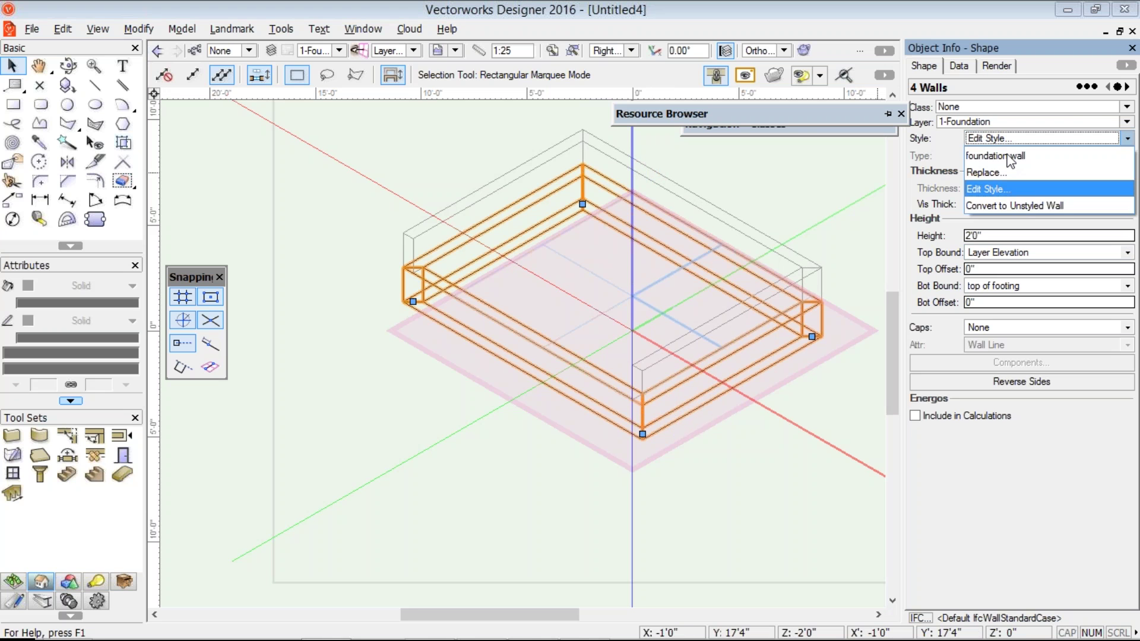
pyautogui.press('Return')
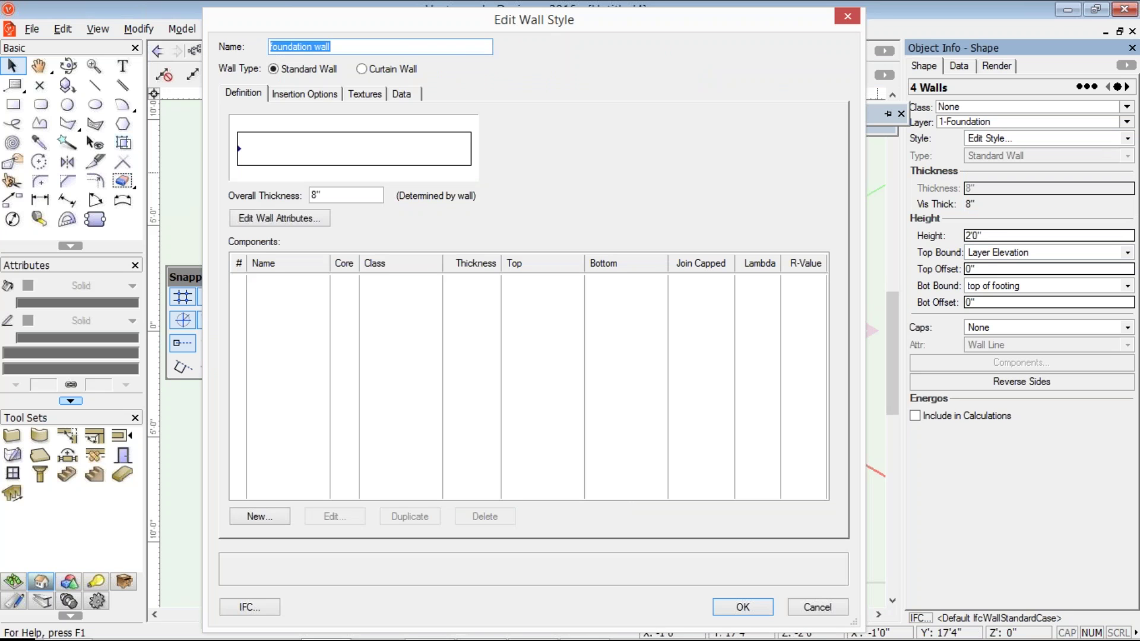
pyautogui.press('Return')
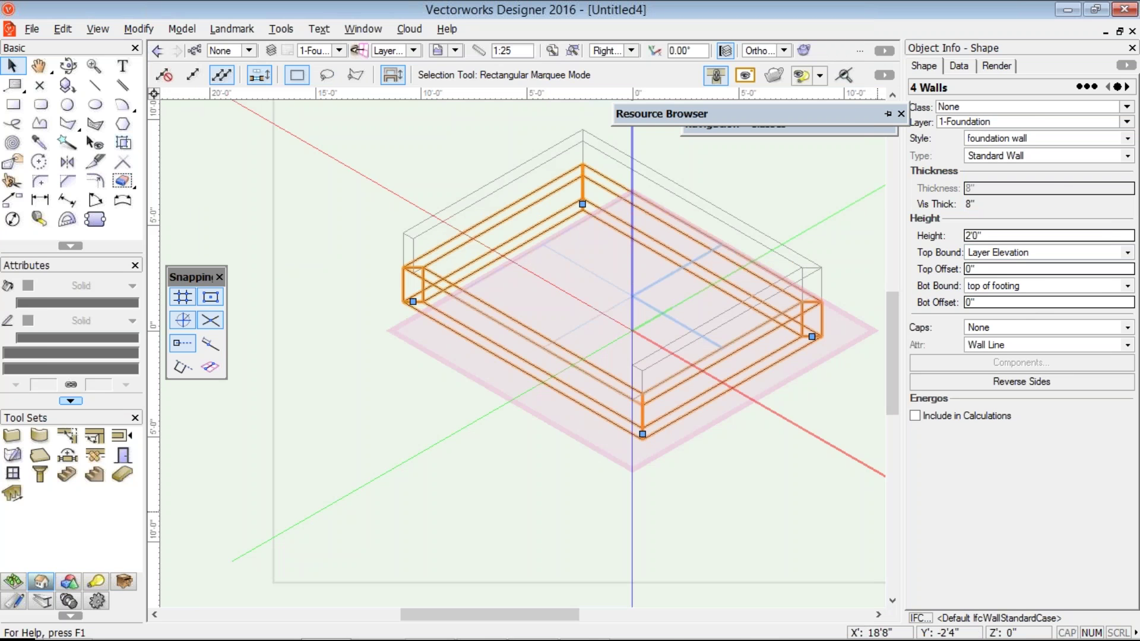
# Step: Convert the in-place copies of the four foundation walls to unstyled walls bounded from top of footing to bottom of footing
pyautogui.press('Up')
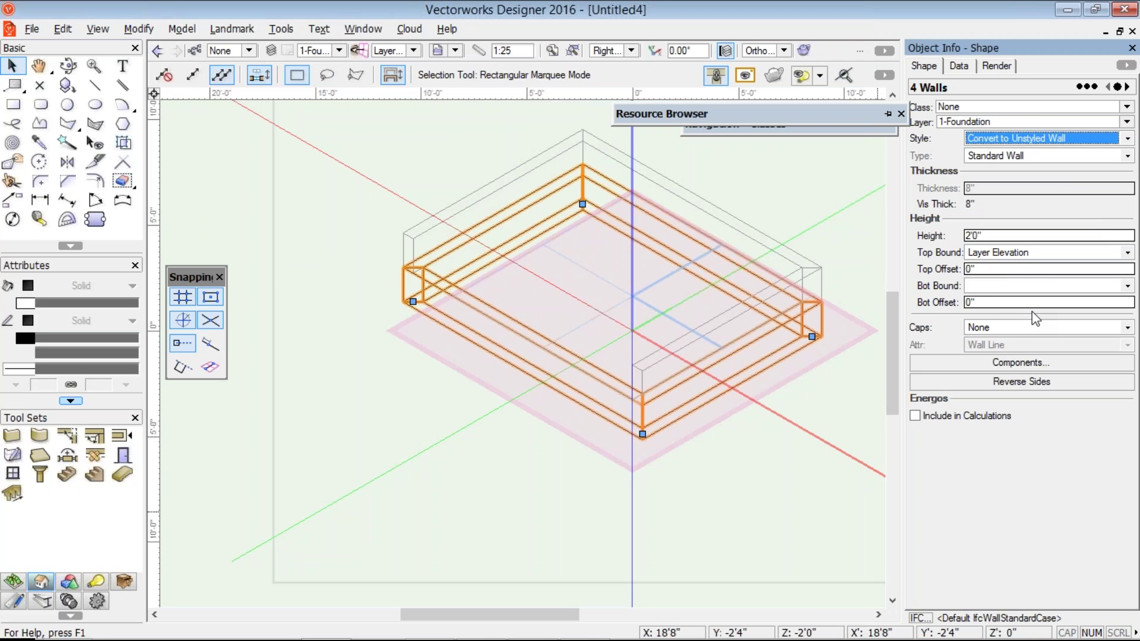
pyautogui.click(1127, 252)
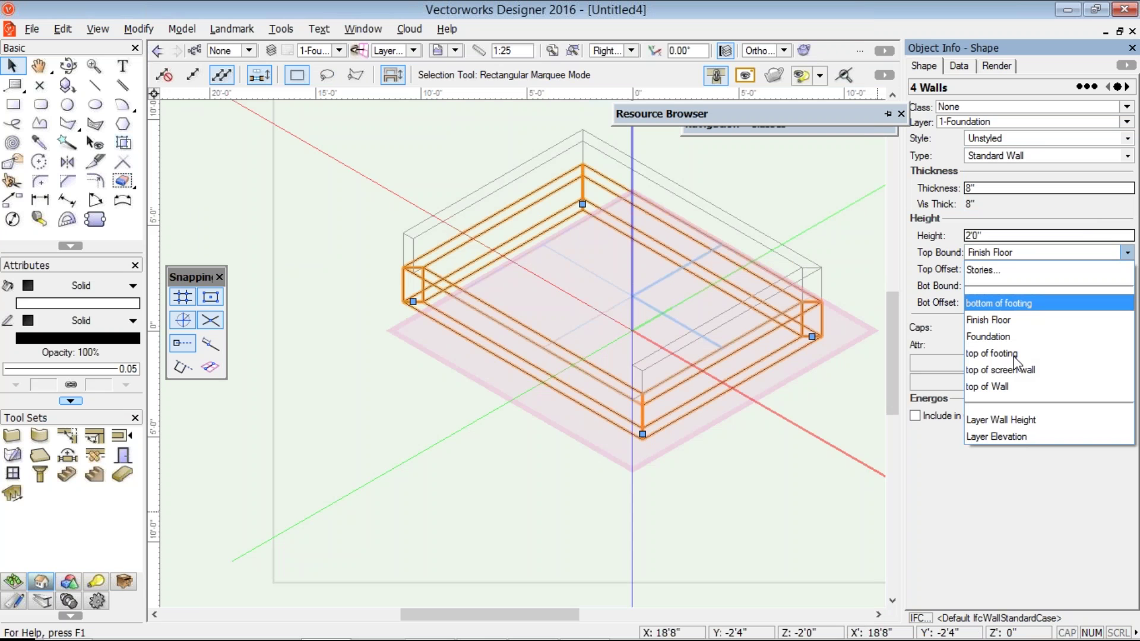
pyautogui.click(1015, 355)
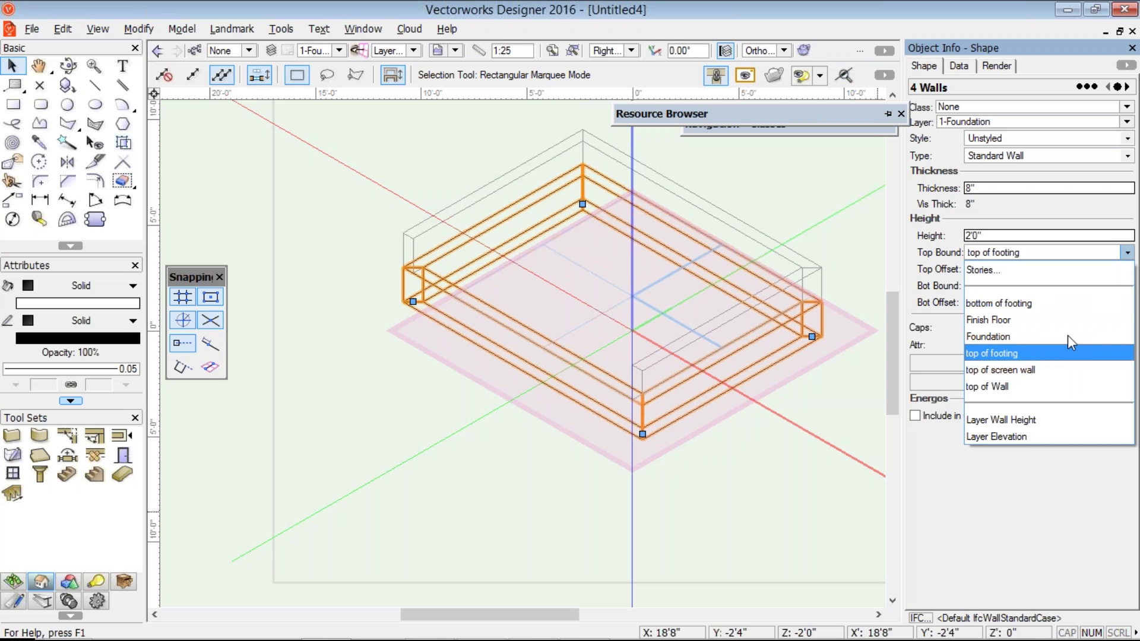
pyautogui.click(1036, 286)
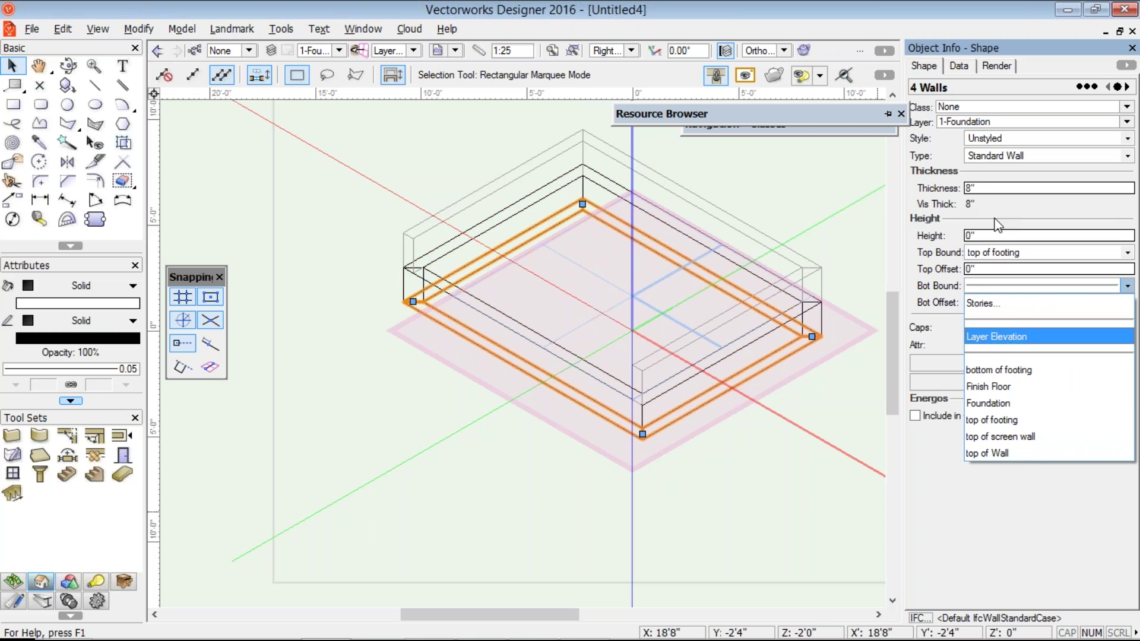
pyautogui.click(999, 370)
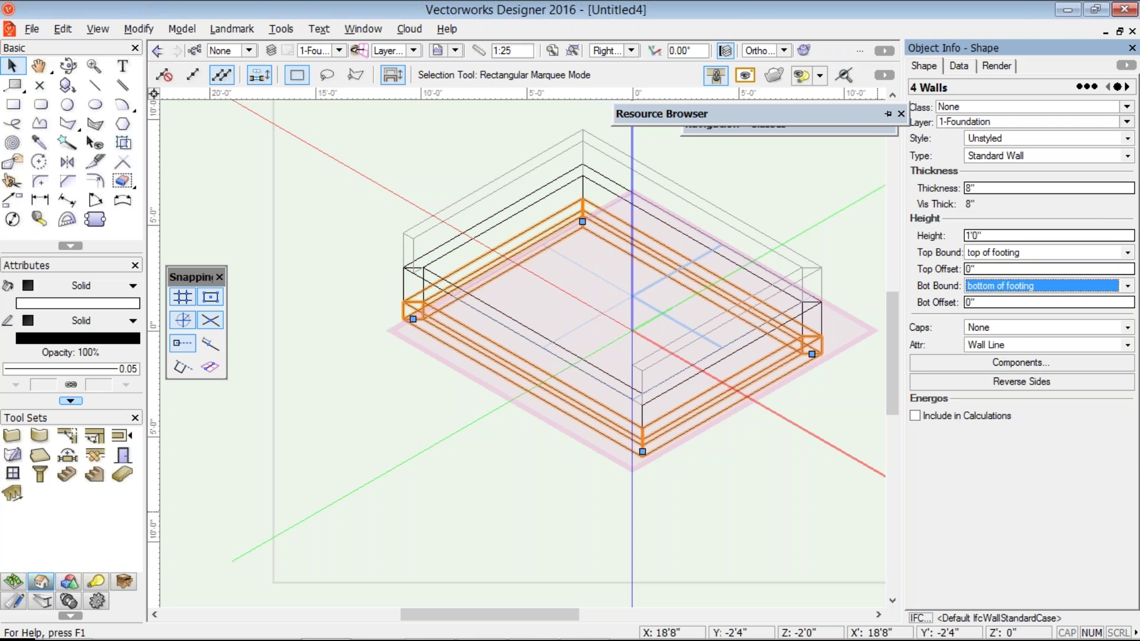
# Step: Set the thickness of the four footing walls to 12 inches
pyautogui.doubleClick(974, 187)
pyautogui.write('12')
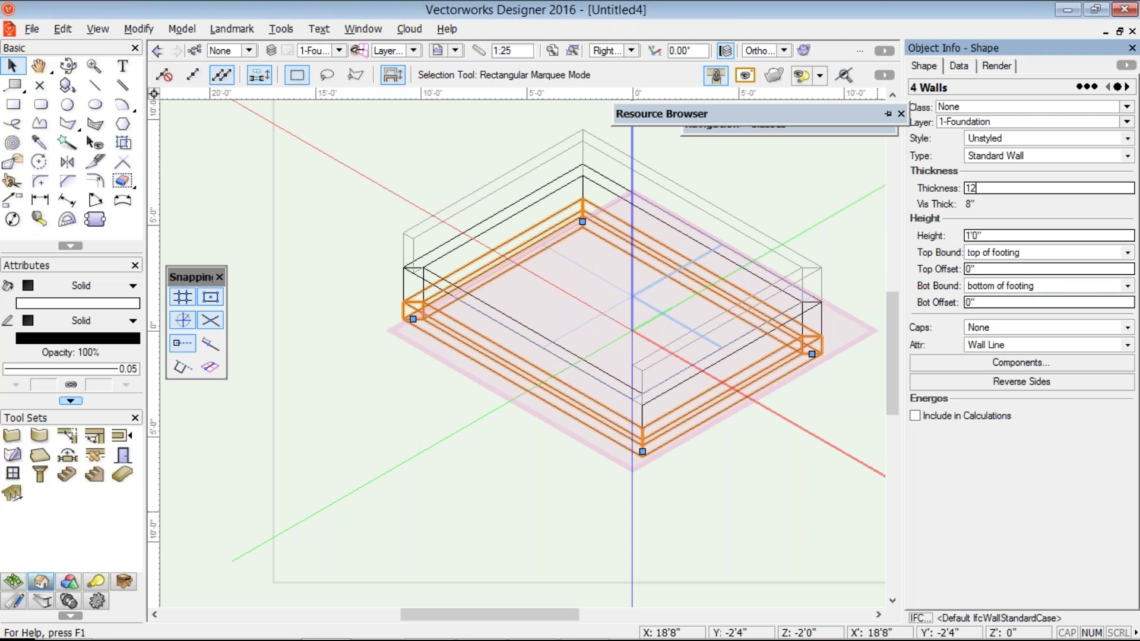
pyautogui.press('Return')
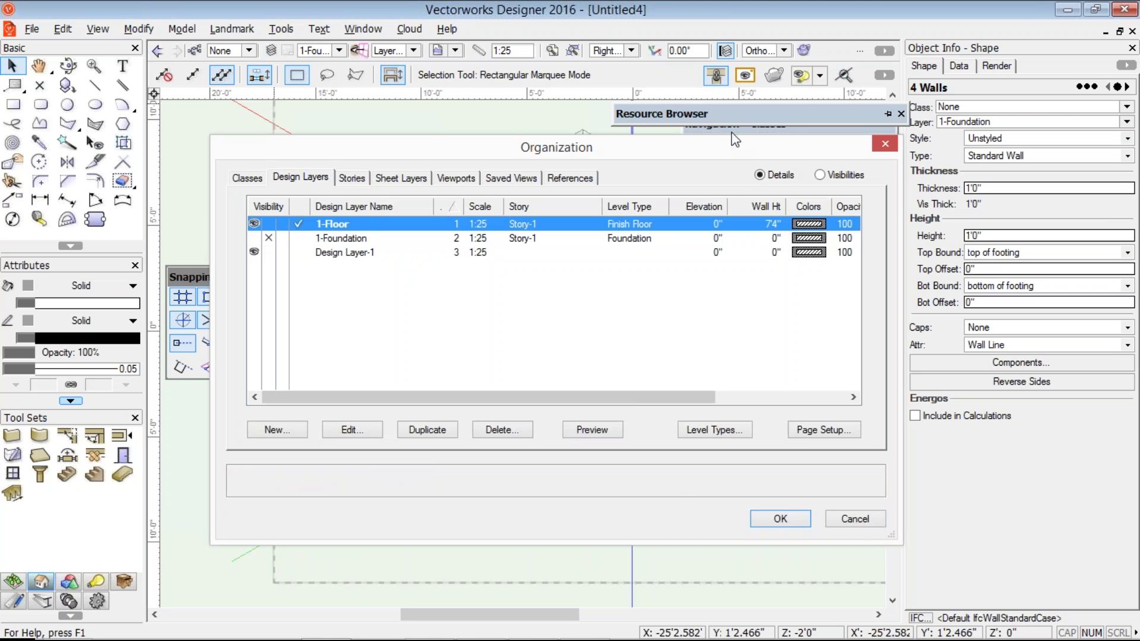
# Step: Make 1-Floor the active design layer with 1-Foundation hidden, and deselect its walls
pyautogui.press('Return')
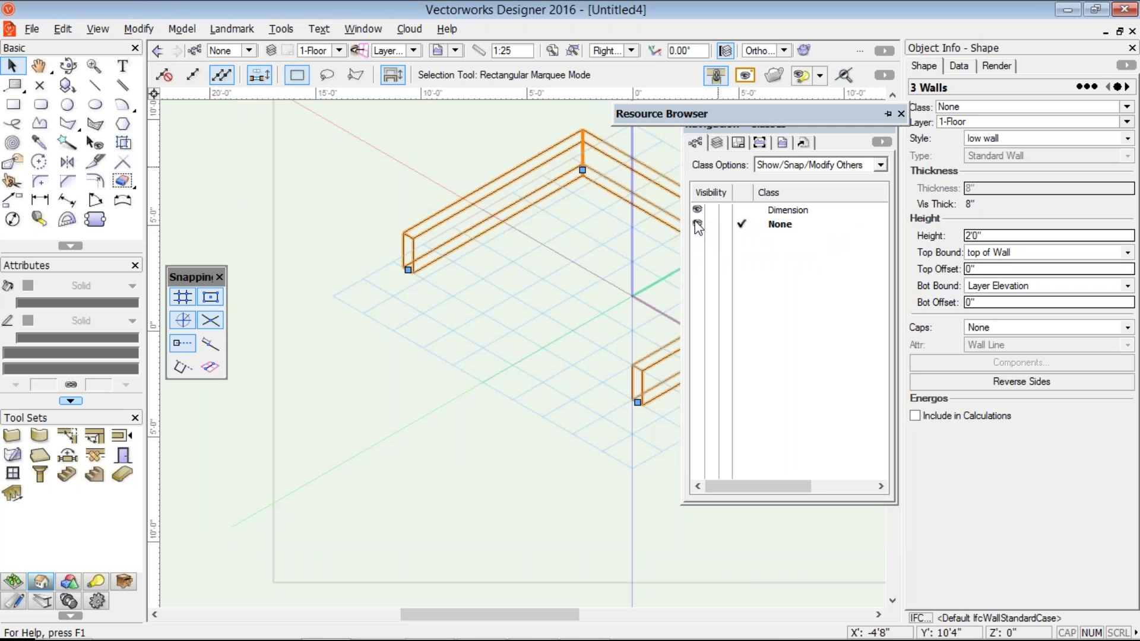
pyautogui.click(717, 143)
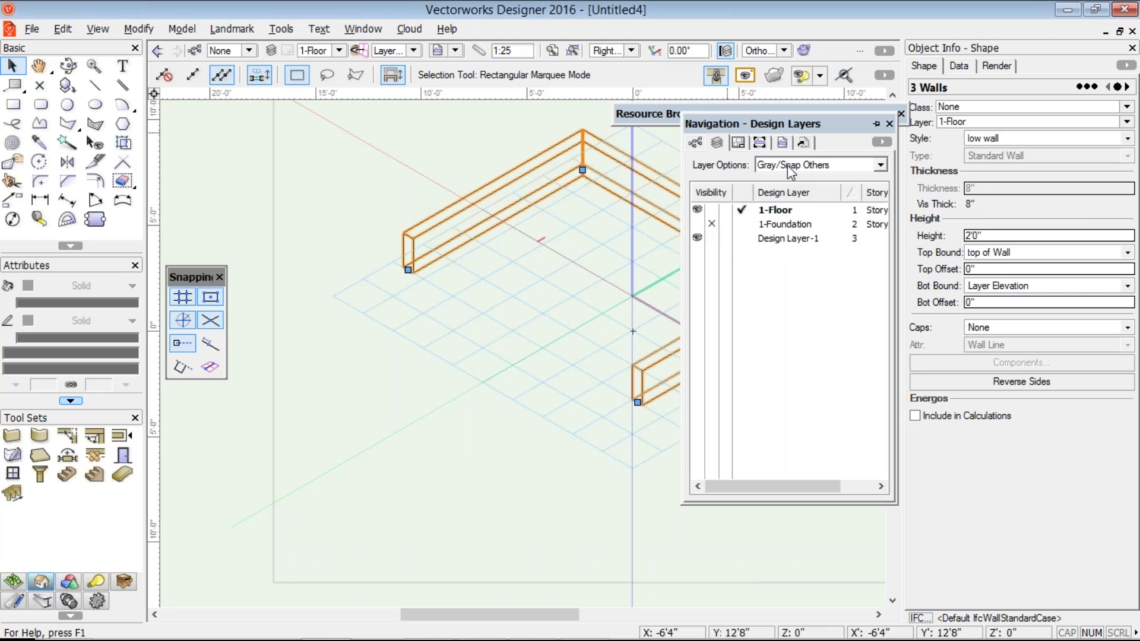
pyautogui.click(785, 224)
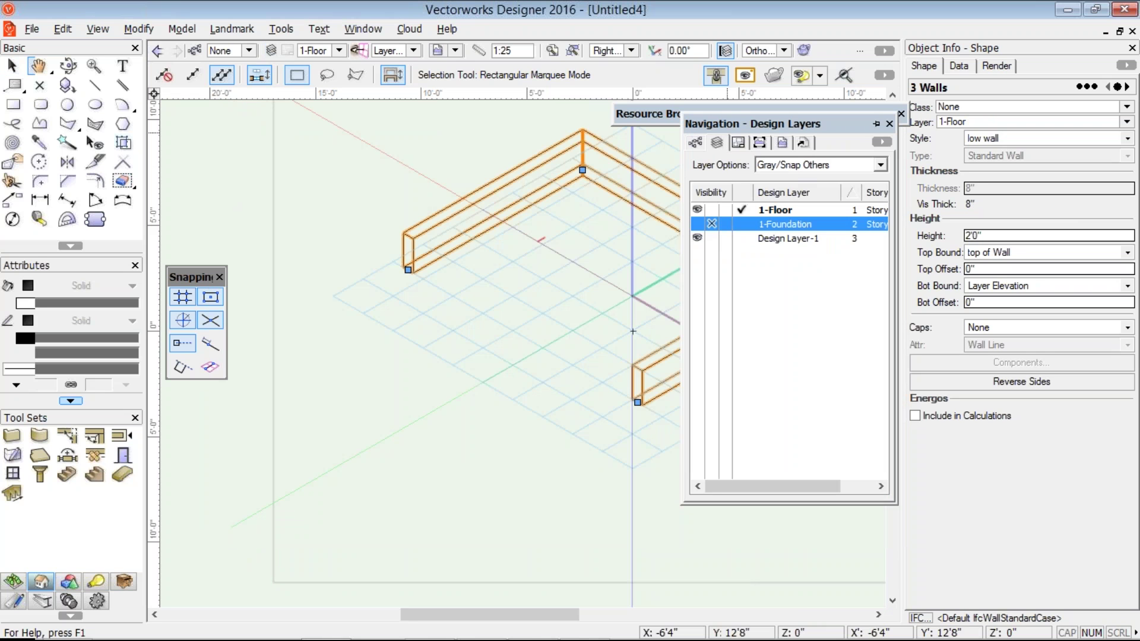
pyautogui.click(633, 331)
pyautogui.moveTo(633, 332); pyautogui.dragTo(577, 400, button='middle')
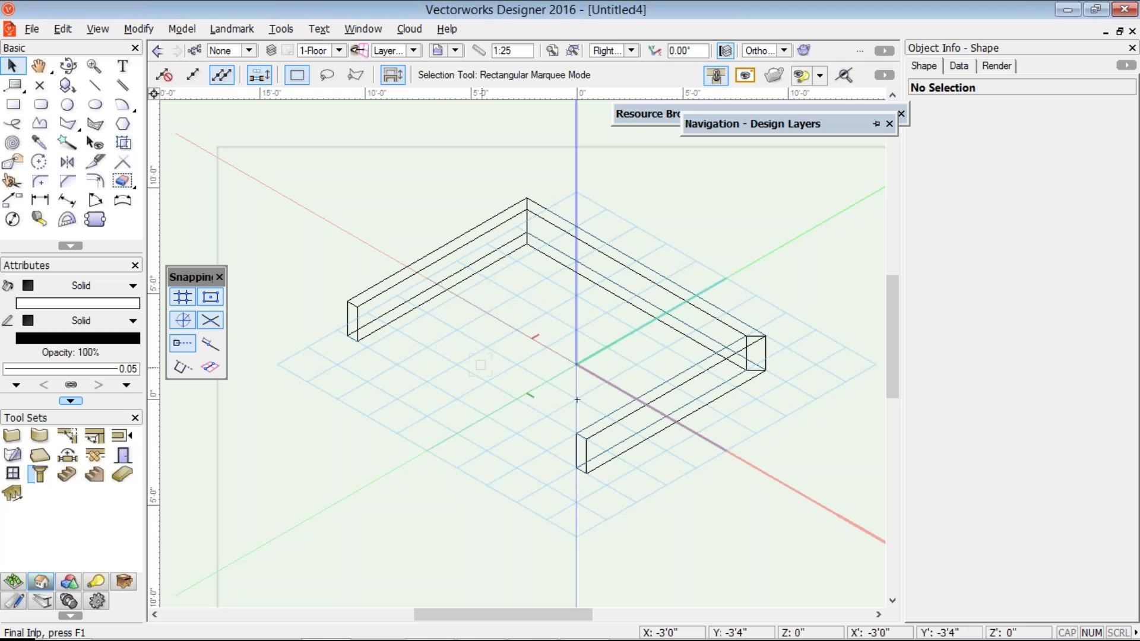
# Step: Start a column with the Column tool and set its top bound to Layer Wall Height with a top offset of 0
pyautogui.click(40, 474)
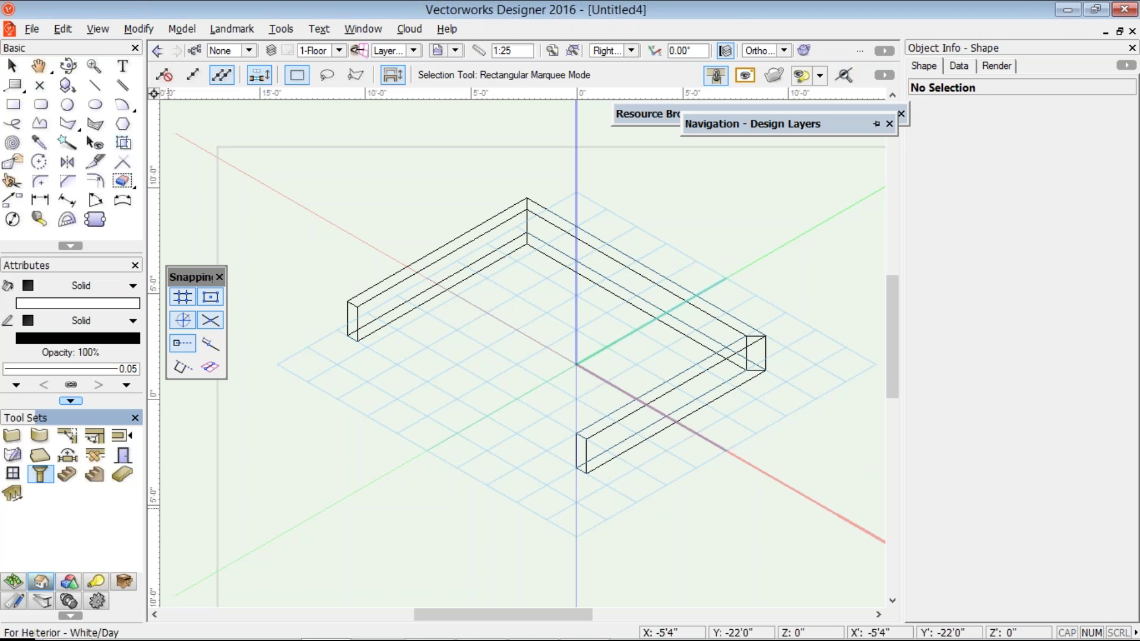
pyautogui.click(417, 146)
pyautogui.click(576, 400)
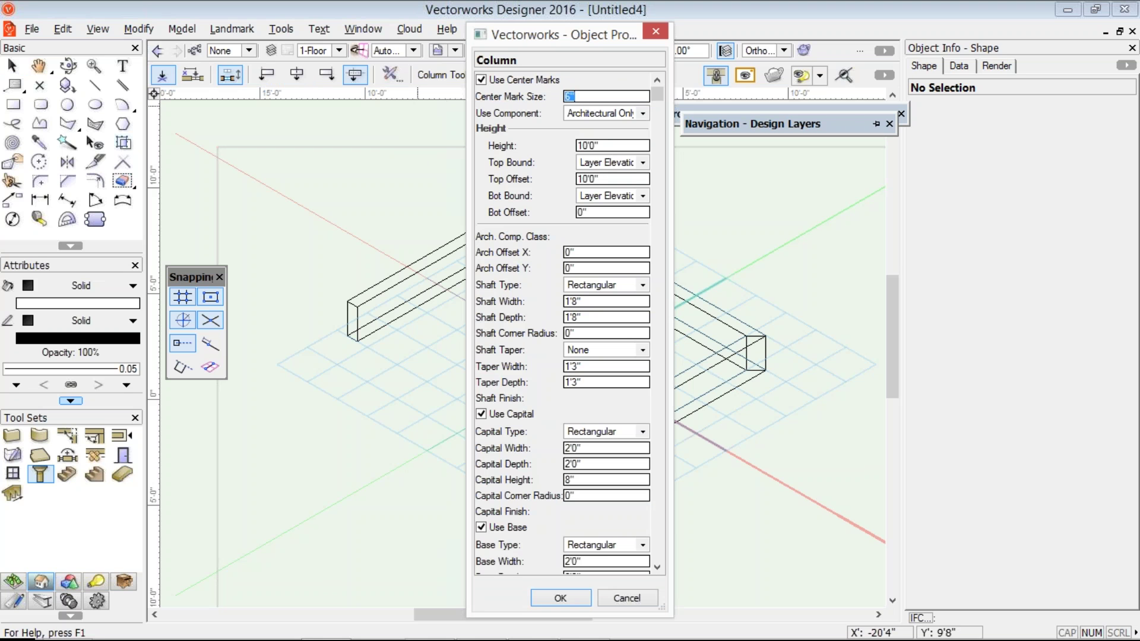
pyautogui.click(612, 145)
pyautogui.click(644, 162)
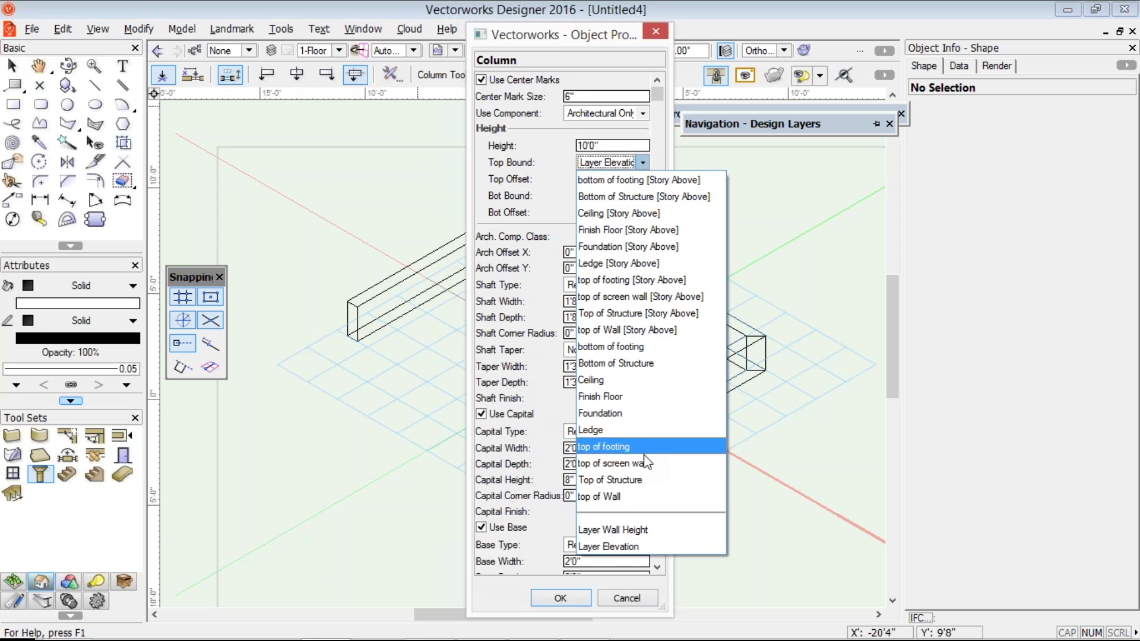
pyautogui.click(637, 530)
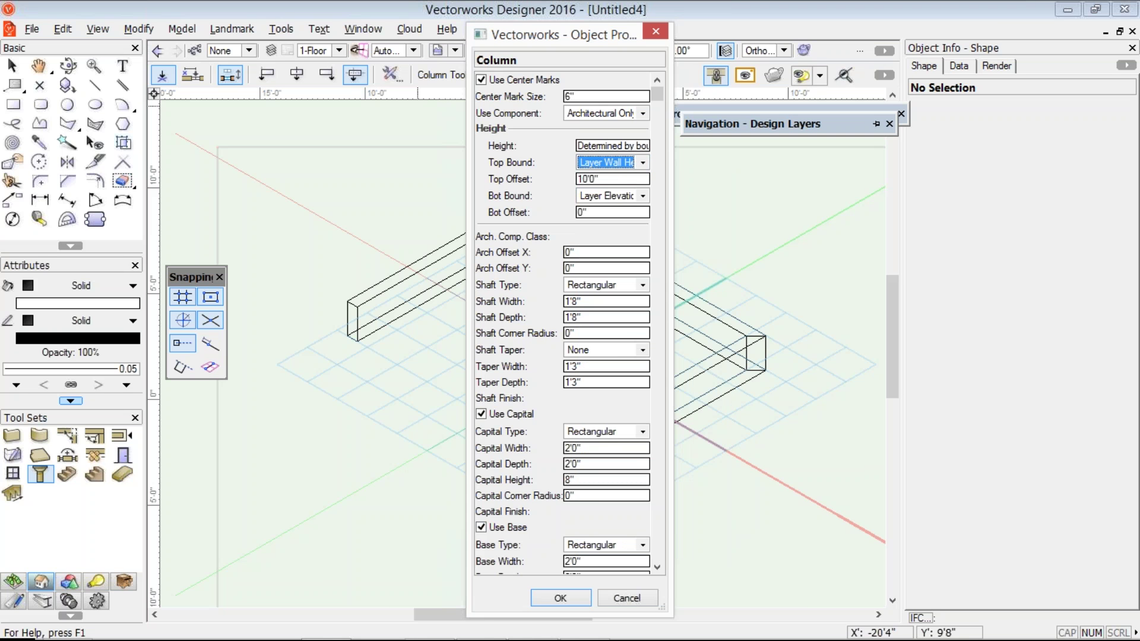
pyautogui.press('Tab')
pyautogui.write('0')
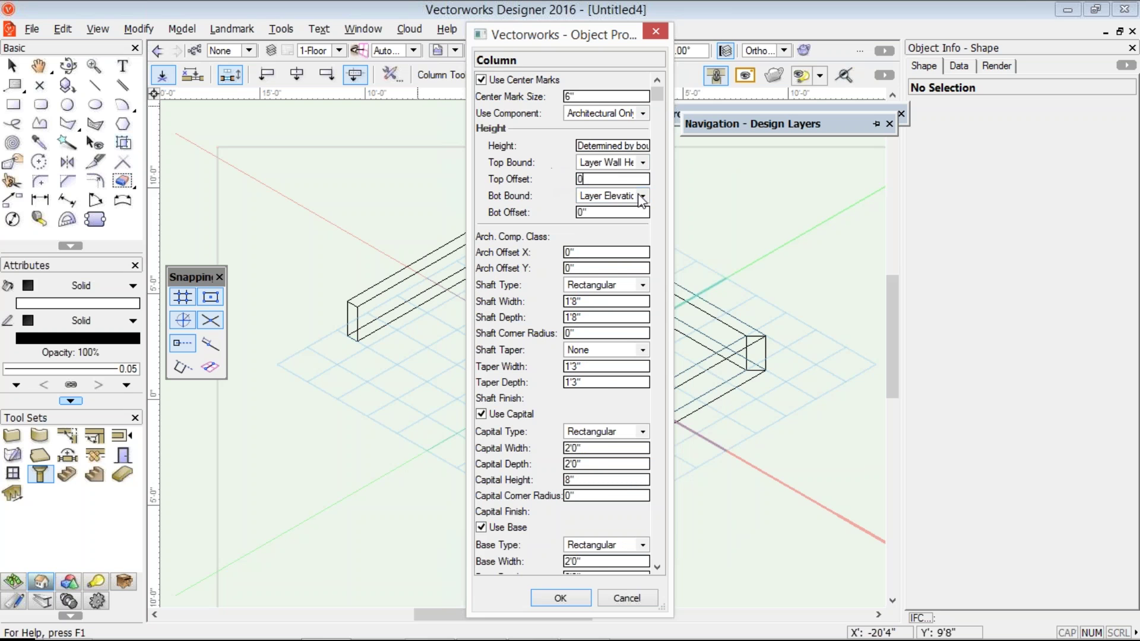
# Step: Set the column's bottom bound to top of Wall and its shaft width and depth to 6 inches
pyautogui.click(643, 196)
pyautogui.click(643, 196)
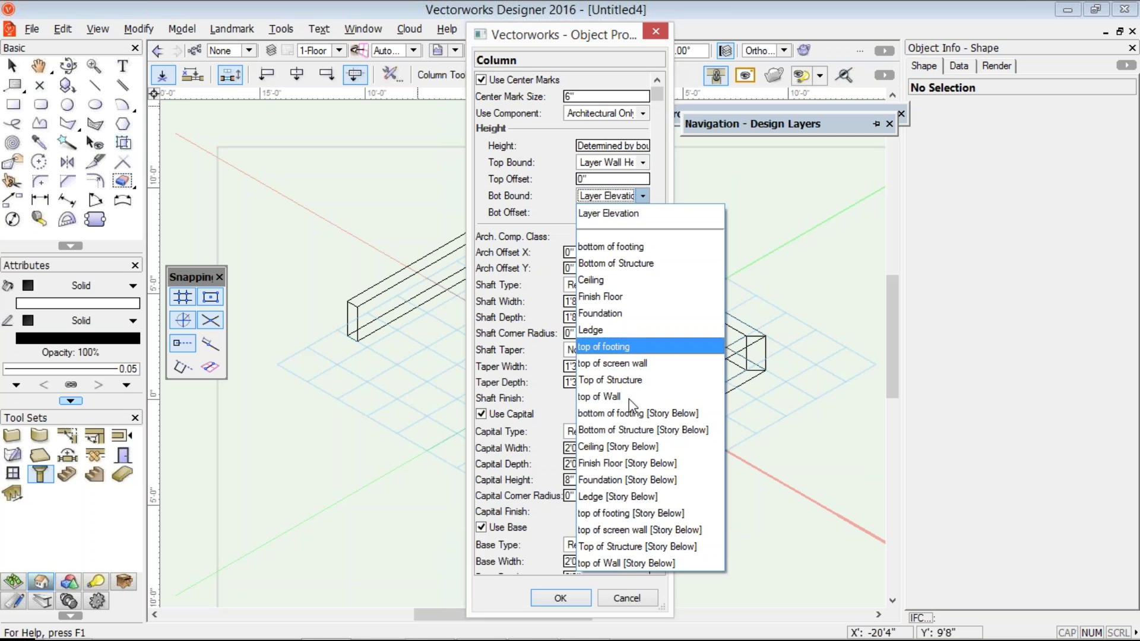
pyautogui.click(600, 396)
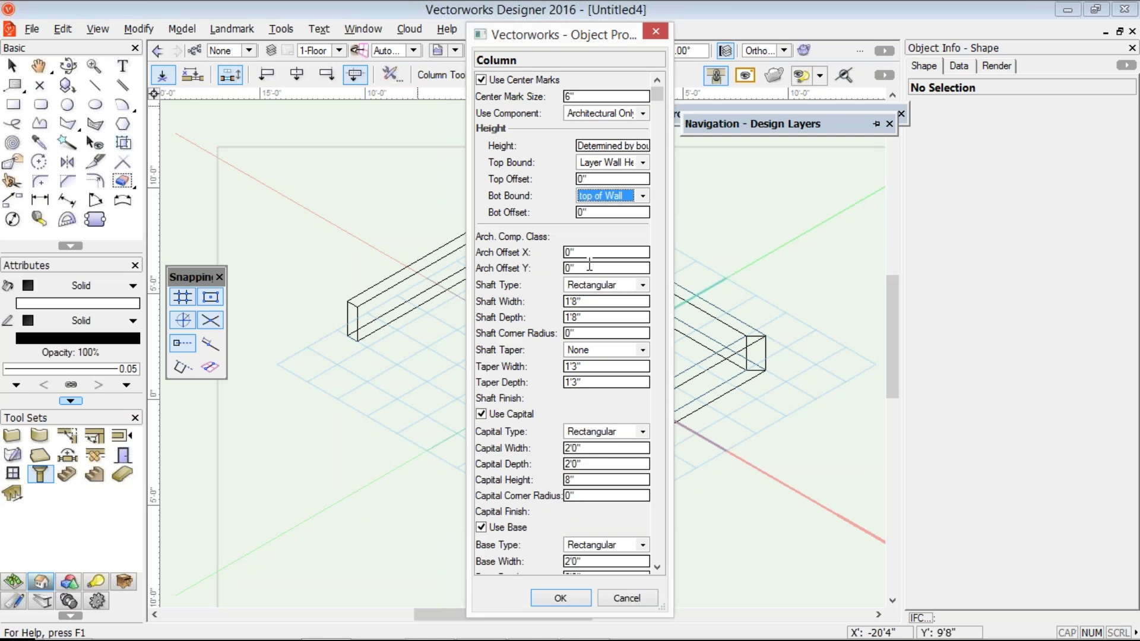
pyautogui.click(594, 301)
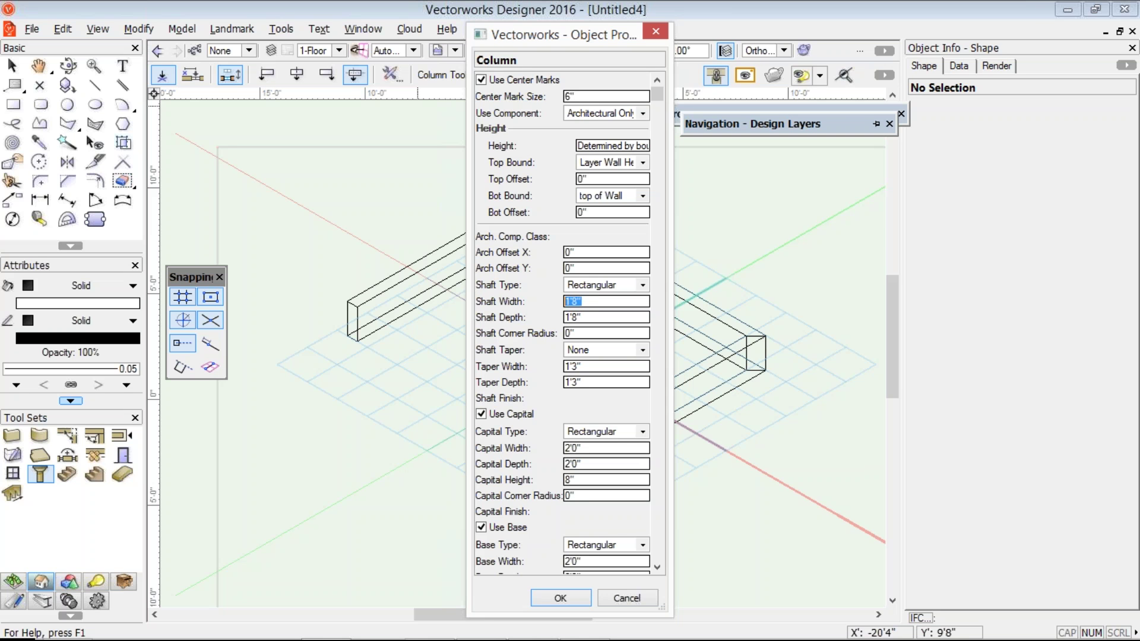
pyautogui.write('6')
pyautogui.press('Tab')
pyautogui.write('6')
pyautogui.press('Tab')
# Step: Turn off the column's capital and base and accept the column properties
pyautogui.click(481, 414)
pyautogui.press('Tab')
pyautogui.press('Tab')
pyautogui.press('Tab')
pyautogui.press('Tab')
pyautogui.press('Tab')
pyautogui.press('Tab')
pyautogui.press('space')
pyautogui.click(657, 569)
pyautogui.scroll(-6, 608, 387)
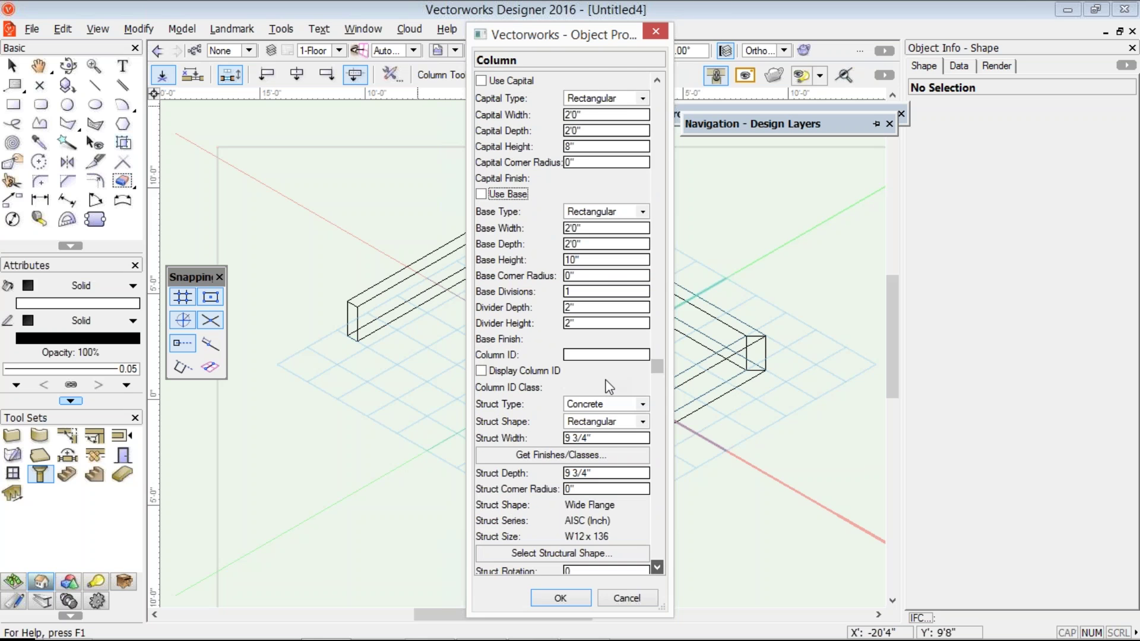
pyautogui.scroll(-3, 609, 388)
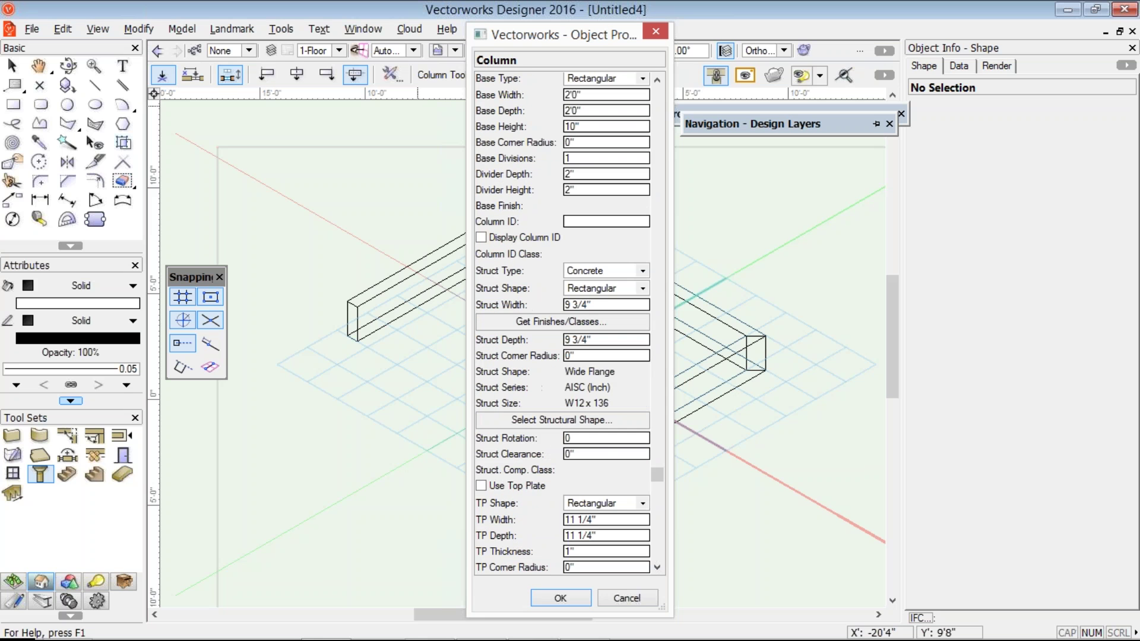
pyautogui.click(560, 598)
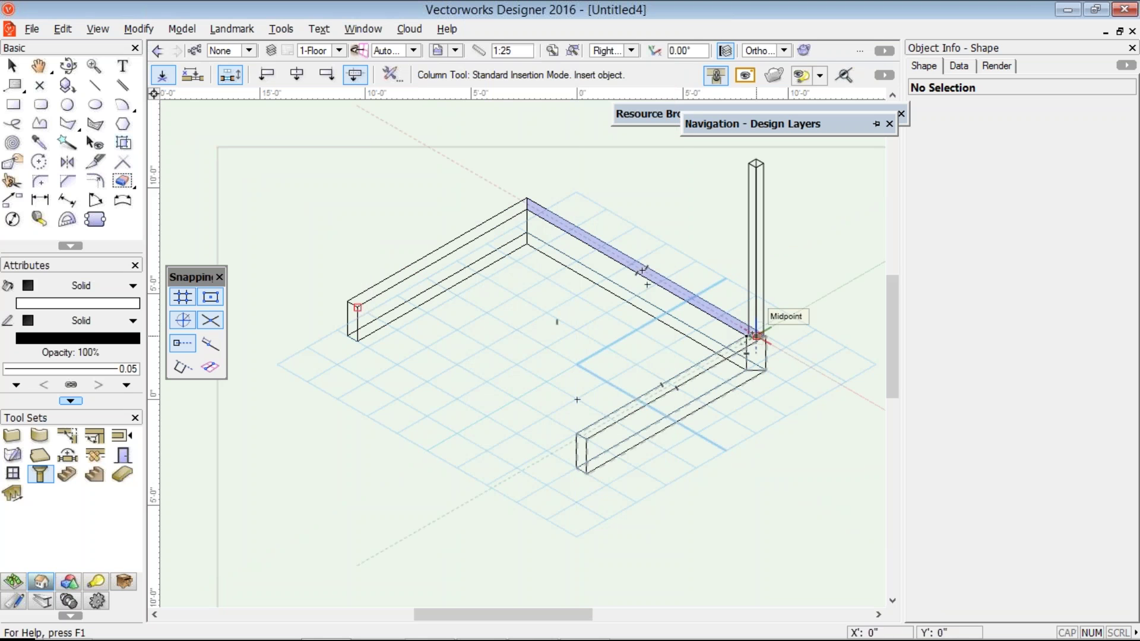
# Step: Place the column with standard rotation on the midpoint at the low wall corner nearest the positive X and Y axes
pyautogui.click(756, 336)
pyautogui.click(756, 336)
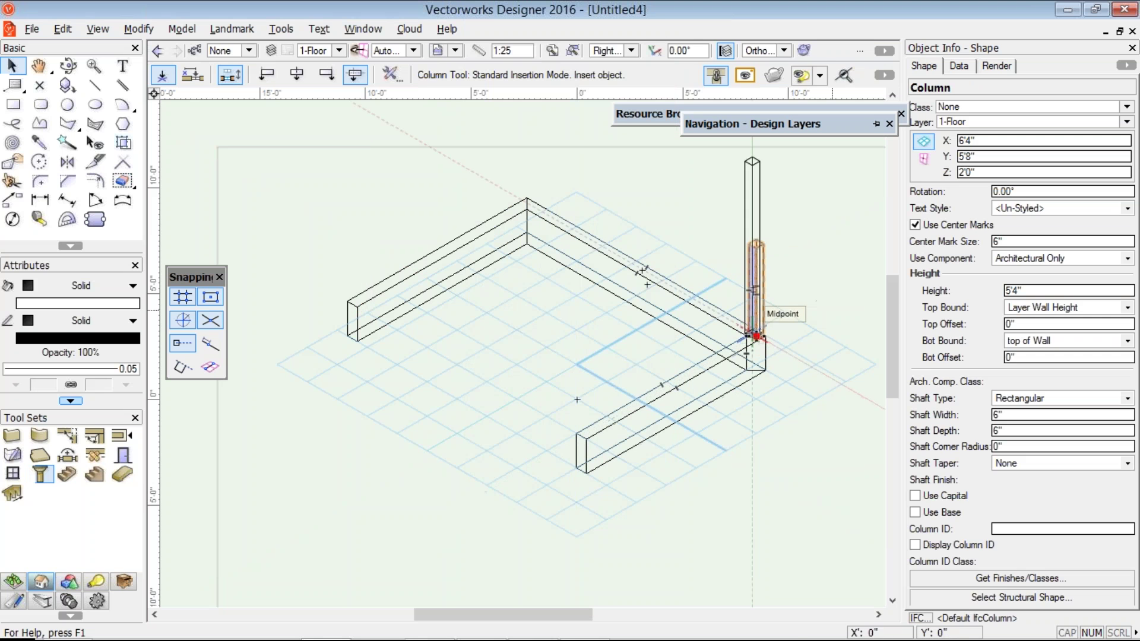
pyautogui.press('x')
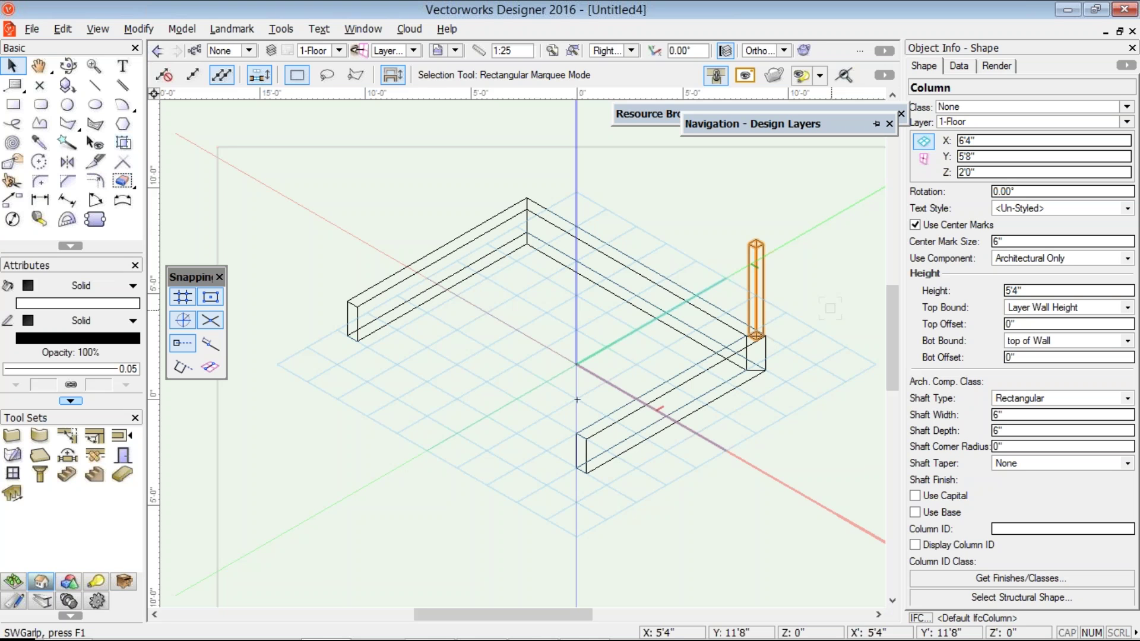
# Step: Mirror duplicates of the column across the structure's two centerlines to put columns at the other low wall corner and both open ends
pyautogui.click(95, 180)
pyautogui.click(67, 162)
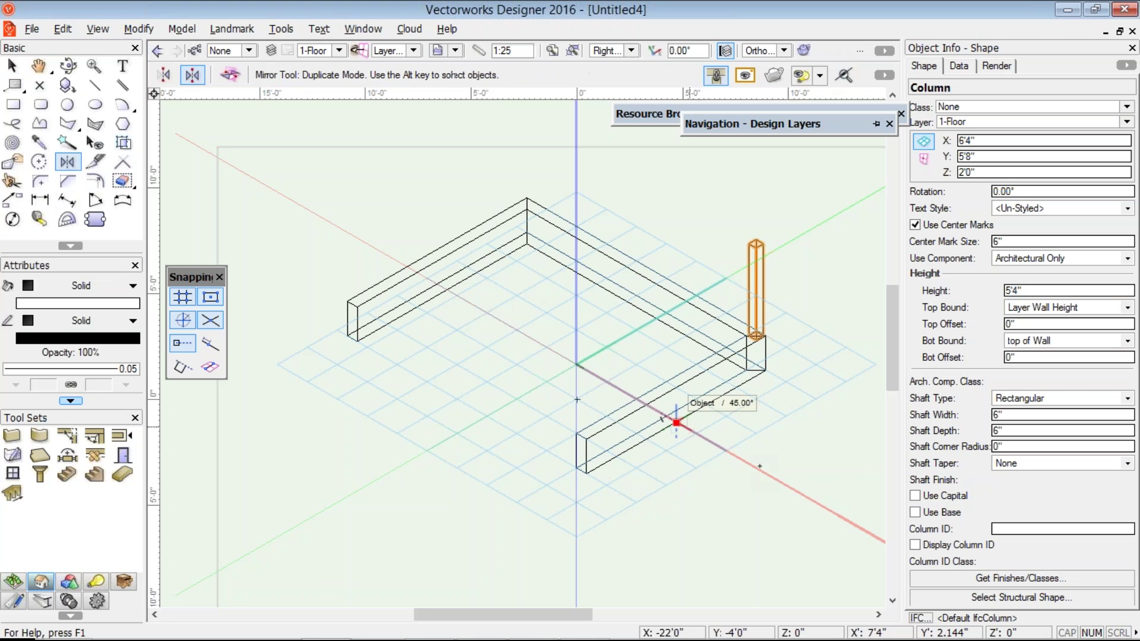
pyautogui.click(676, 423)
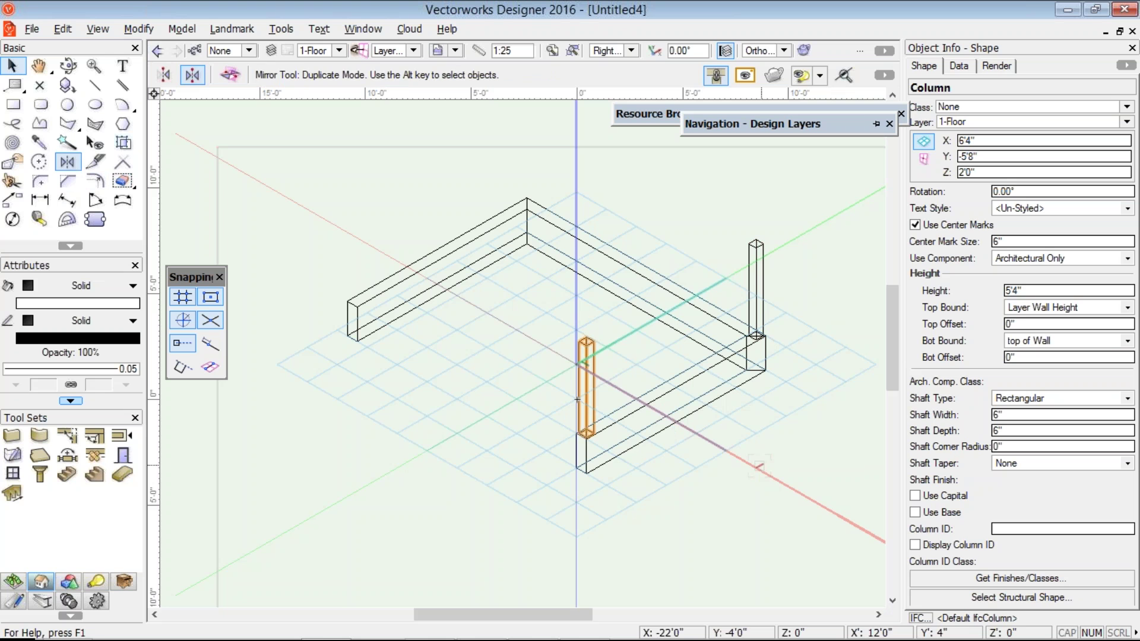
pyautogui.press('x')
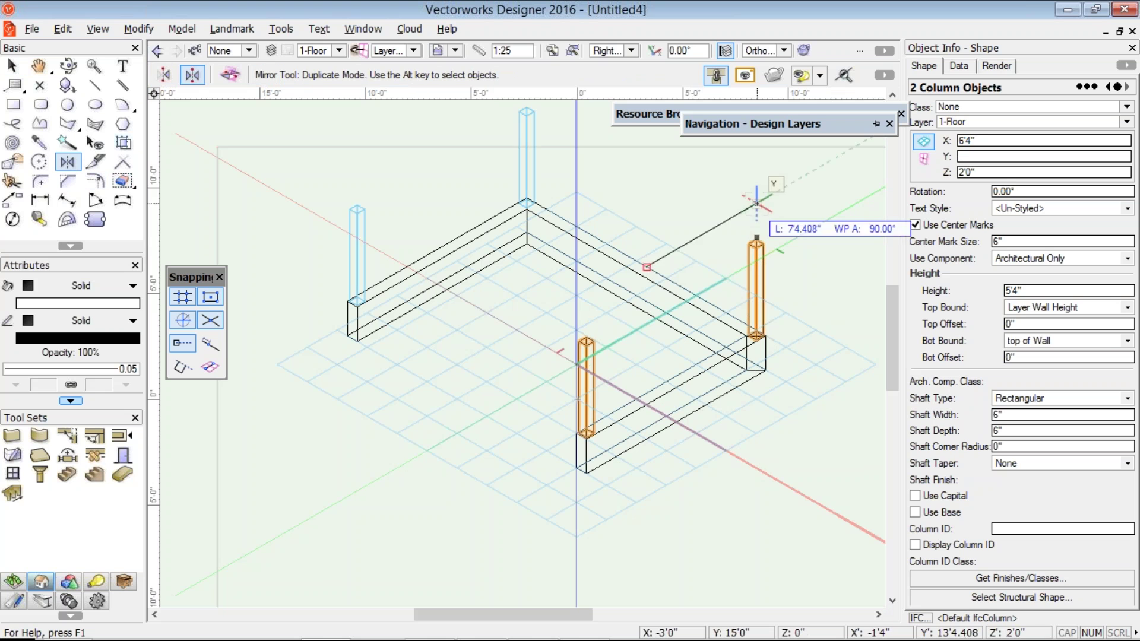
pyautogui.click(757, 204)
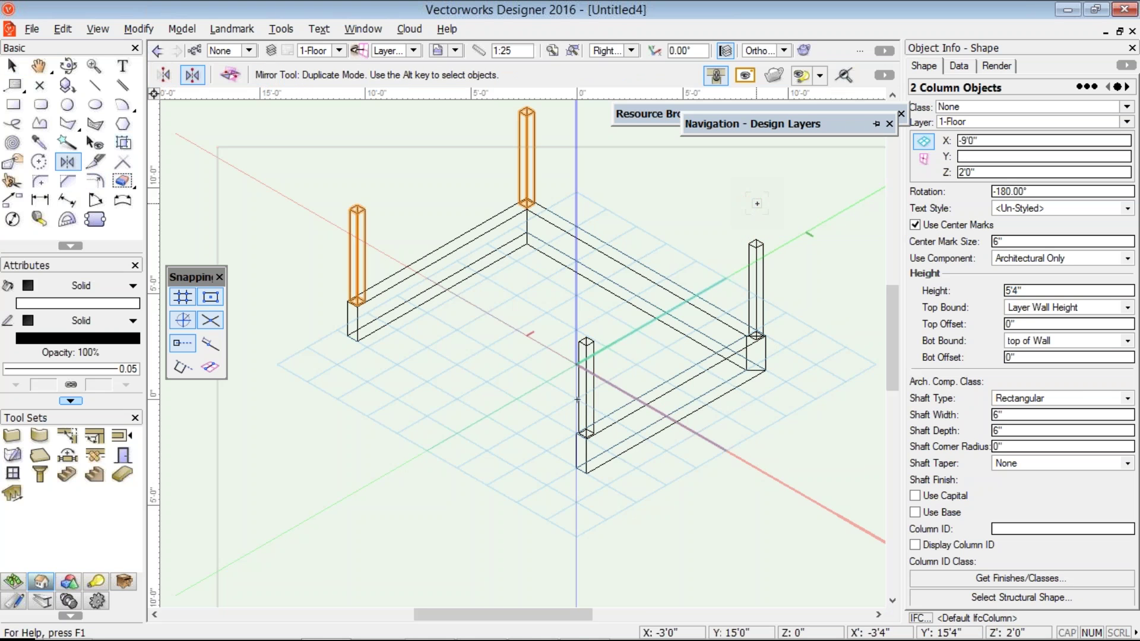
# Step: Edit Story-1 to use the top of Wall level at 1'4" instead of the 2'0" one
pyautogui.click(271, 51)
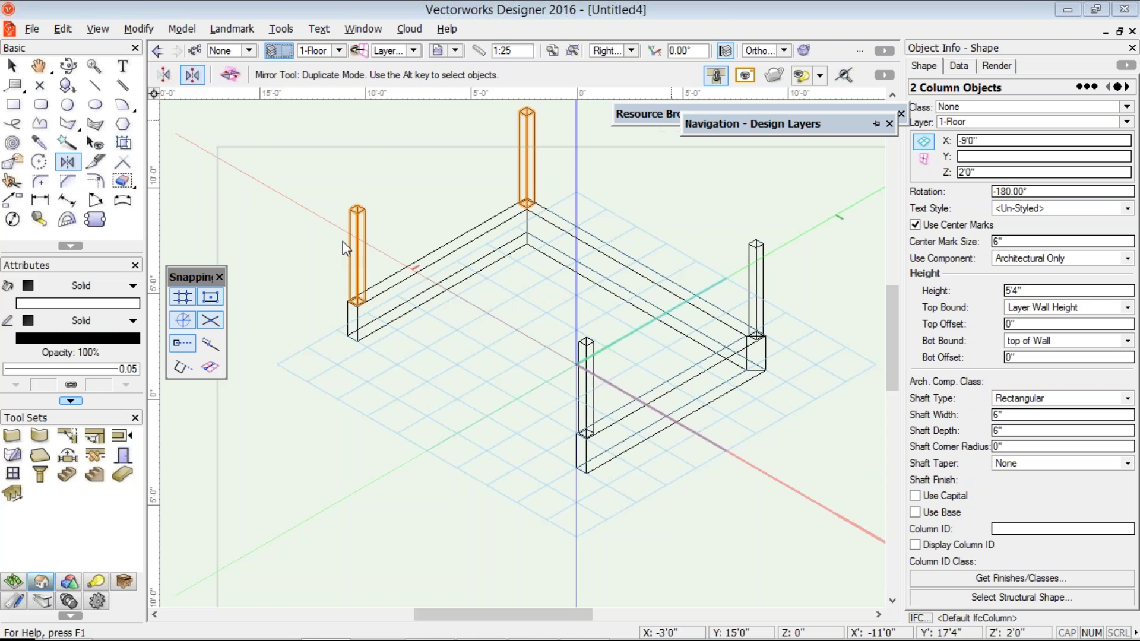
pyautogui.click(352, 177)
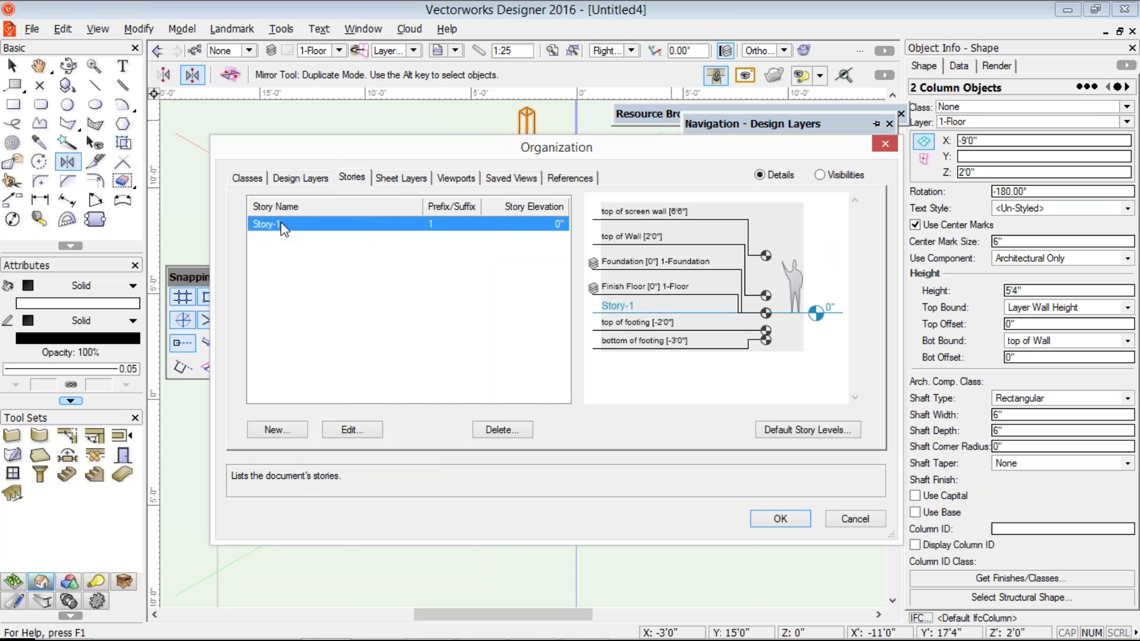
pyautogui.doubleClick(283, 226)
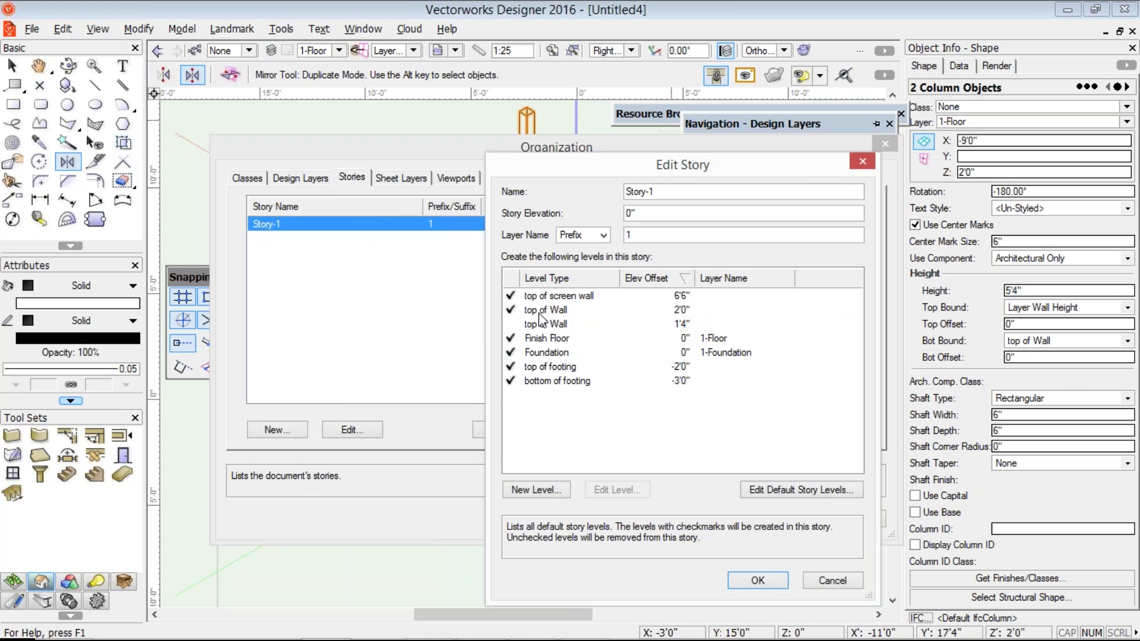
pyautogui.click(540, 311)
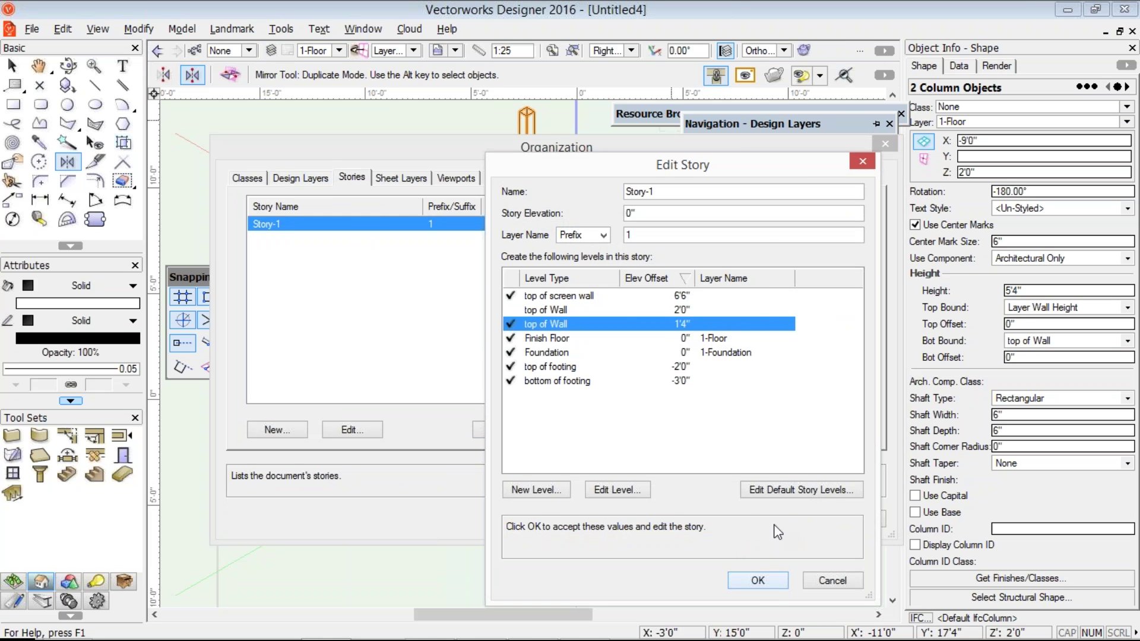
pyautogui.press('Return')
pyautogui.press('Return')
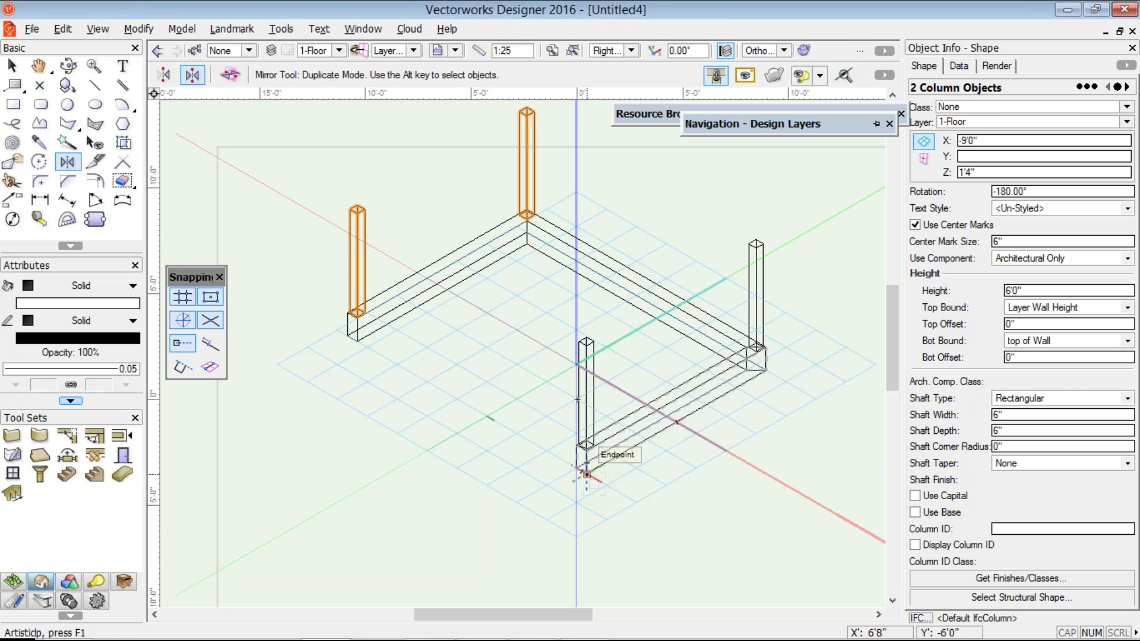
# Step: Open the Wall tool's preferences and set an unstyled wall's overall thickness to 2 inches
pyautogui.press('9')
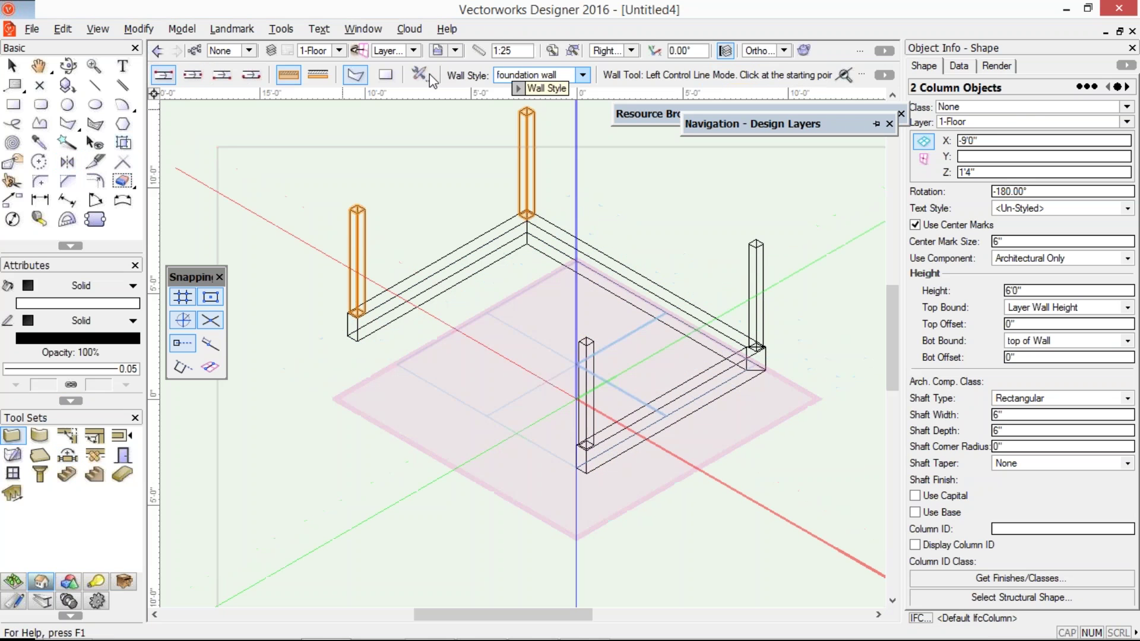
pyautogui.click(429, 73)
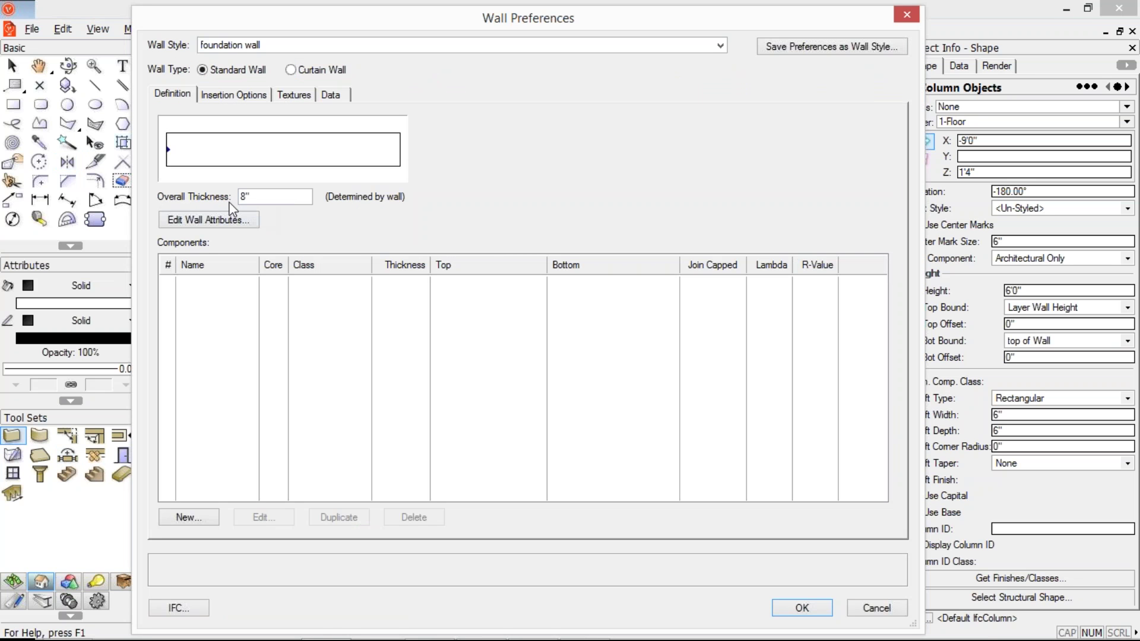
pyautogui.press('Tab')
pyautogui.write('5')
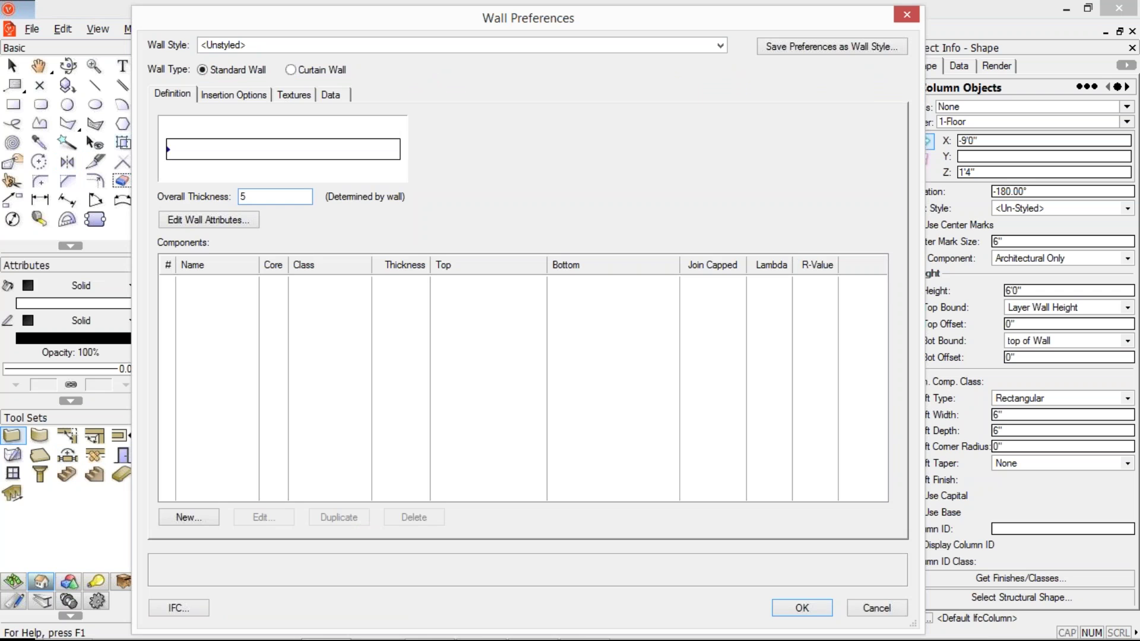
pyautogui.press('BackSpace')
pyautogui.write('2')
pyautogui.press('Tab')
# Step: Bound the new wall from top of Wall at the bottom to top of screen wall at the top
pyautogui.click(233, 93)
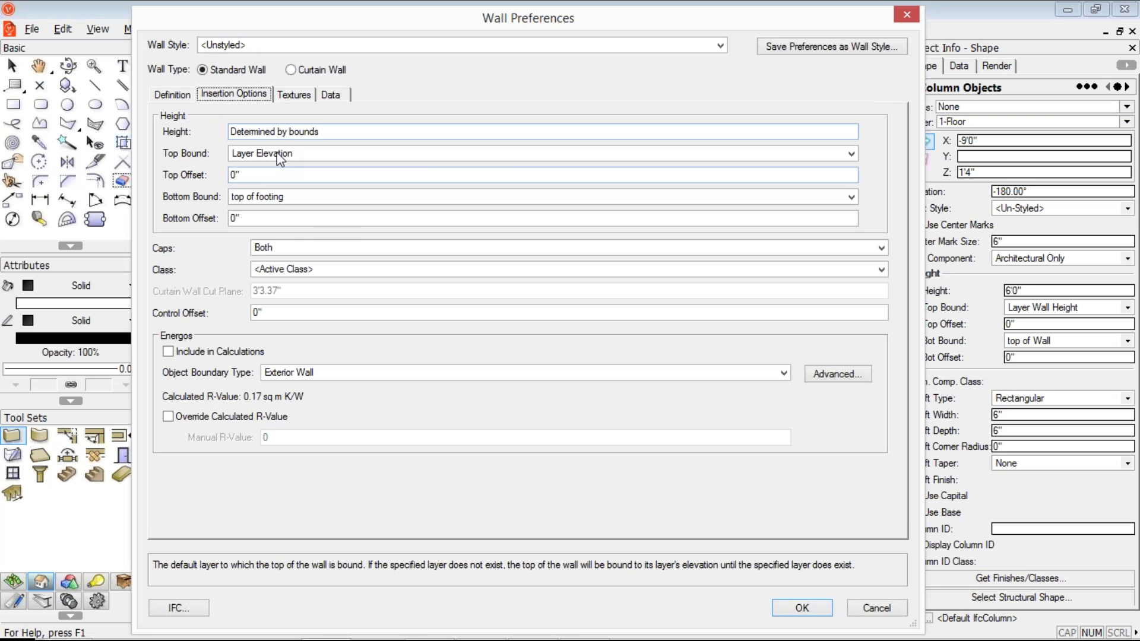
pyautogui.click(280, 158)
pyautogui.press('Escape')
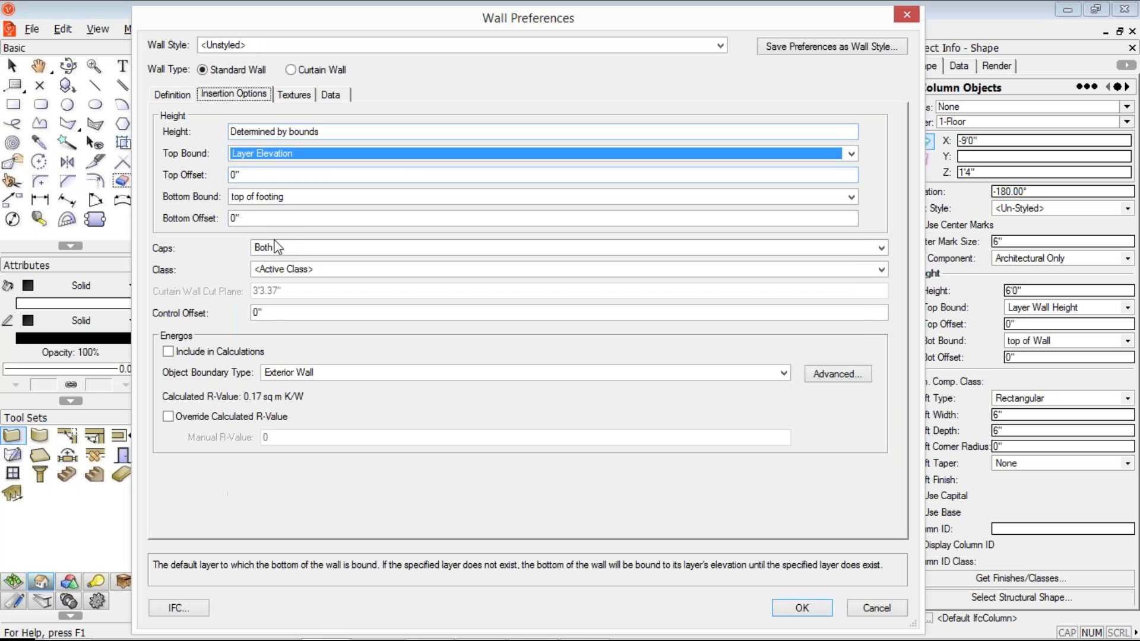
pyautogui.click(275, 197)
pyautogui.click(277, 364)
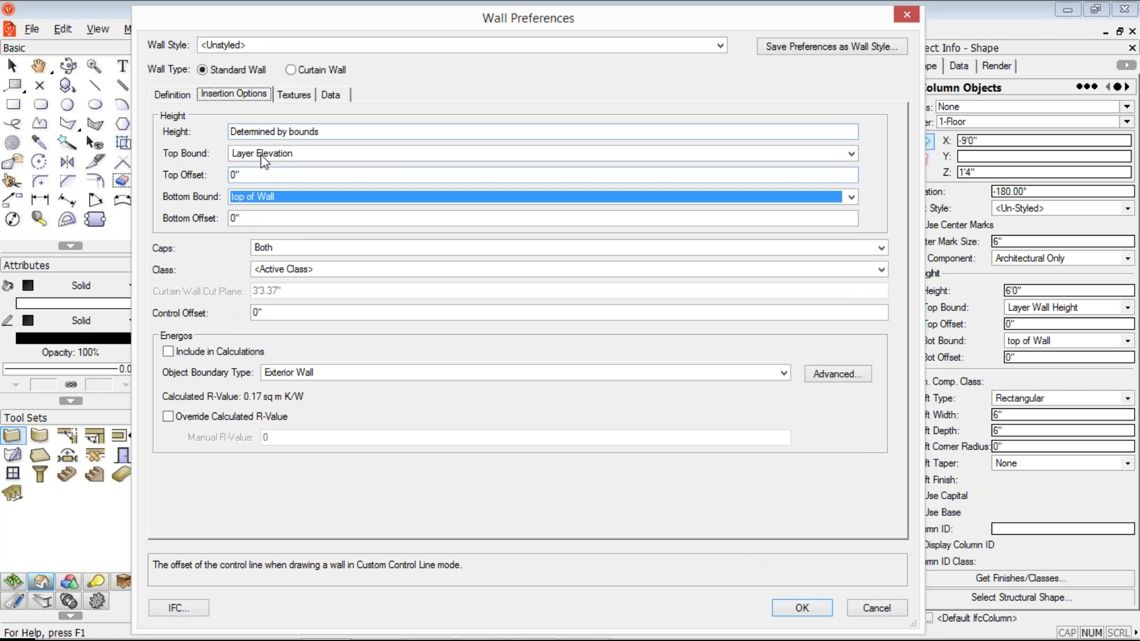
pyautogui.click(261, 155)
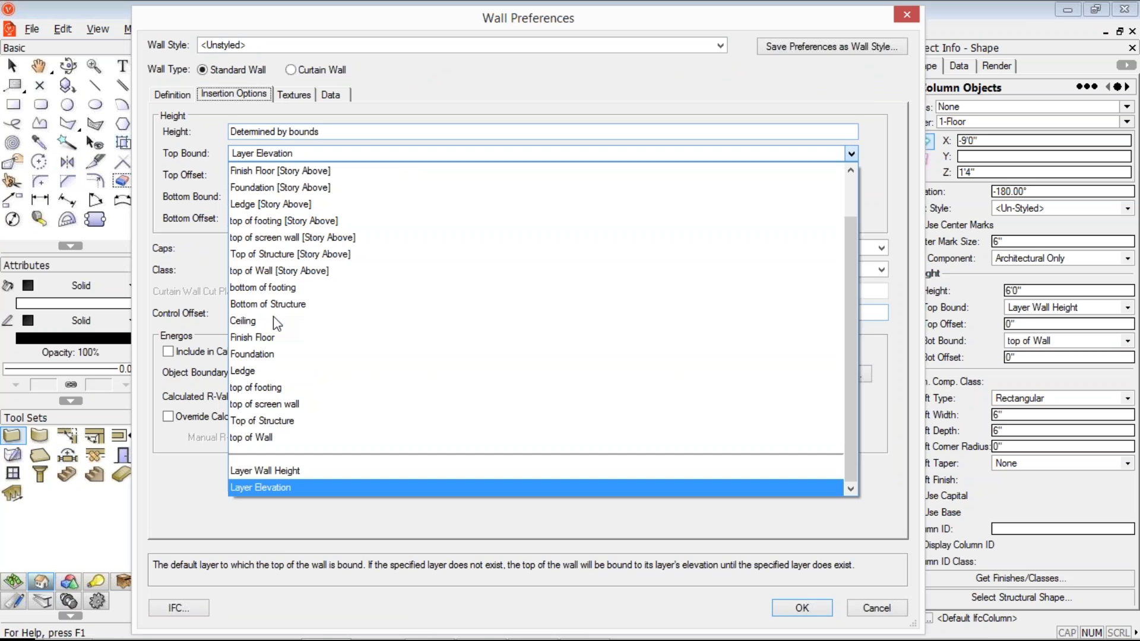
pyautogui.click(271, 405)
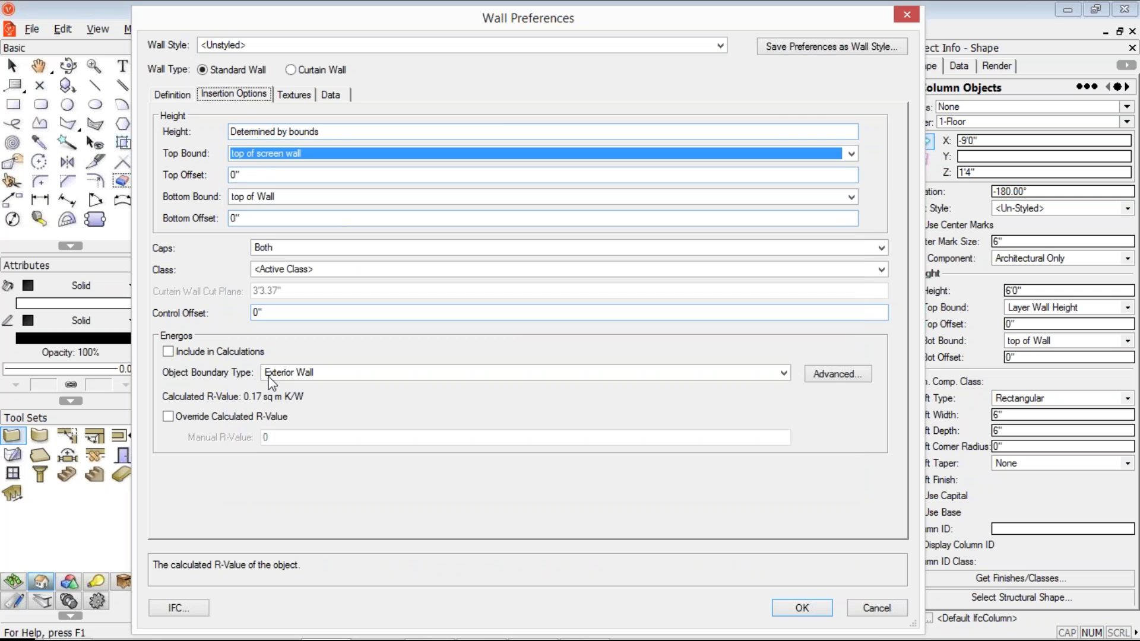
# Step: Give the wall an overall object texture, choosing the olive-brown Component Insulation texture
pyautogui.click(292, 96)
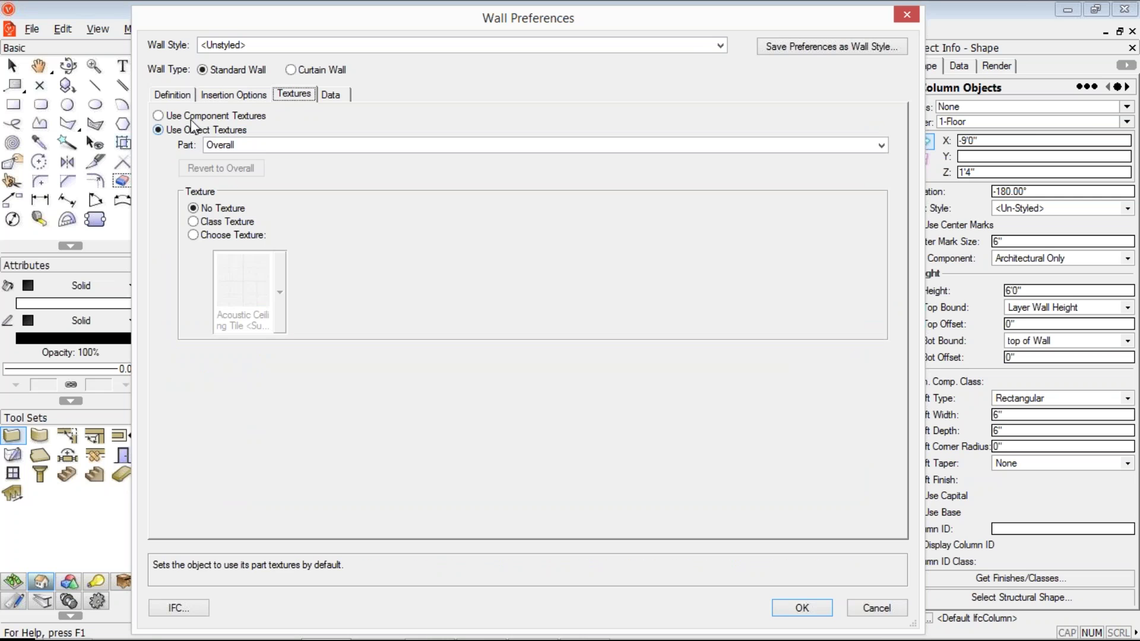
pyautogui.click(191, 117)
pyautogui.click(205, 130)
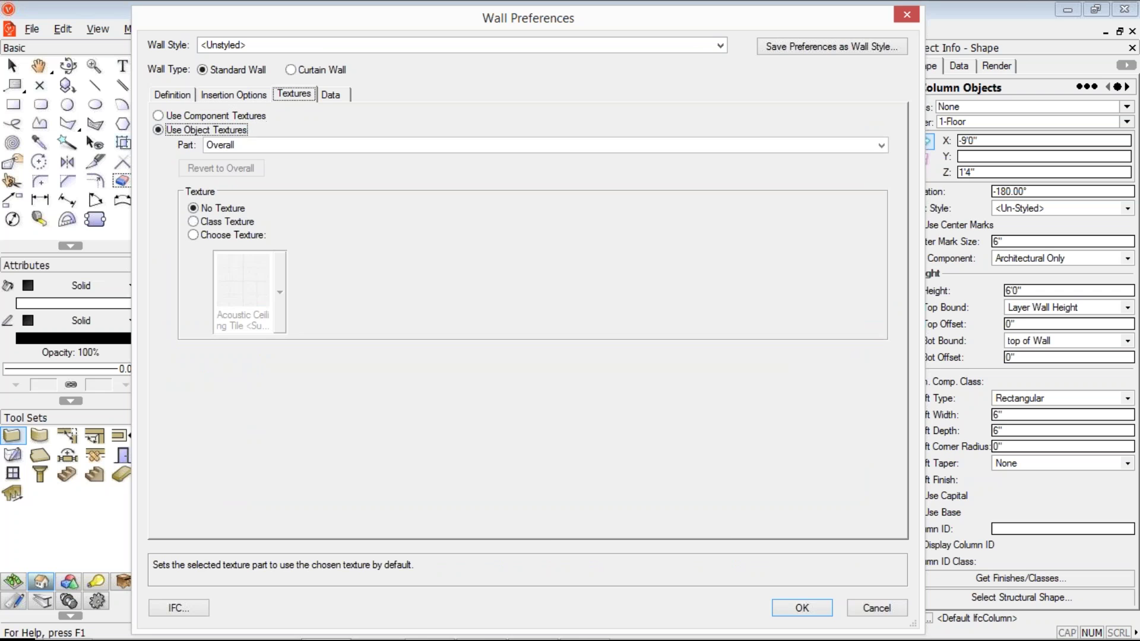
pyautogui.click(226, 235)
pyautogui.click(249, 292)
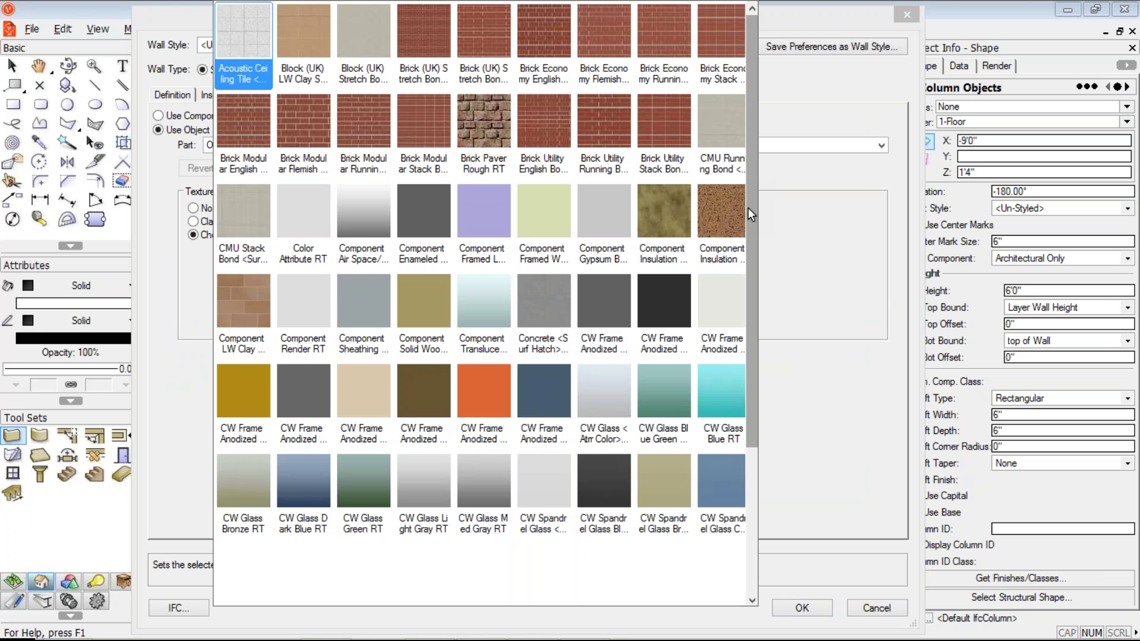
pyautogui.moveTo(748, 207); pyautogui.dragTo(750, 245)
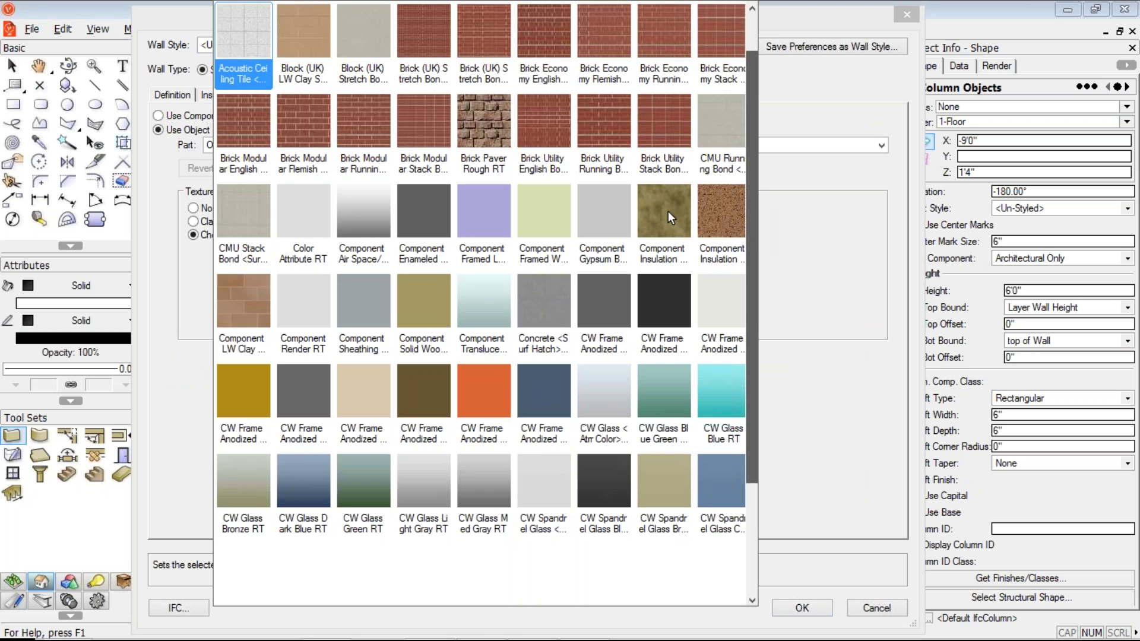
pyautogui.click(664, 210)
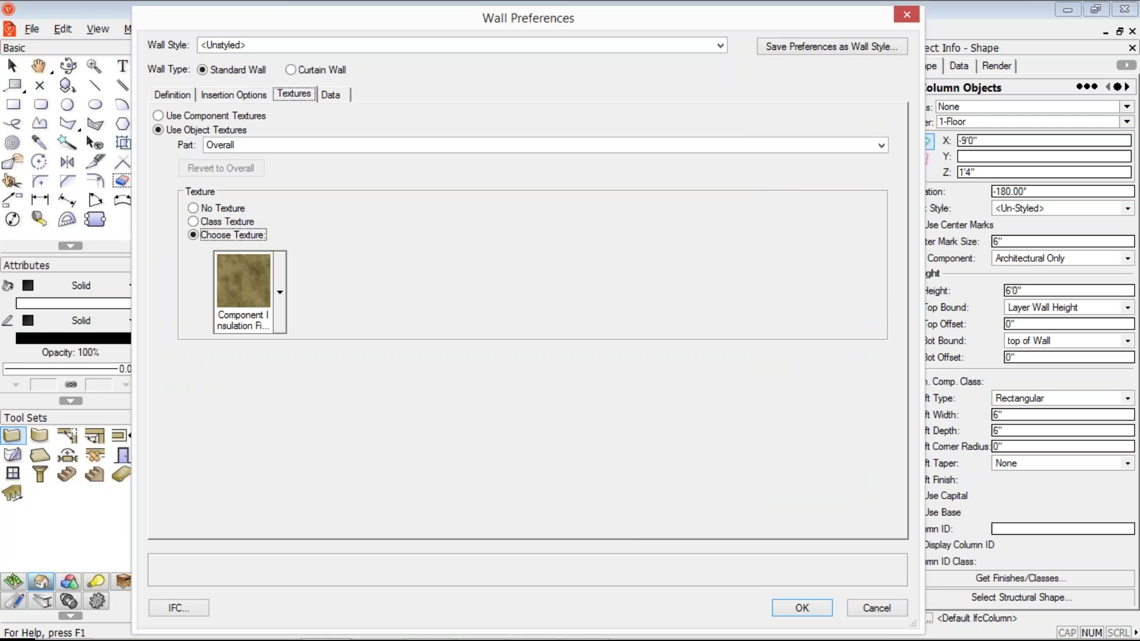
# Step: Save the wall preferences as a wall style named "screen wall" and accept them
pyautogui.click(331, 96)
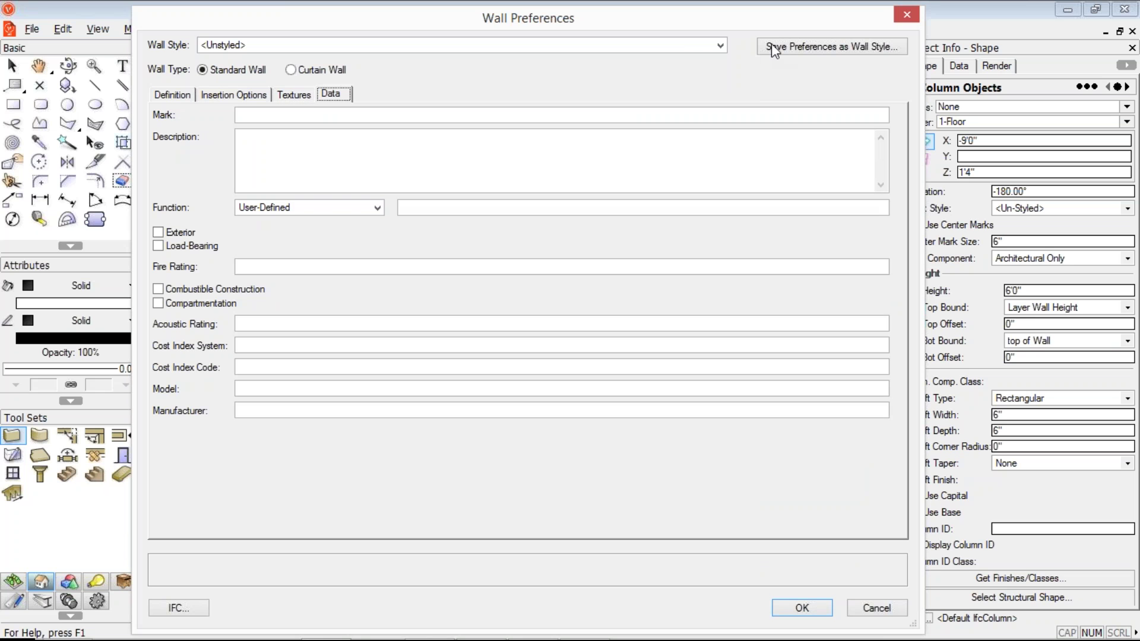
pyautogui.click(771, 46)
pyautogui.write('sc')
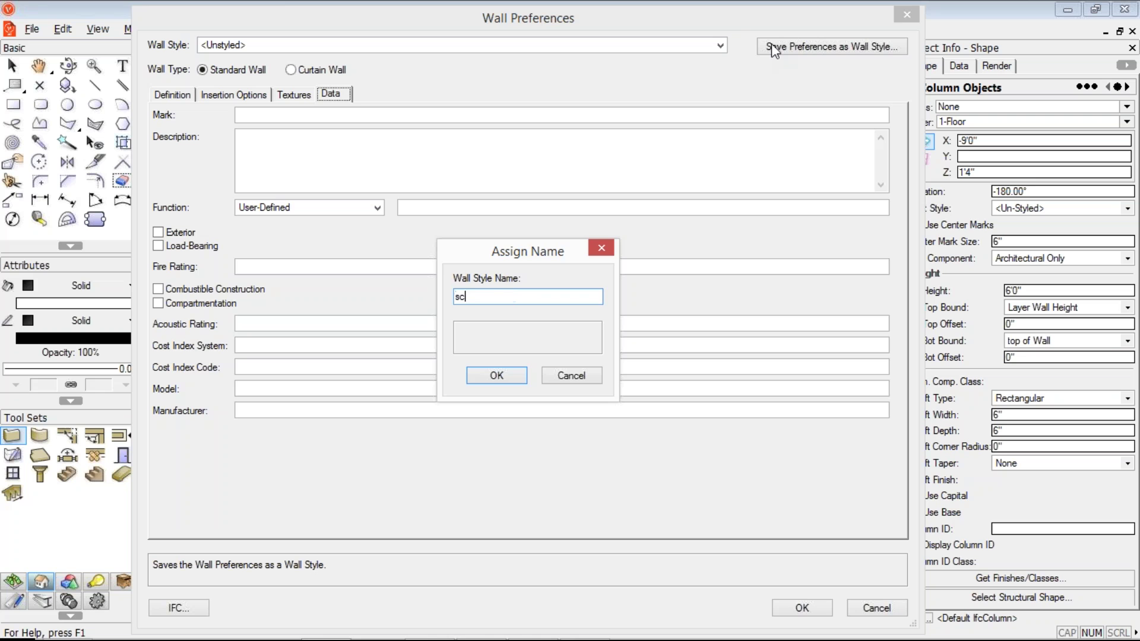
pyautogui.write('reen wall')
pyautogui.press('Return')
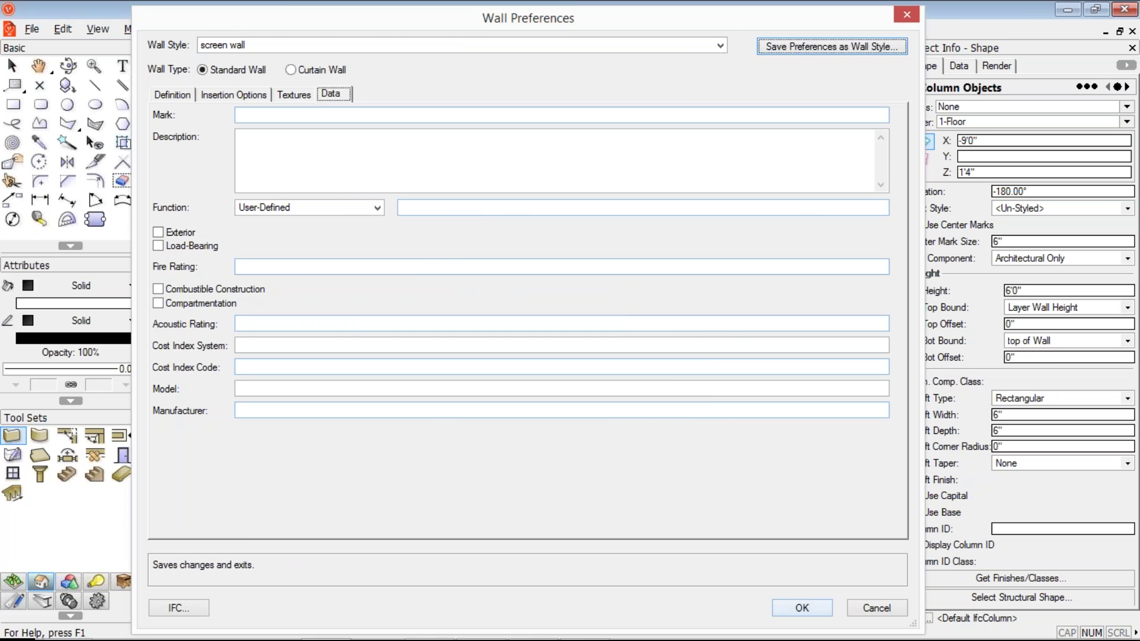
pyautogui.click(802, 608)
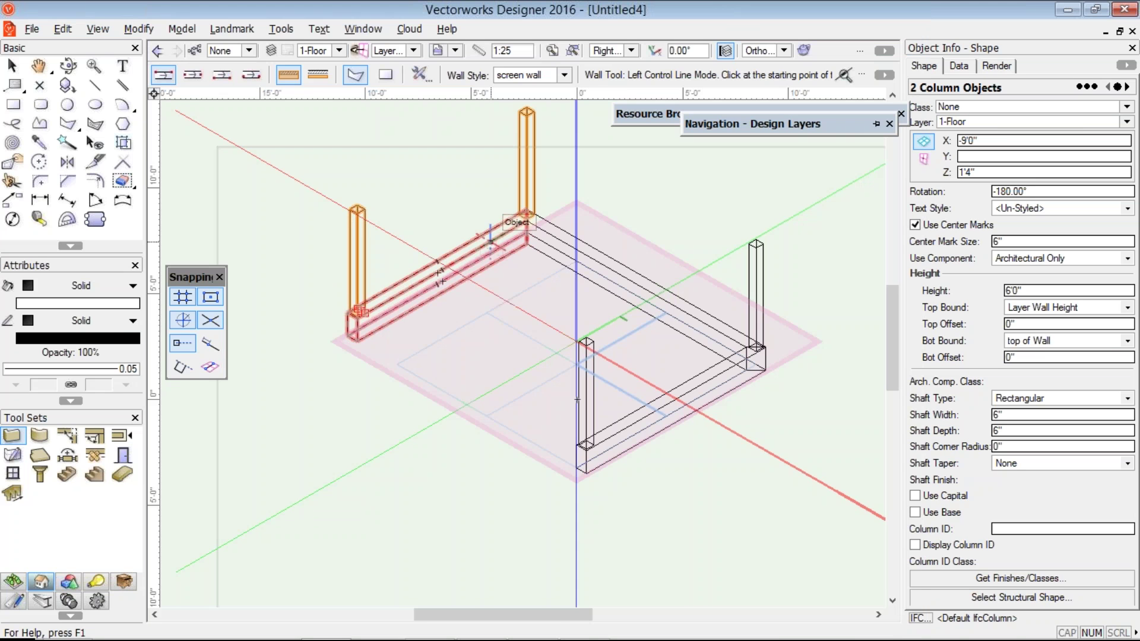
# Step: Show the model in top/plan view and set the Wall tool to center control line mode
pyautogui.hotkey('ctrl', '5')
pyautogui.press('u')
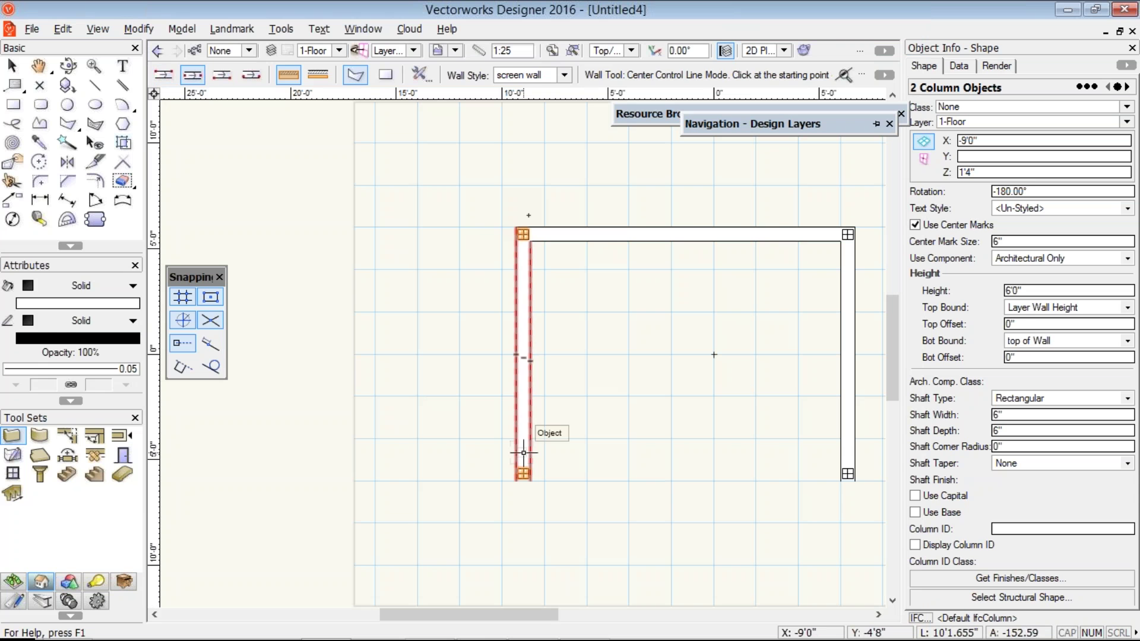
pyautogui.click(523, 469)
pyautogui.click(523, 227)
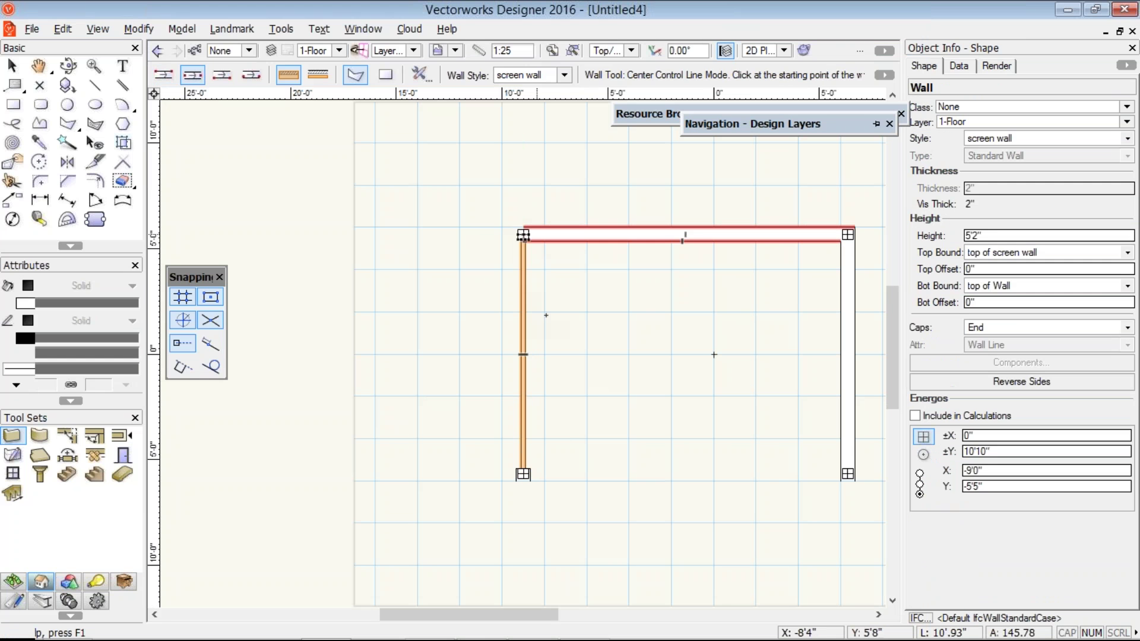
pyautogui.hotkey('ctrl', 'z')
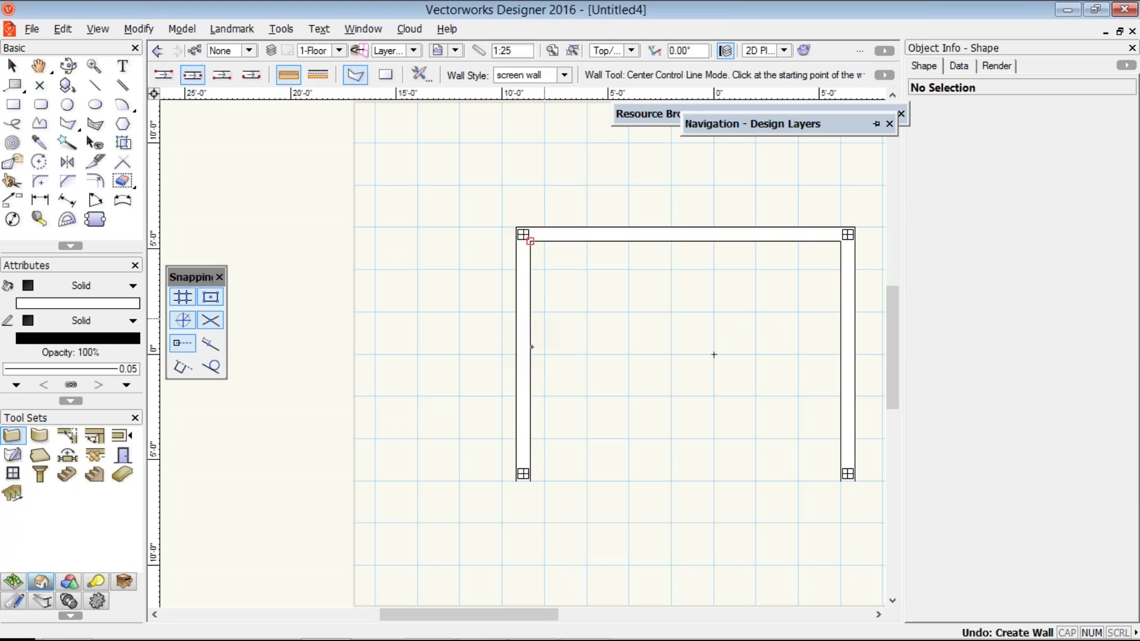
# Step: Turn off automatic joining of walls
pyautogui.press('x')
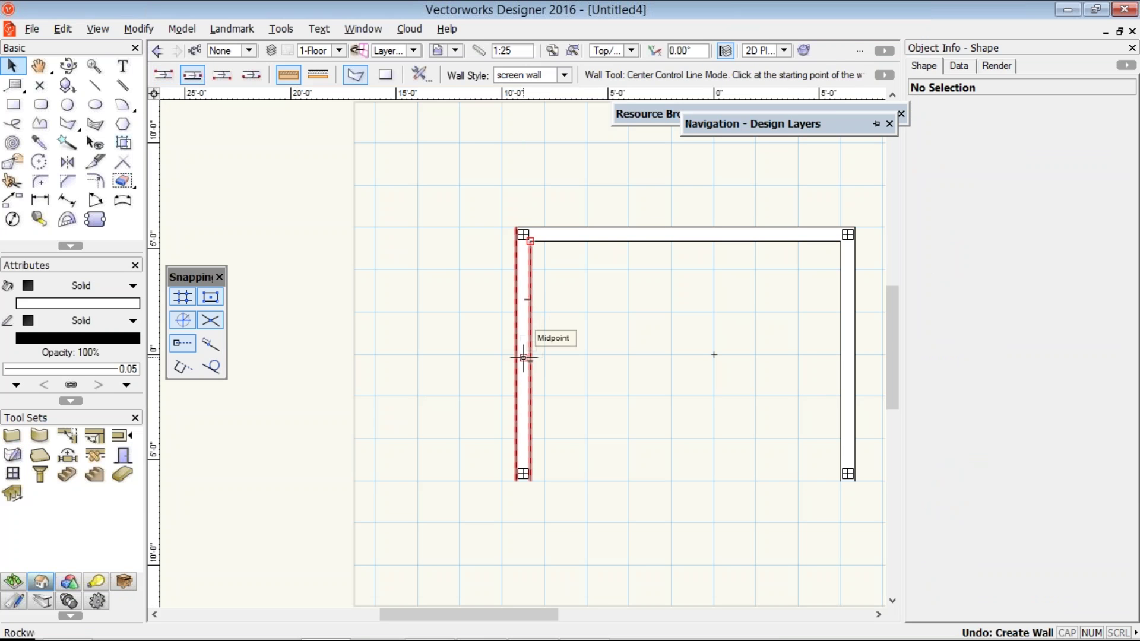
pyautogui.press('x')
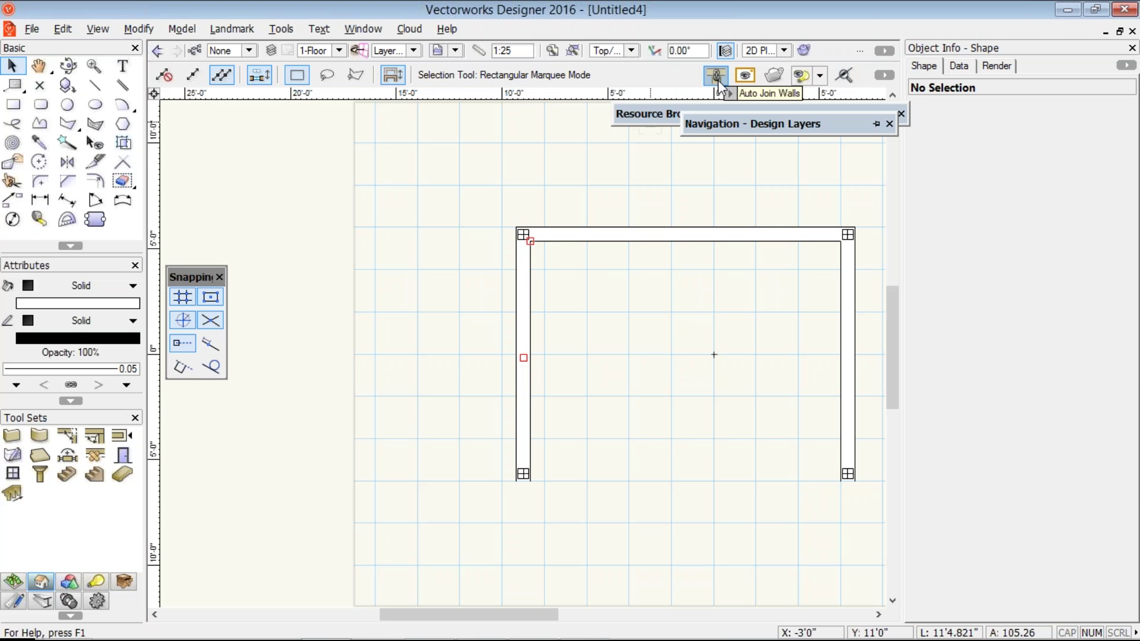
pyautogui.click(654, 118)
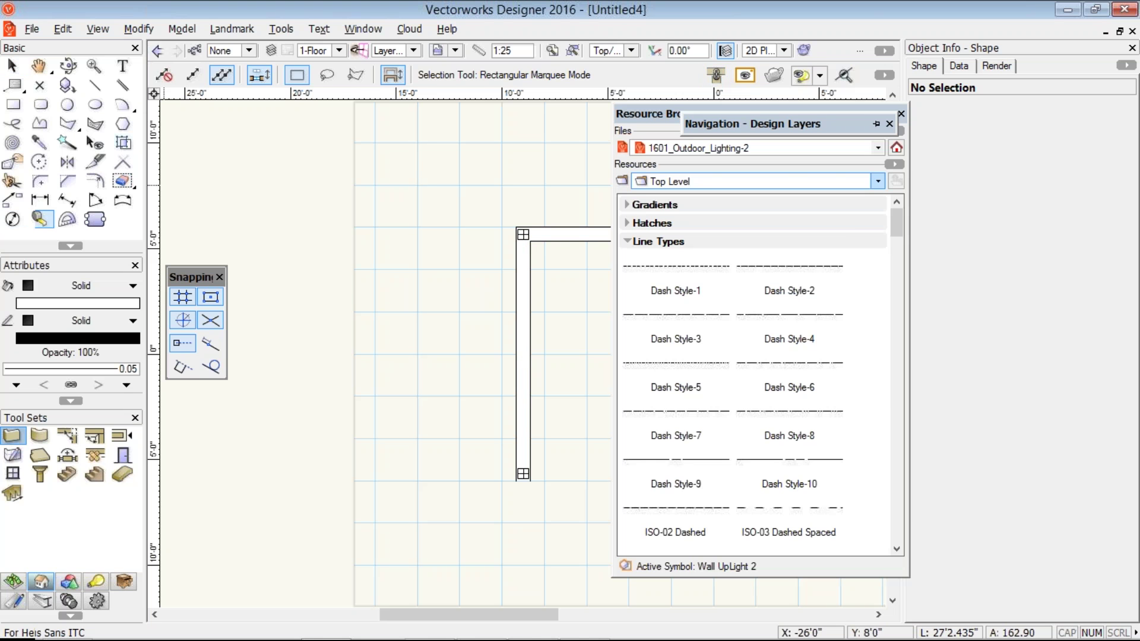
# Step: Draw center-line screen walls between the corner columns, 10'10" along the plan's left side and 14'10" along its upper side
pyautogui.press('9')
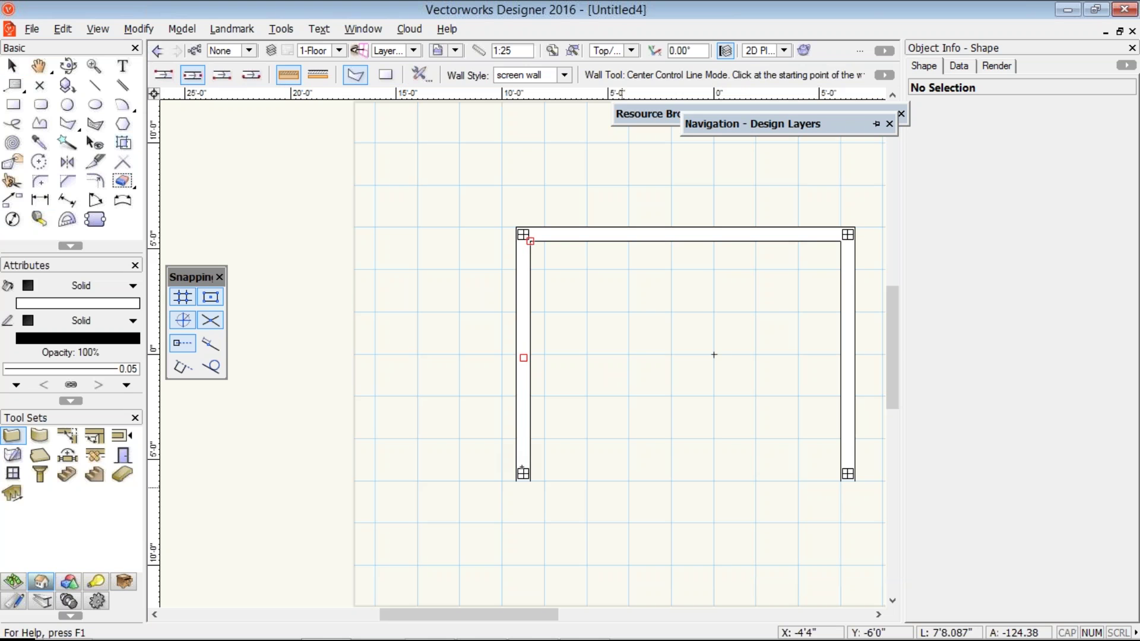
pyautogui.click(715, 354)
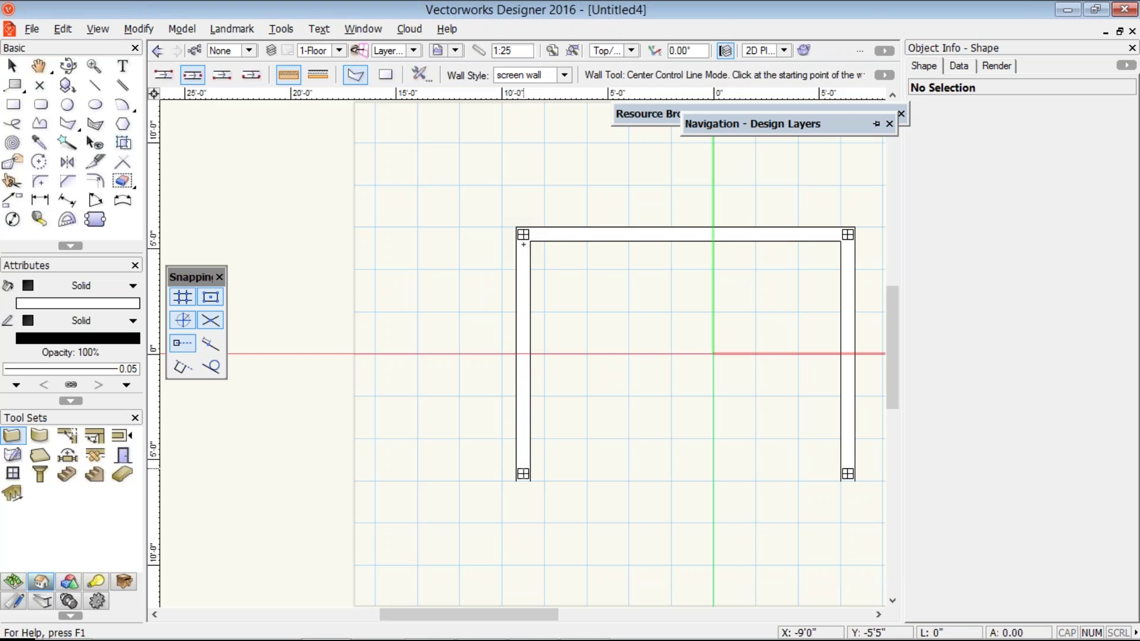
pyautogui.click(523, 238)
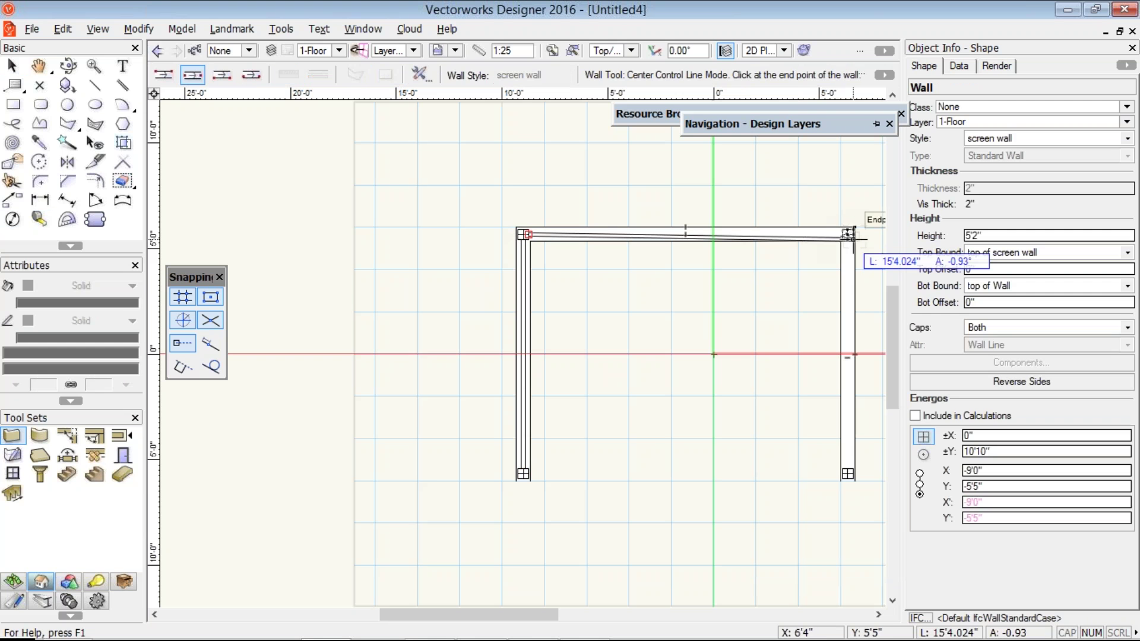
pyautogui.click(849, 233)
pyautogui.press('x')
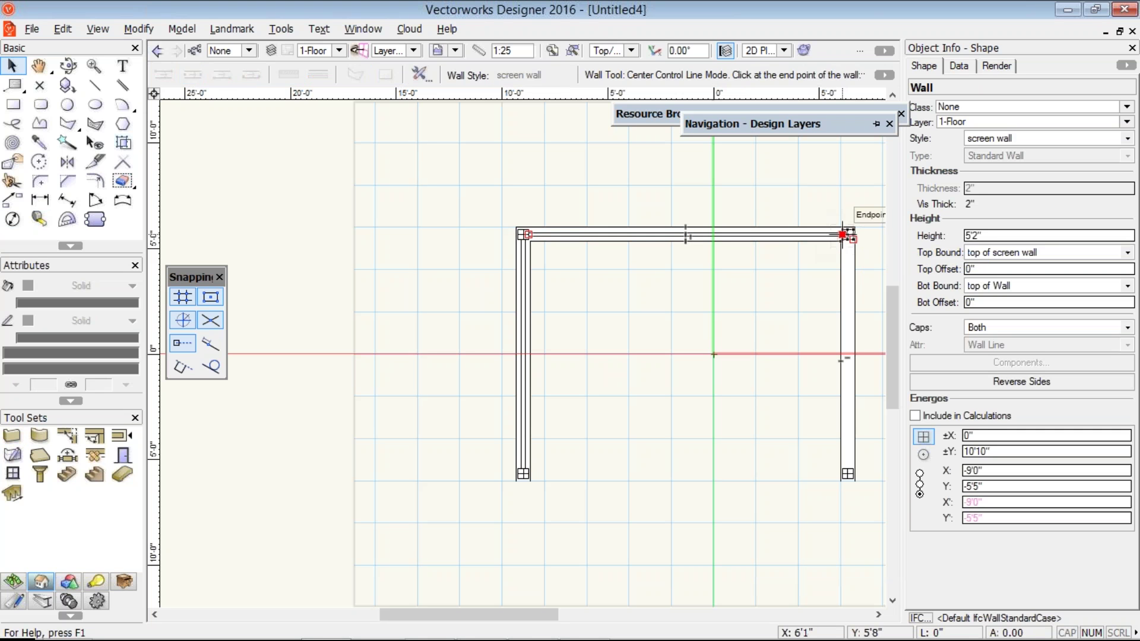
pyautogui.click(842, 234)
pyautogui.press('x')
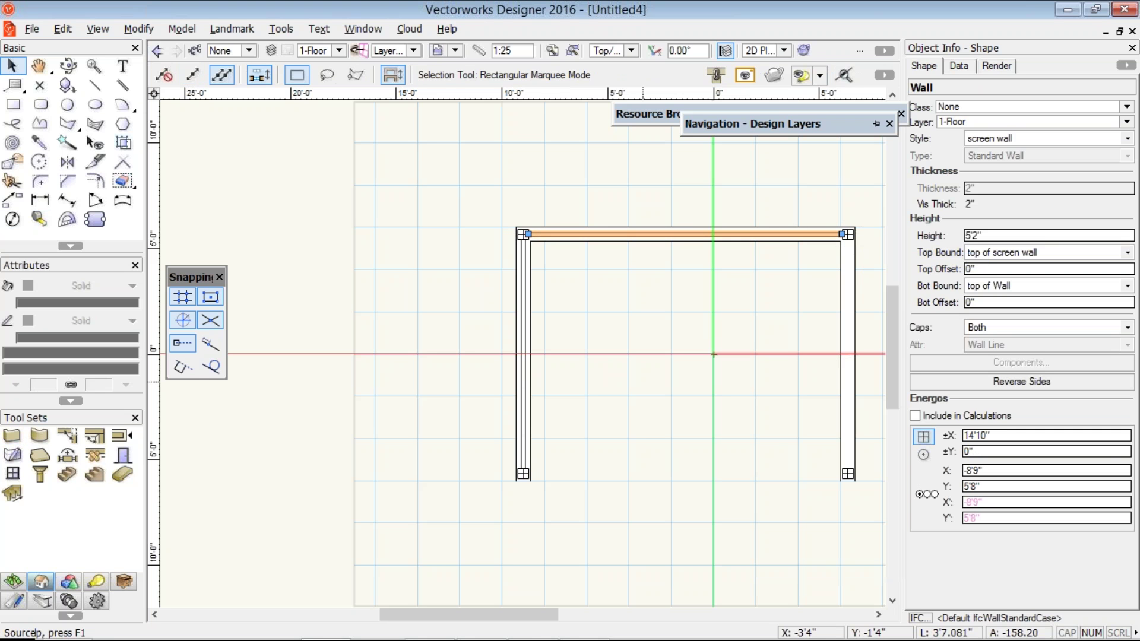
# Step: Mirror a duplicate of the left screen wall onto the right side of the plan
pyautogui.click(523, 336)
pyautogui.click(68, 162)
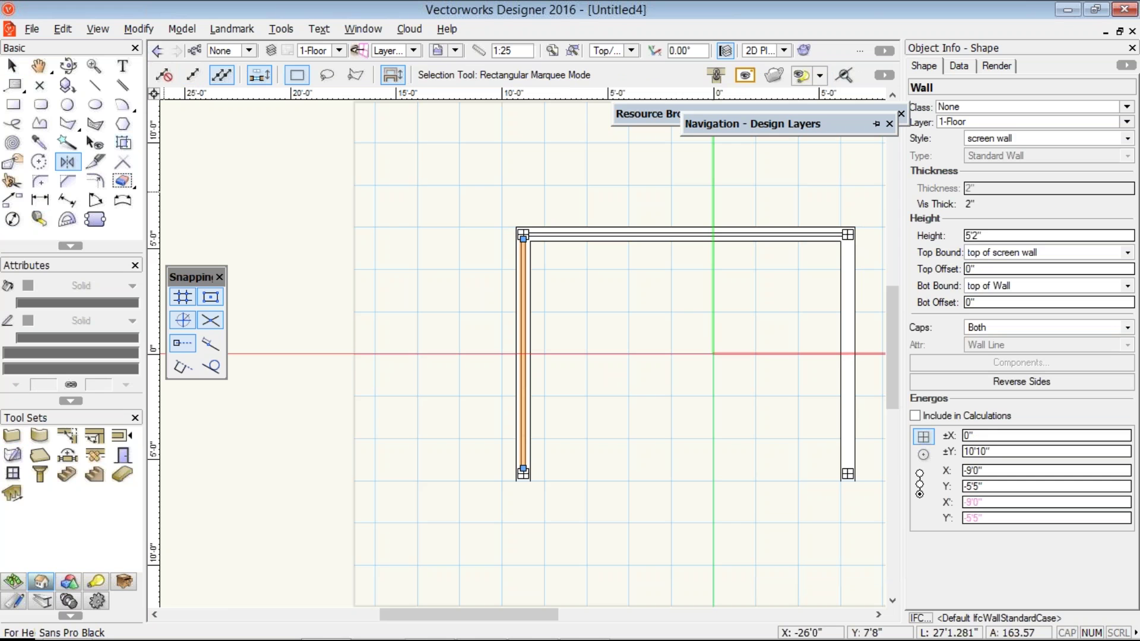
pyautogui.click(685, 164)
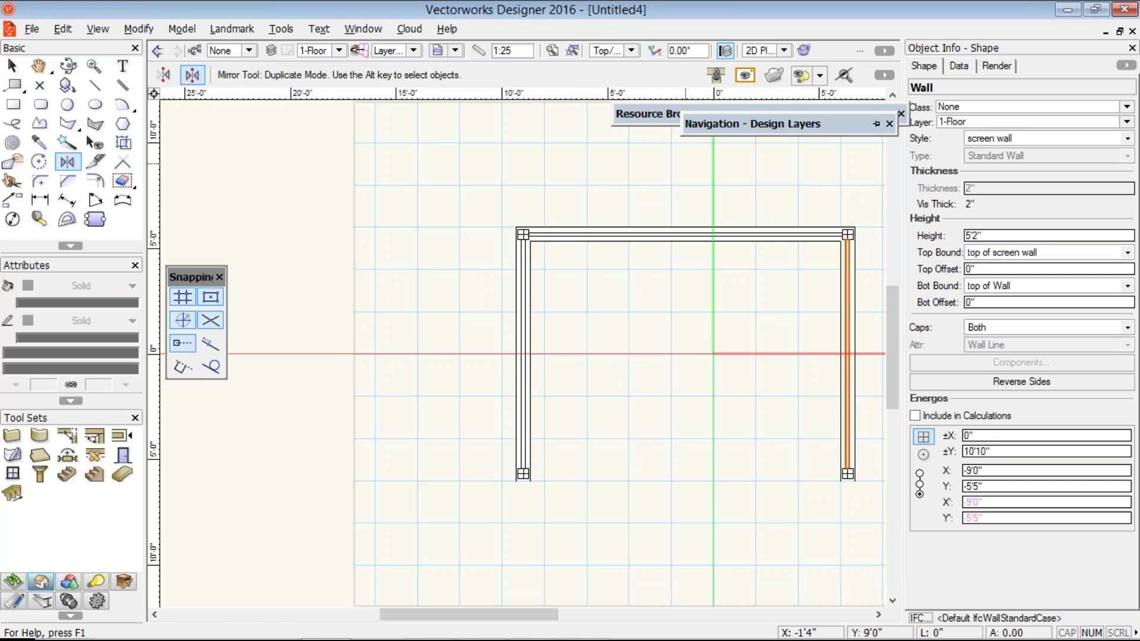
# Step: Inspect the new screen walls in right isometric view with shaded OpenGL rendering
pyautogui.hotkey('ctrl', '3')
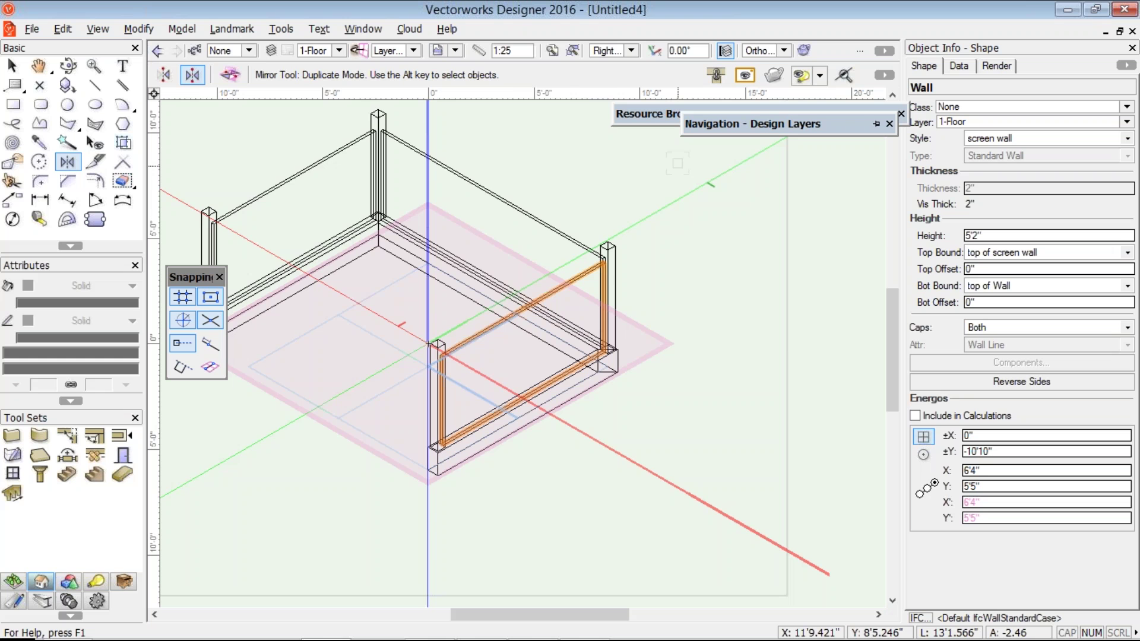
pyautogui.press('F5')
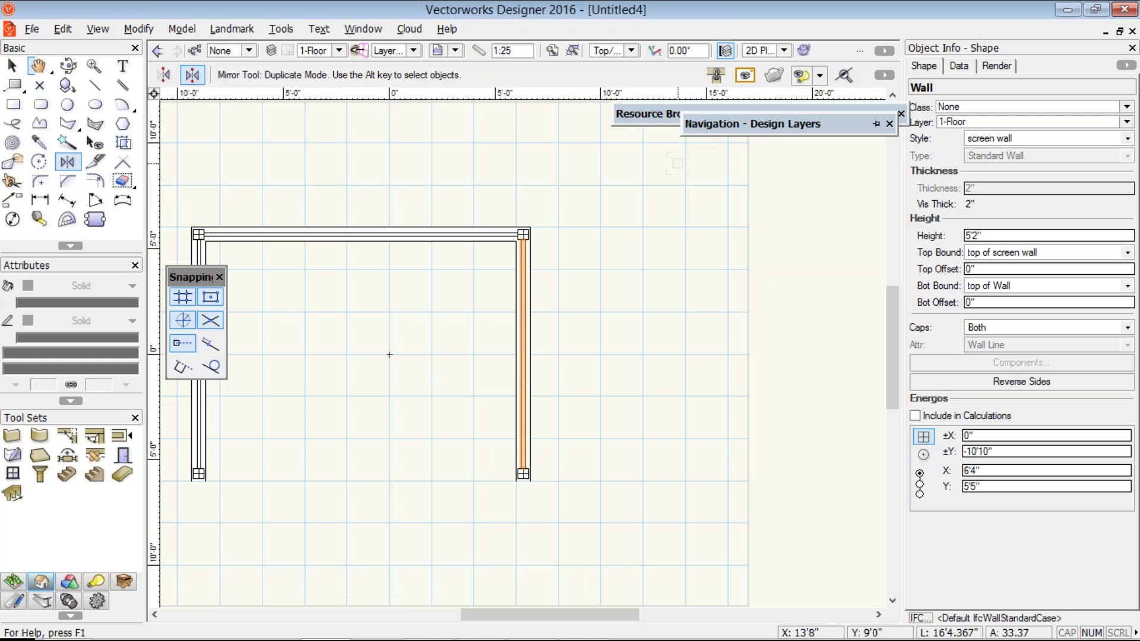
pyautogui.press('space')
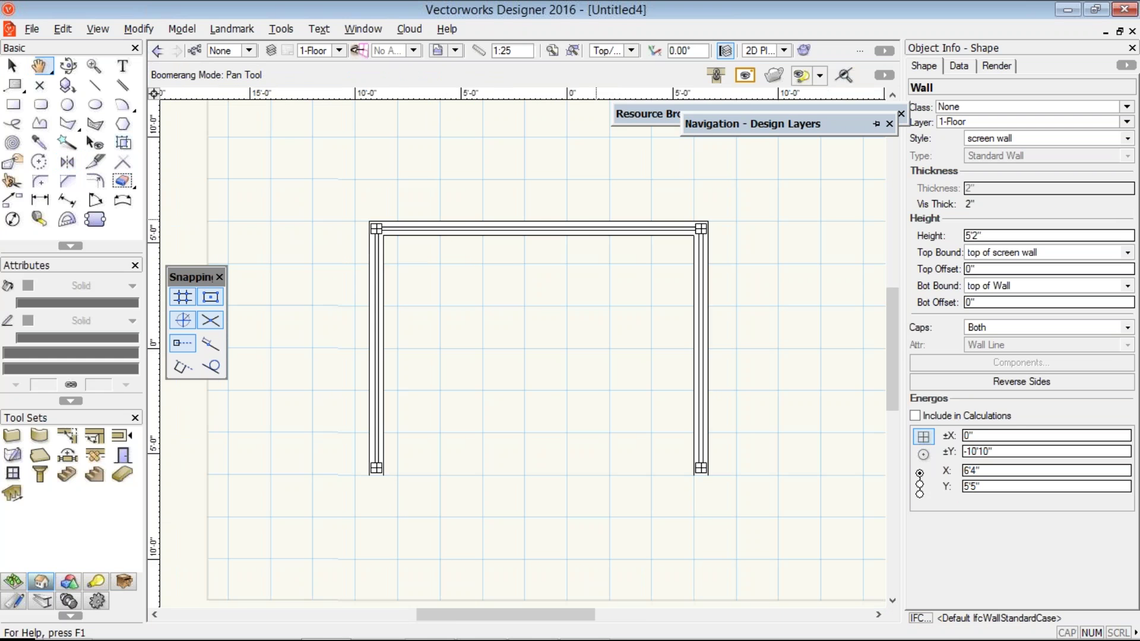
pyautogui.hotkey('ctrl', '3')
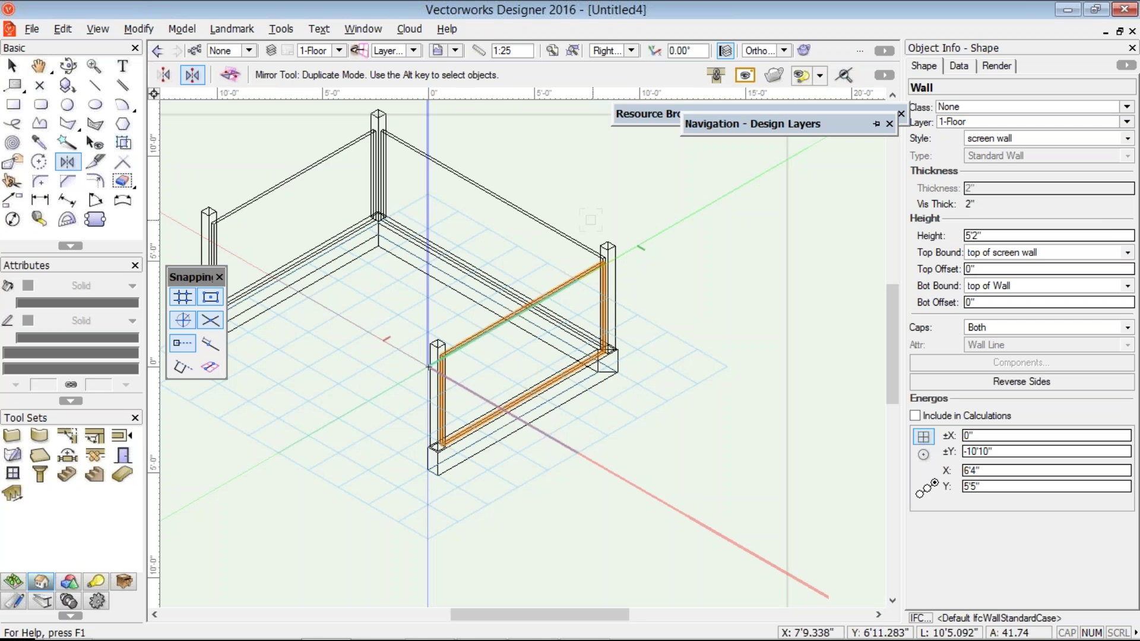
pyautogui.hotkey('ctrl', 'shift', 'g')
pyautogui.press('x')
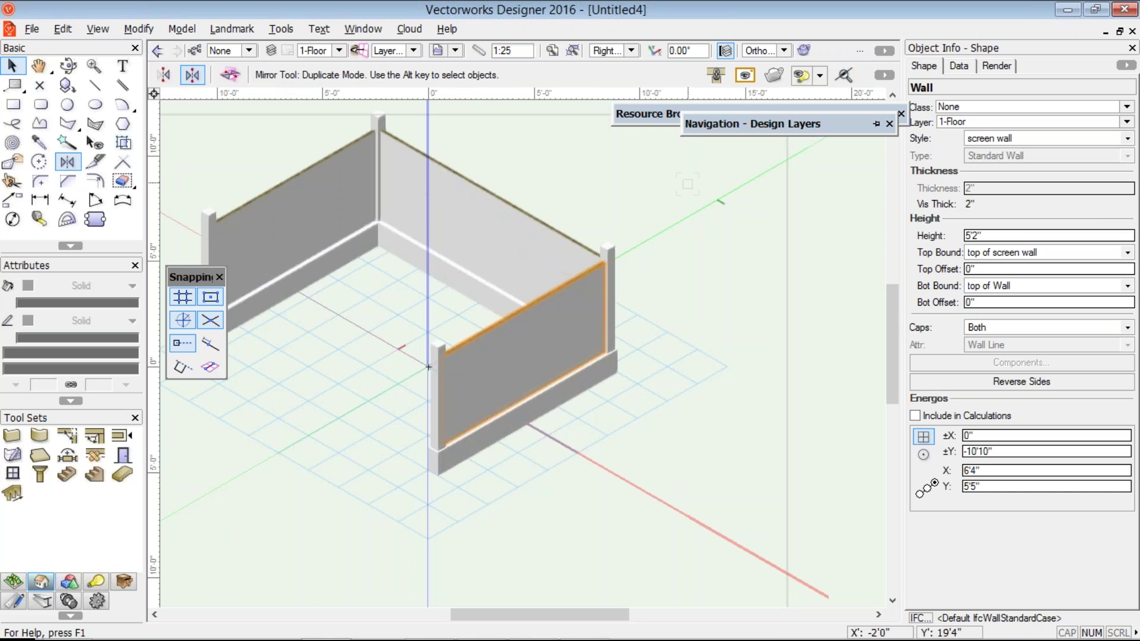
pyautogui.press('x')
# Step: Apply the Component Insulation Fibre RT texture to the left face of the mirrored screen wall, keeping texturing by object
pyautogui.moveTo(842, 132)
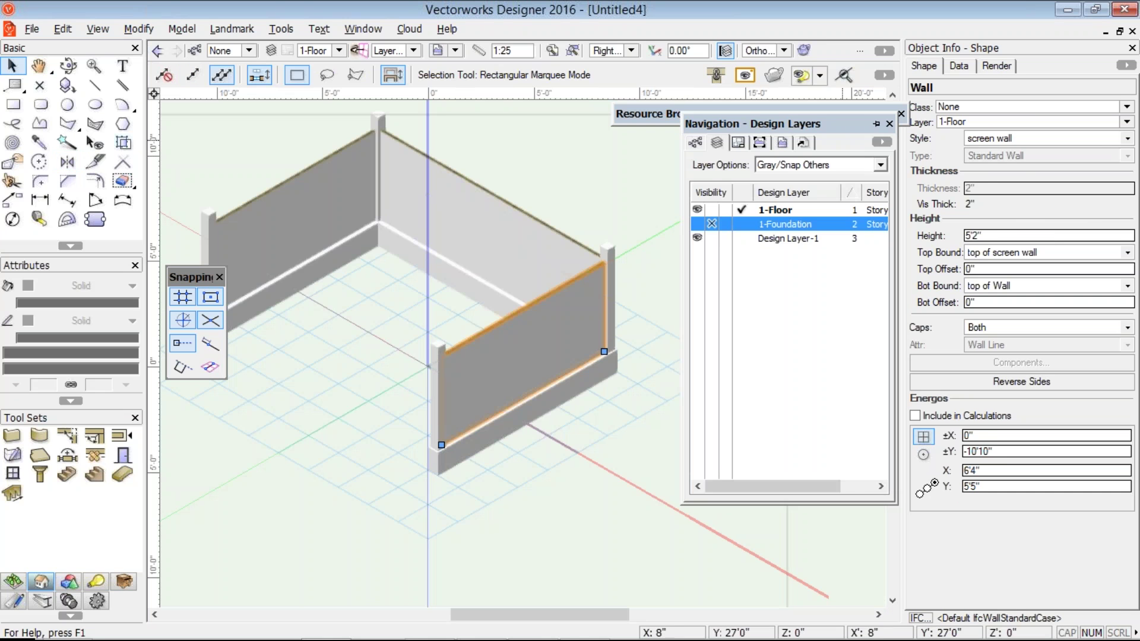
pyautogui.click(996, 65)
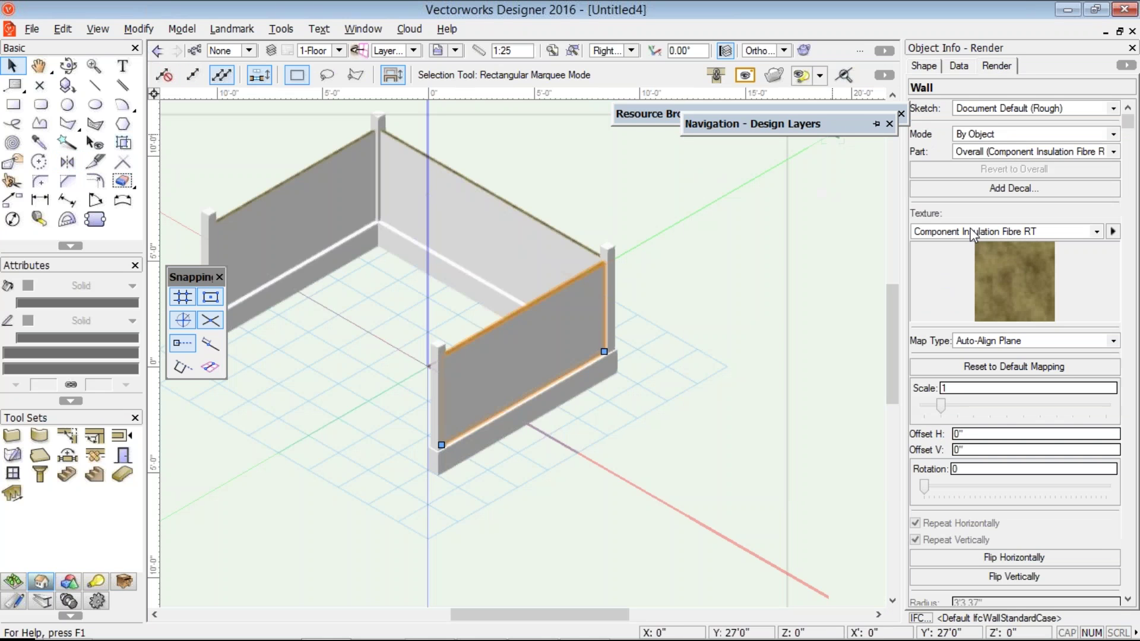
pyautogui.click(994, 135)
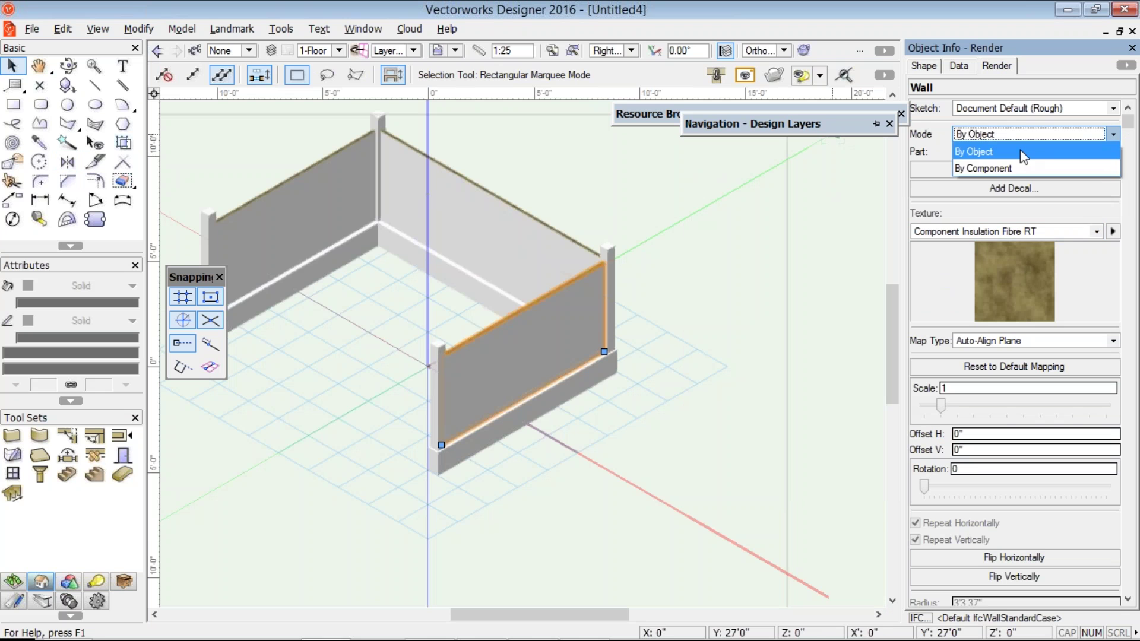
pyautogui.click(1020, 151)
pyautogui.click(1013, 152)
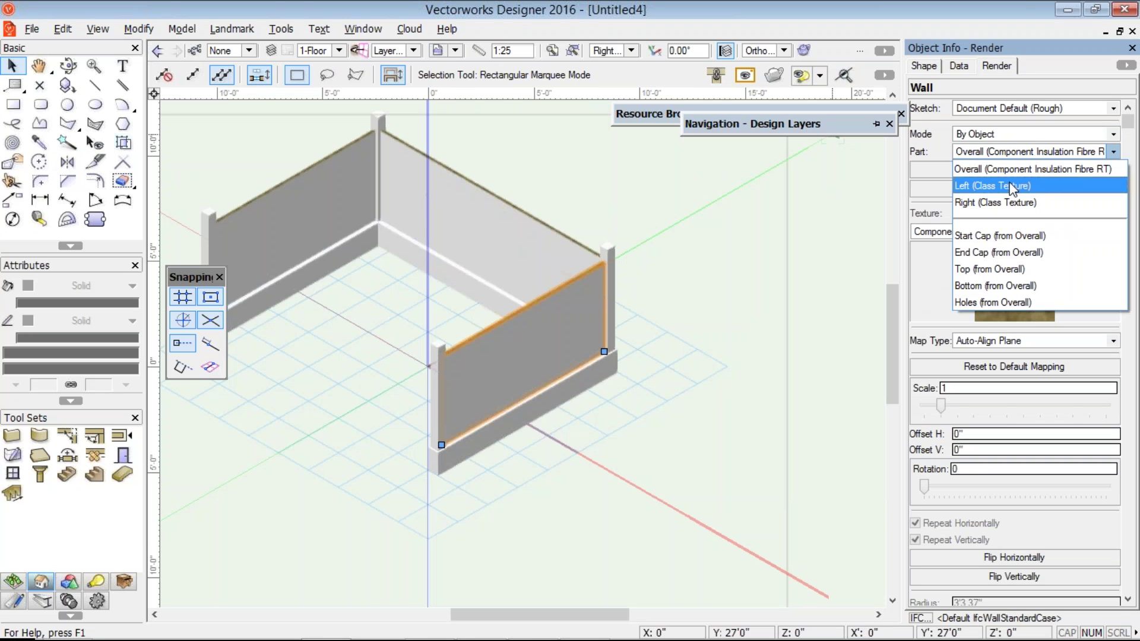
pyautogui.click(1011, 188)
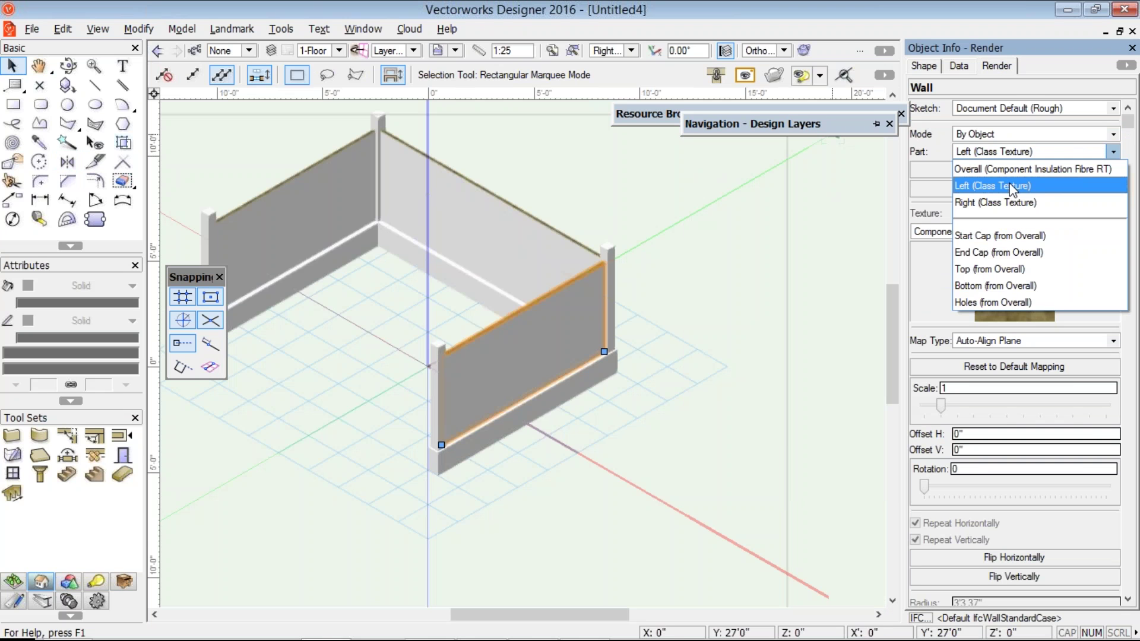
pyautogui.click(1011, 188)
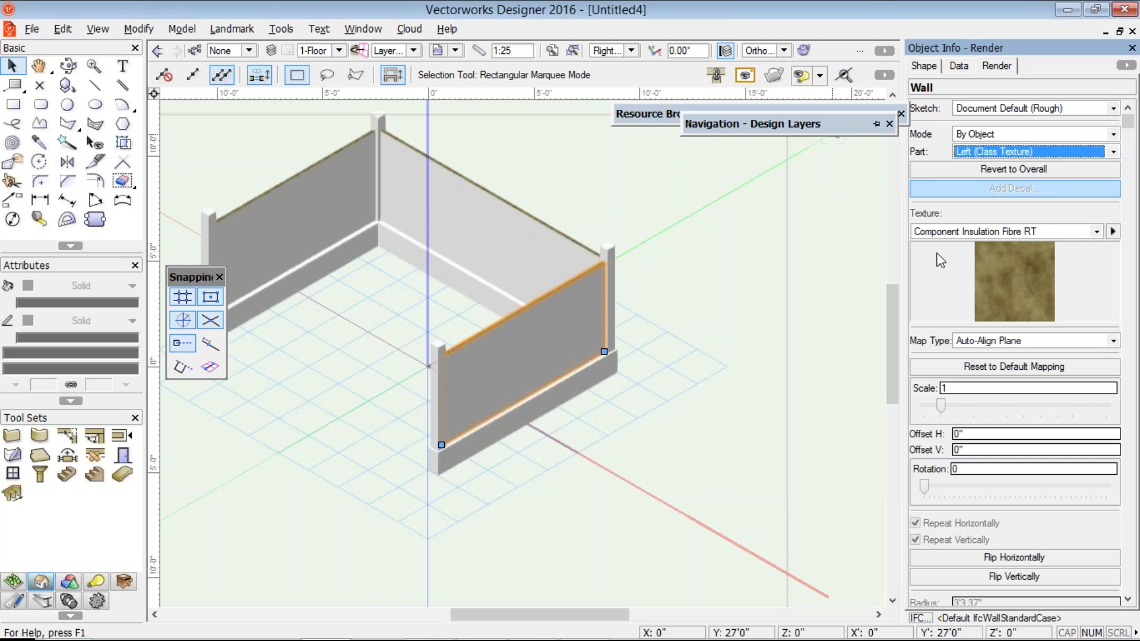
pyautogui.click(945, 231)
pyautogui.click(946, 45)
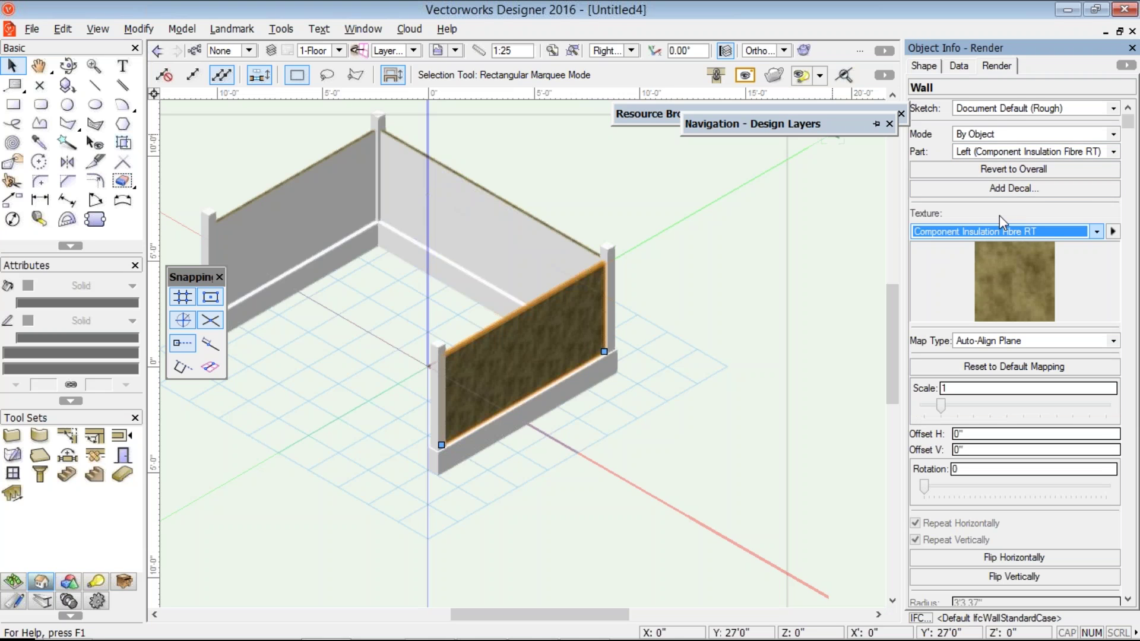
# Step: Apply the Component Insulation Fibre RT texture to the right face of the same screen wall
pyautogui.click(1005, 153)
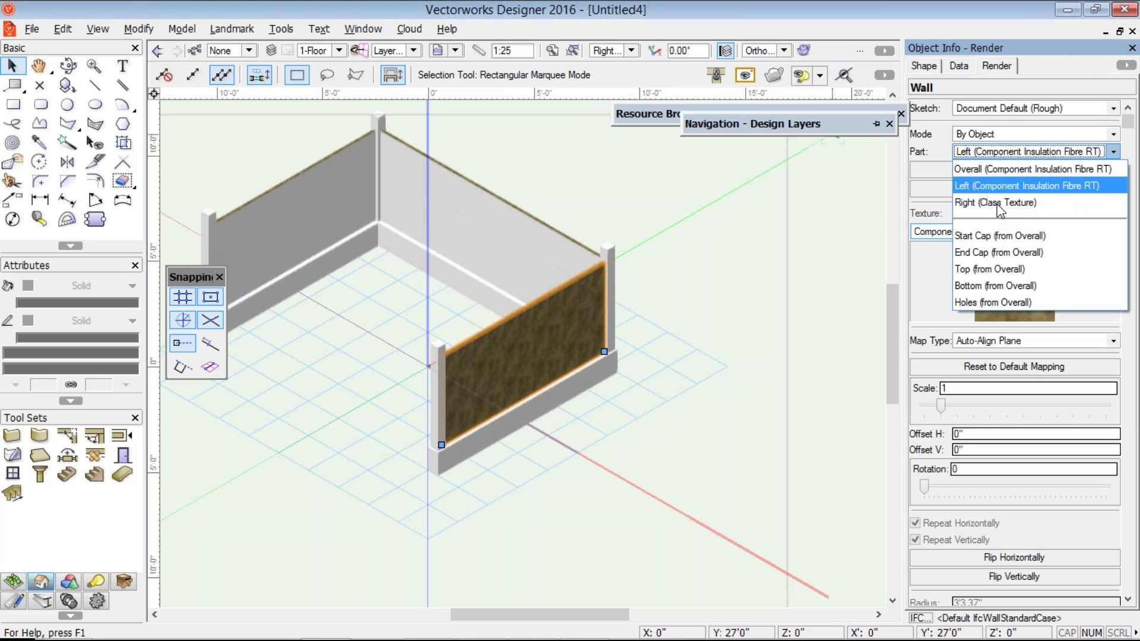
pyautogui.click(1001, 204)
pyautogui.click(984, 238)
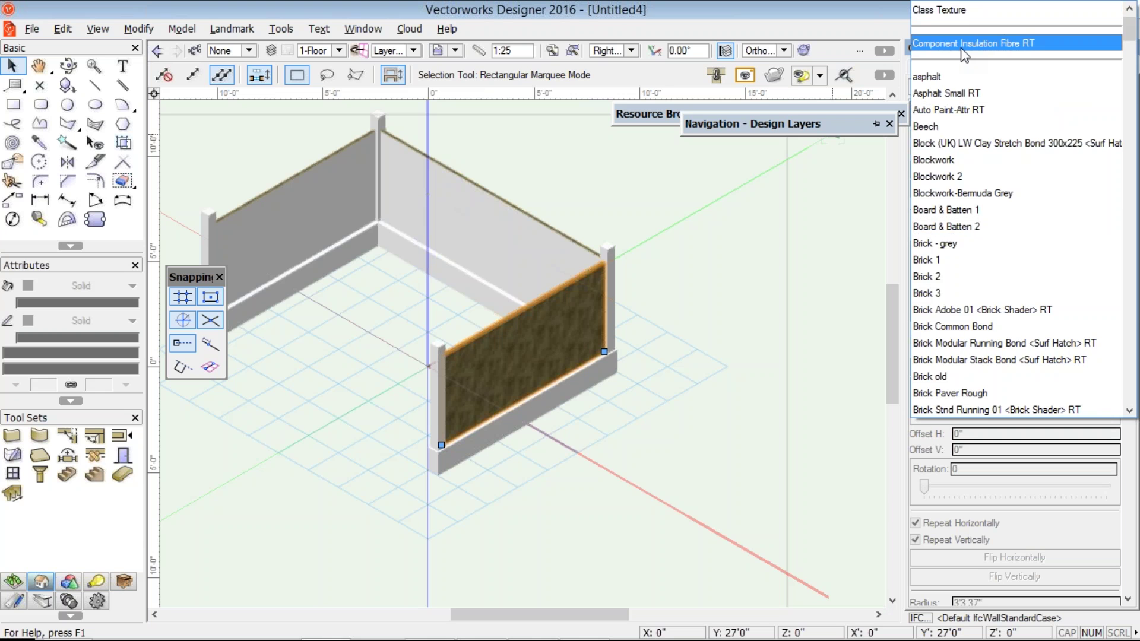
pyautogui.click(964, 43)
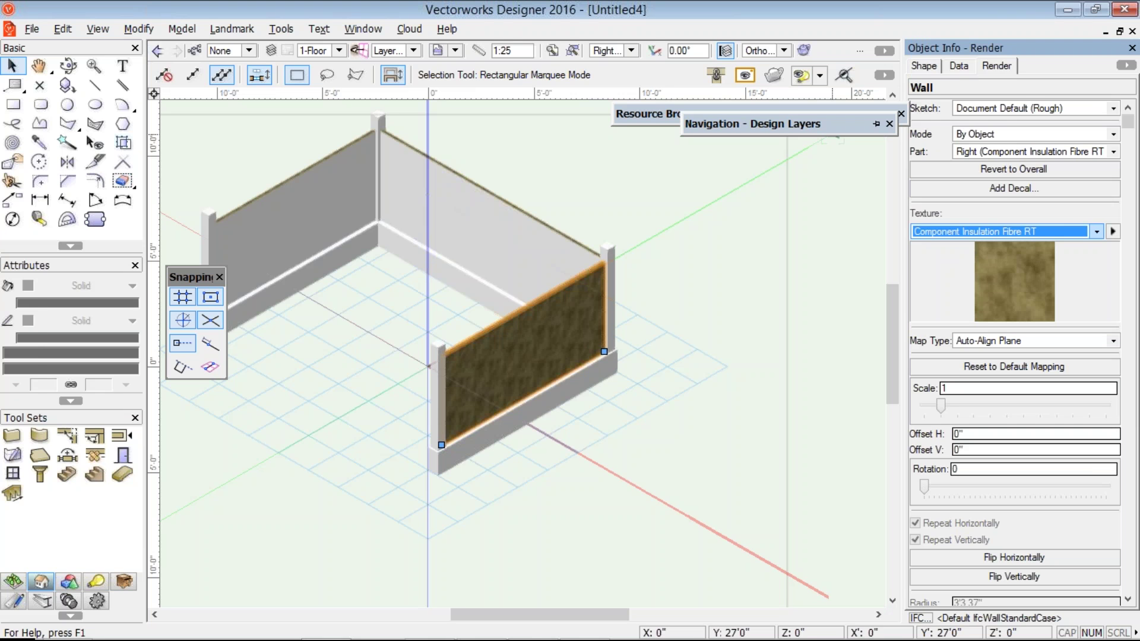
# Step: Select the other two screen walls and apply the Component Insulation Fibre RT texture to their right faces
pyautogui.click(404, 380)
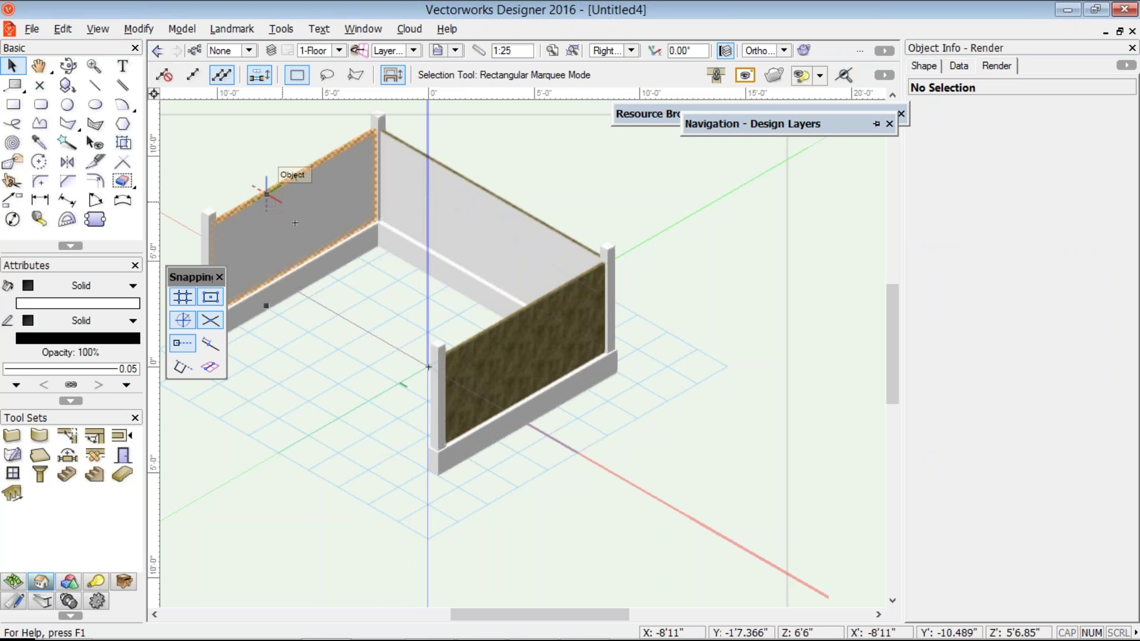
pyautogui.click(491, 240)
pyautogui.click(1045, 231)
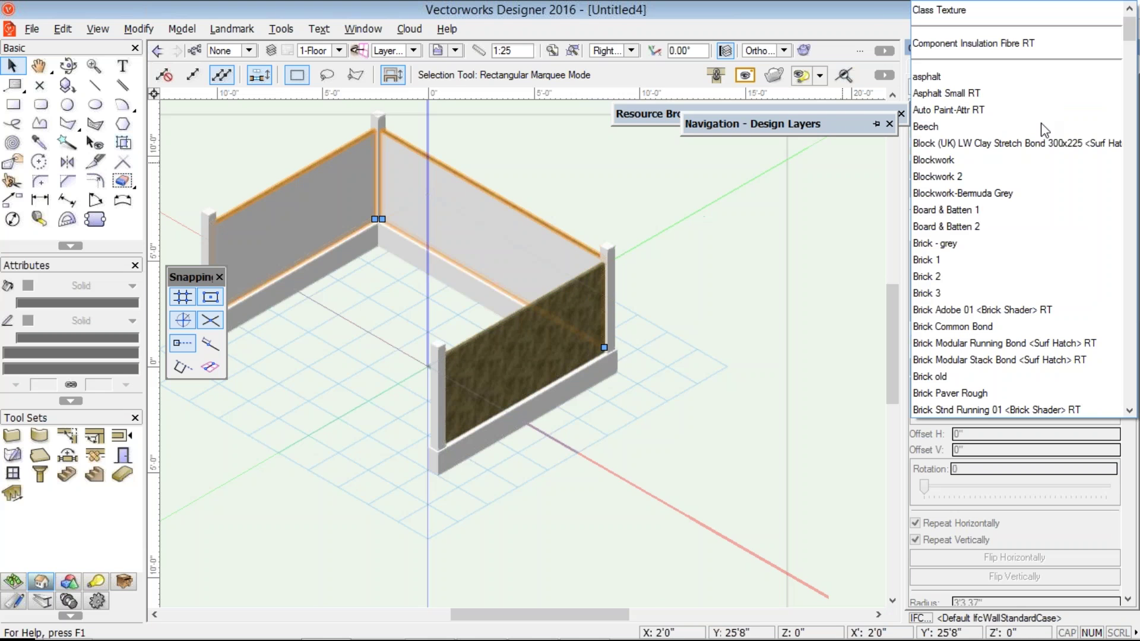
pyautogui.click(1004, 43)
# Step: Apply the Component Insulation Fibre RT texture to the left faces of the two selected screen walls
pyautogui.click(1007, 149)
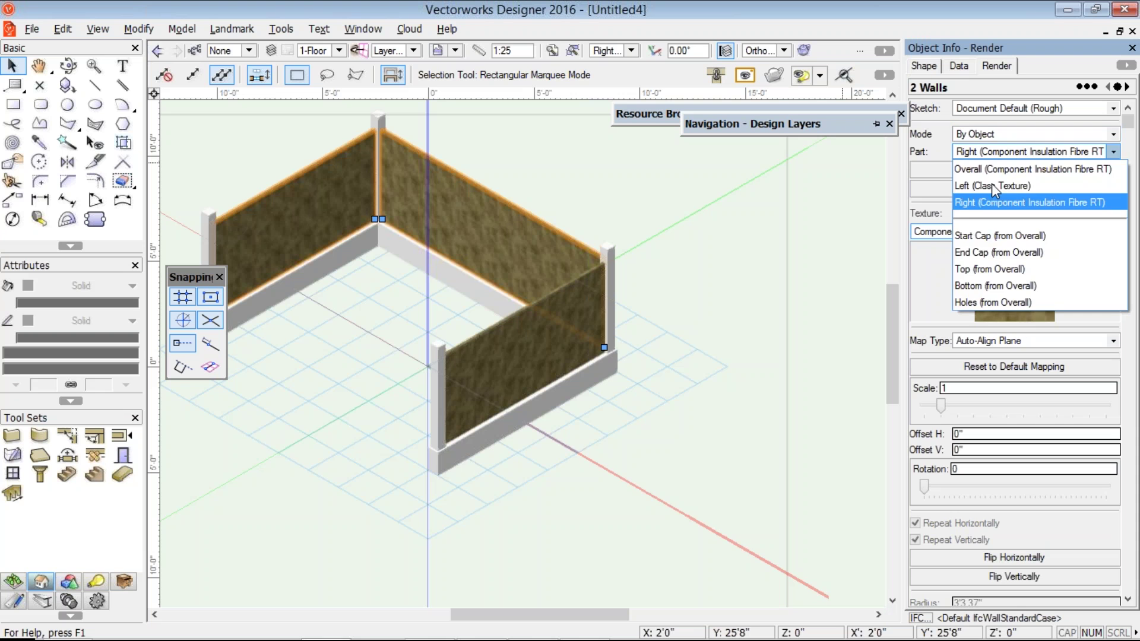
pyautogui.click(991, 185)
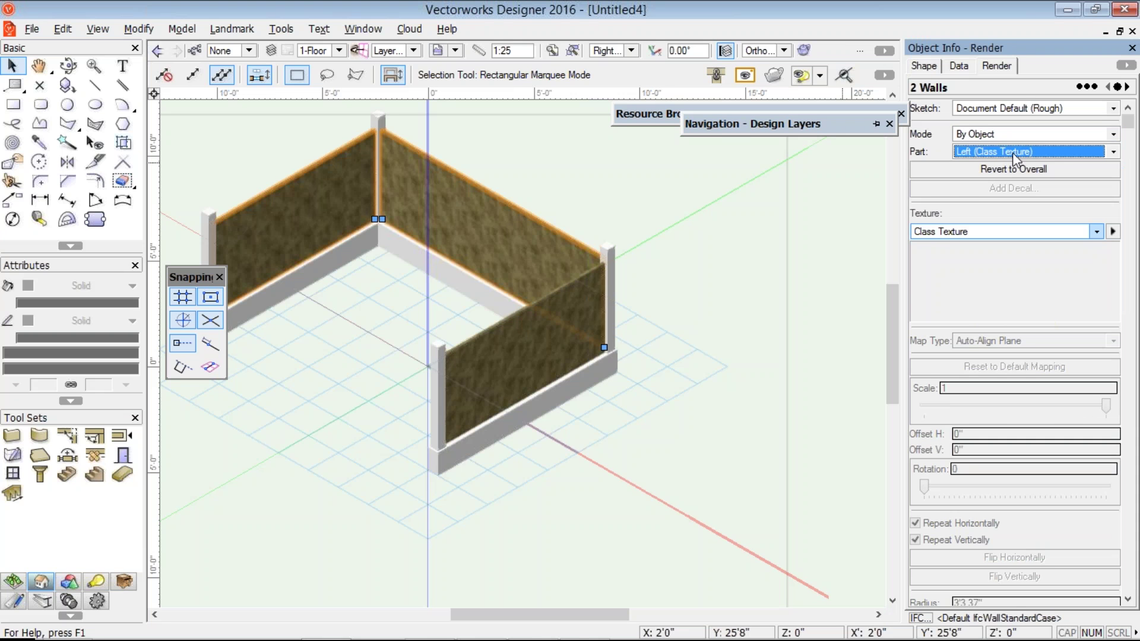
pyautogui.click(1013, 152)
pyautogui.click(1026, 204)
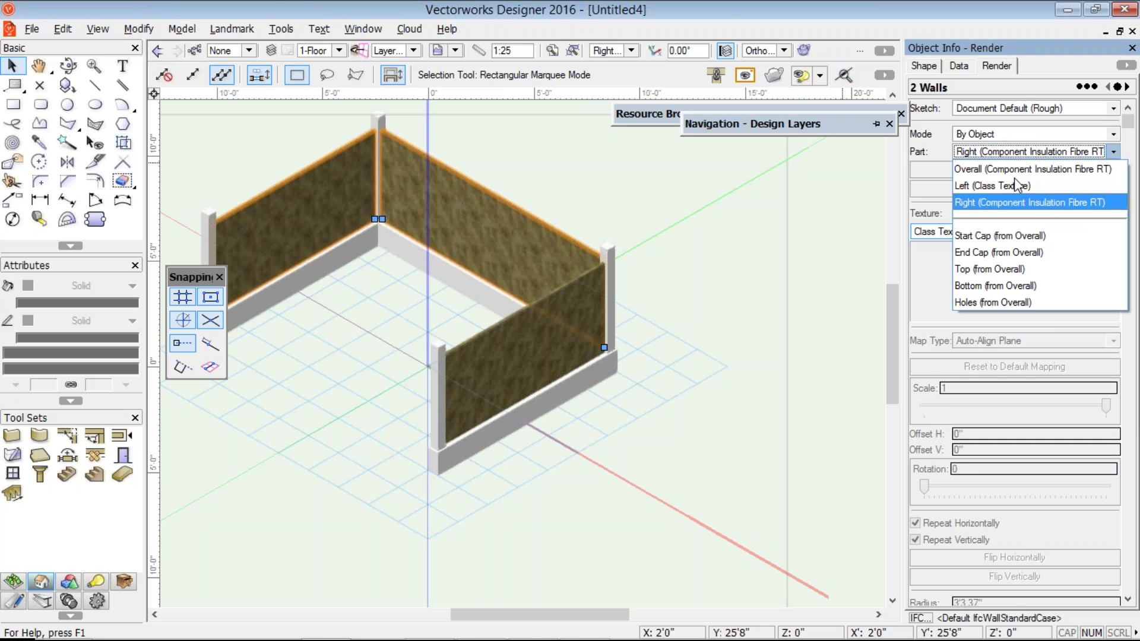
pyautogui.click(1014, 179)
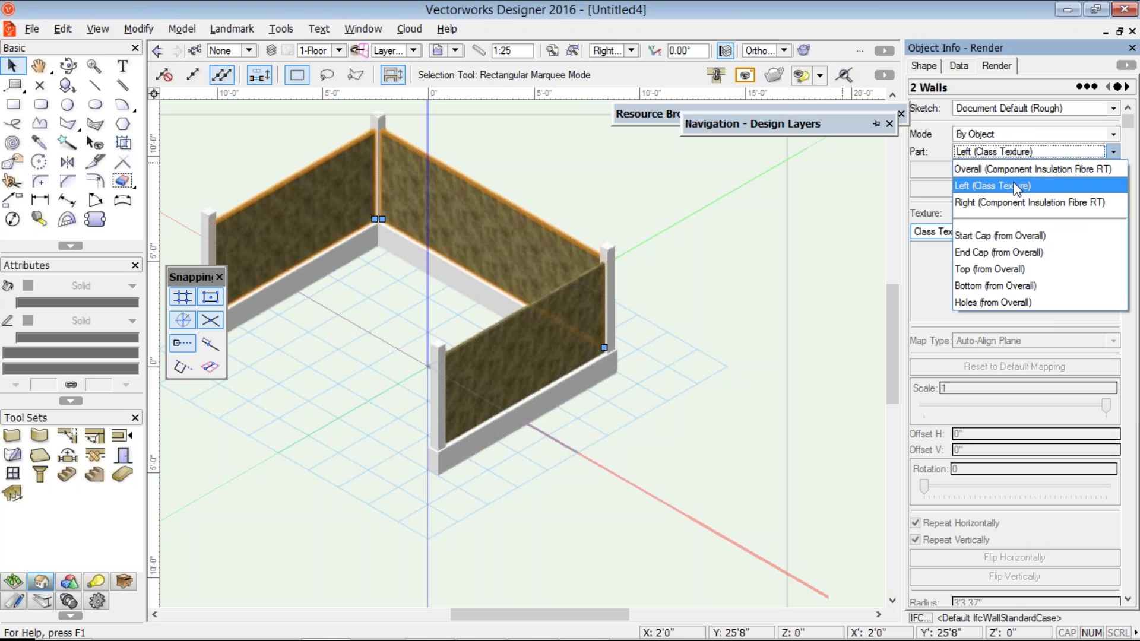
pyautogui.click(981, 231)
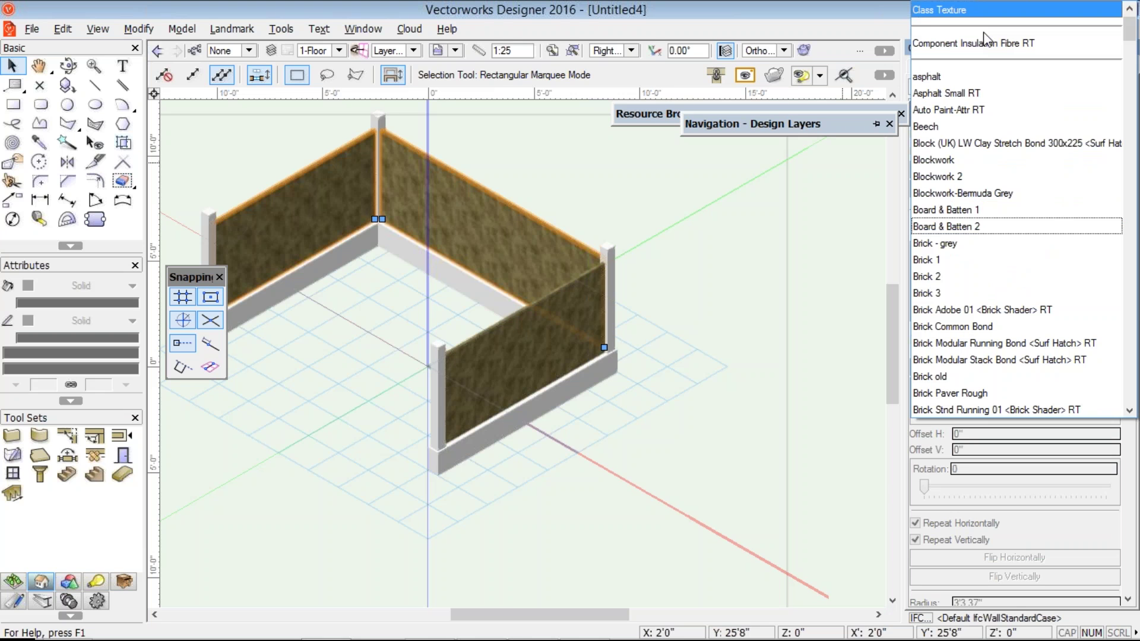
pyautogui.click(983, 43)
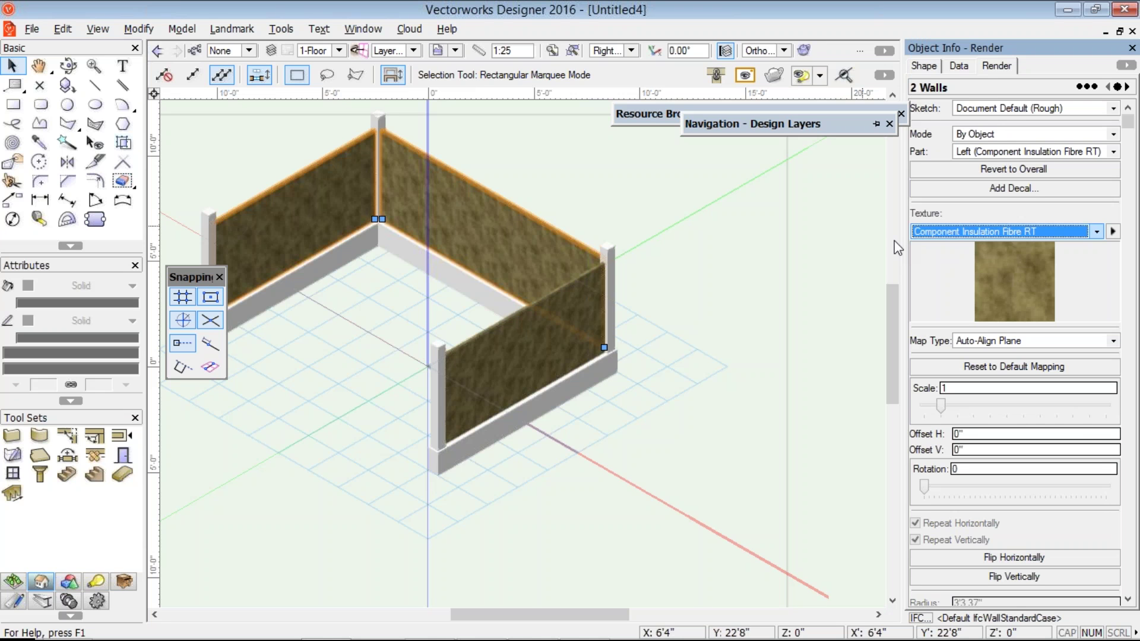
# Step: Edit the Component Insulation Fibre RT texture resource with a Plain transparency shader and open the transparency settings
pyautogui.click(1098, 232)
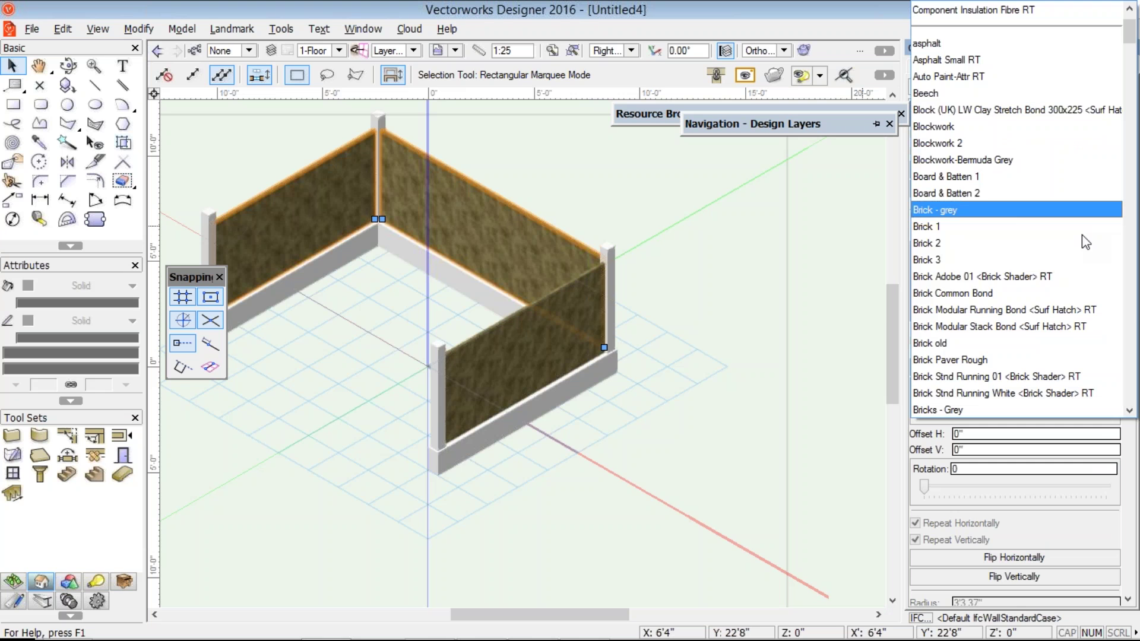
pyautogui.press('Escape')
pyautogui.click(1113, 233)
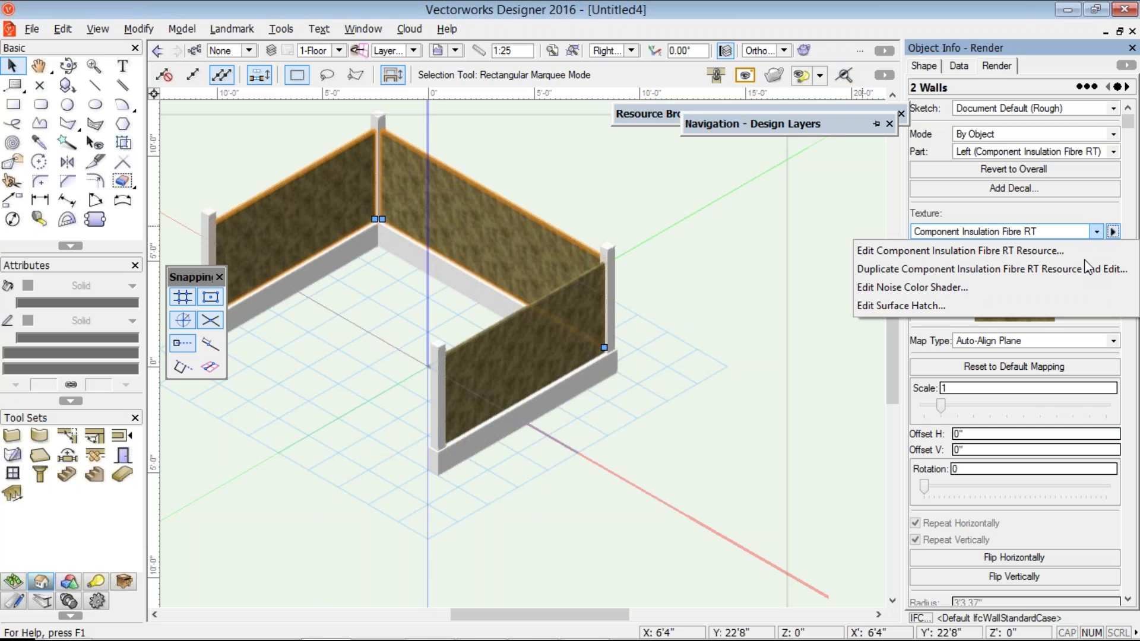
pyautogui.click(1057, 252)
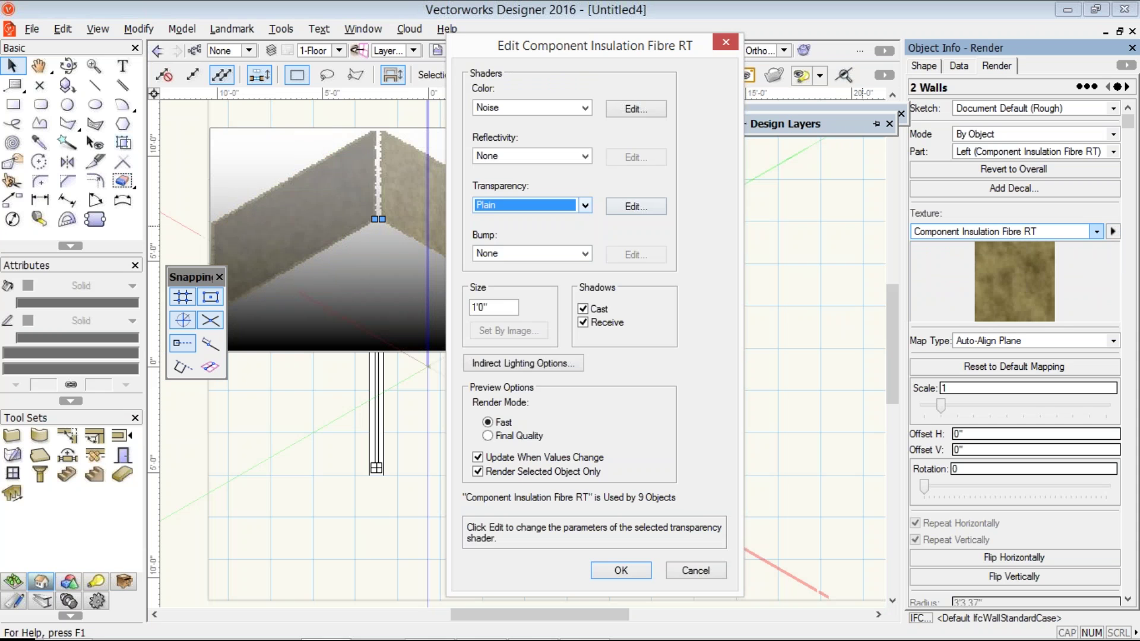
pyautogui.click(636, 206)
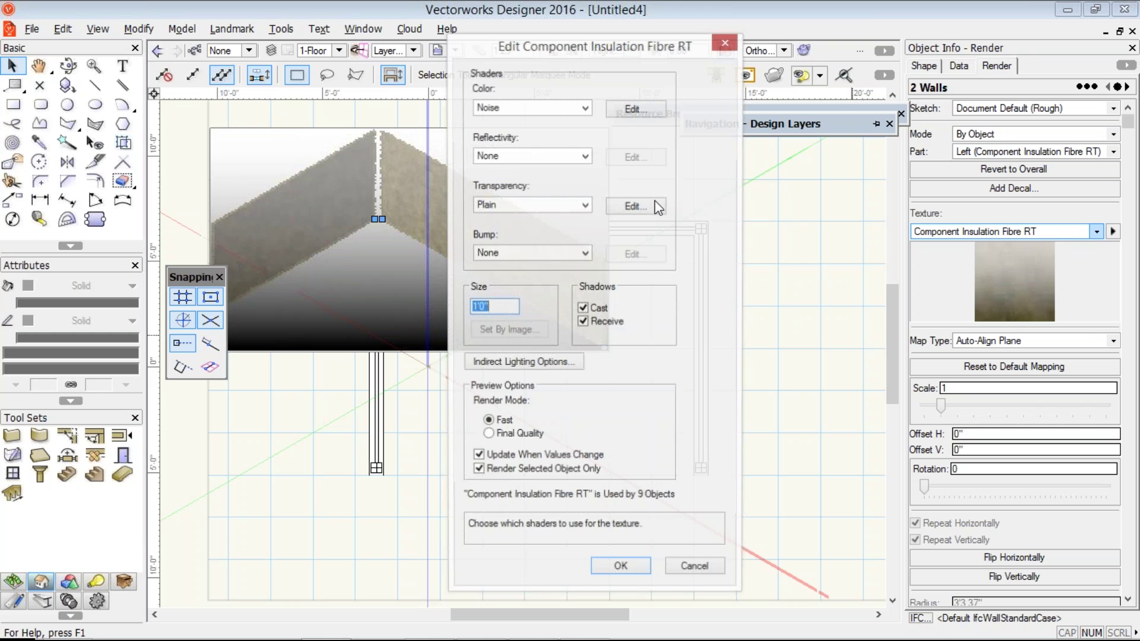
pyautogui.click(633, 206)
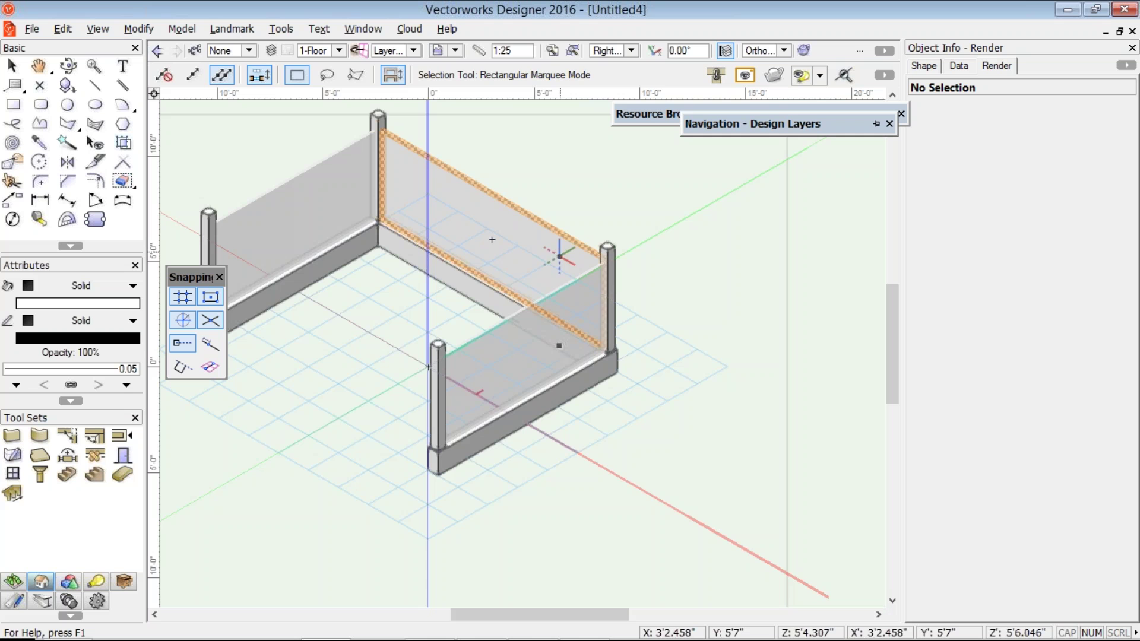
# Step: Inspect the translucent screen walls by orbiting the model and checking the Top/Plan and right isometric views
pyautogui.hotkey('shift', 'c')
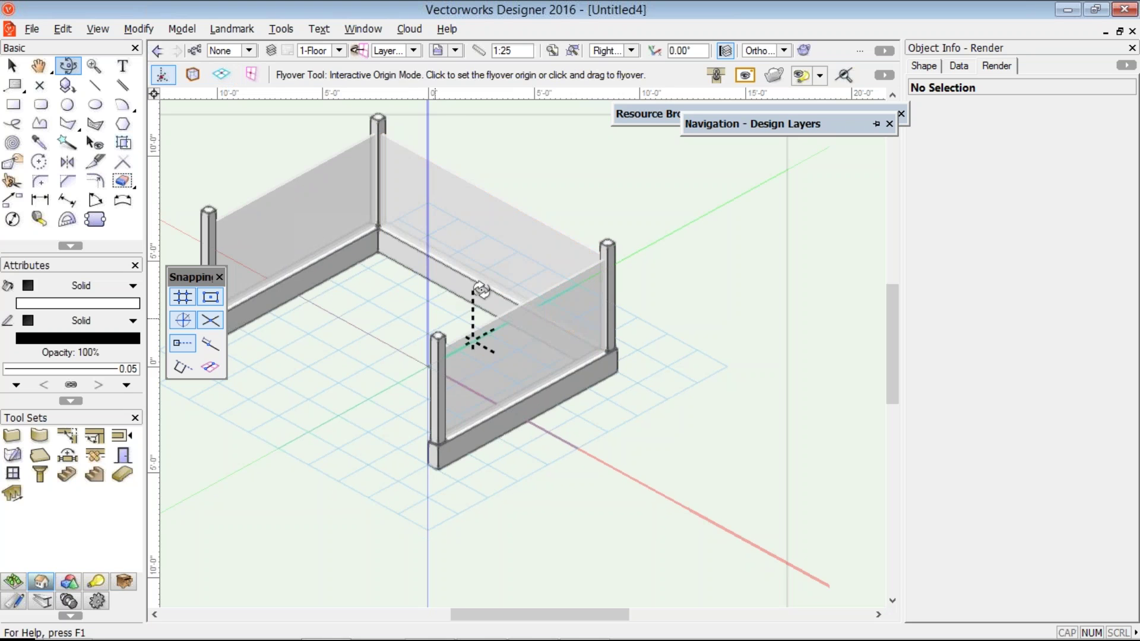
pyautogui.moveTo(481, 290); pyautogui.dragTo(481, 290)
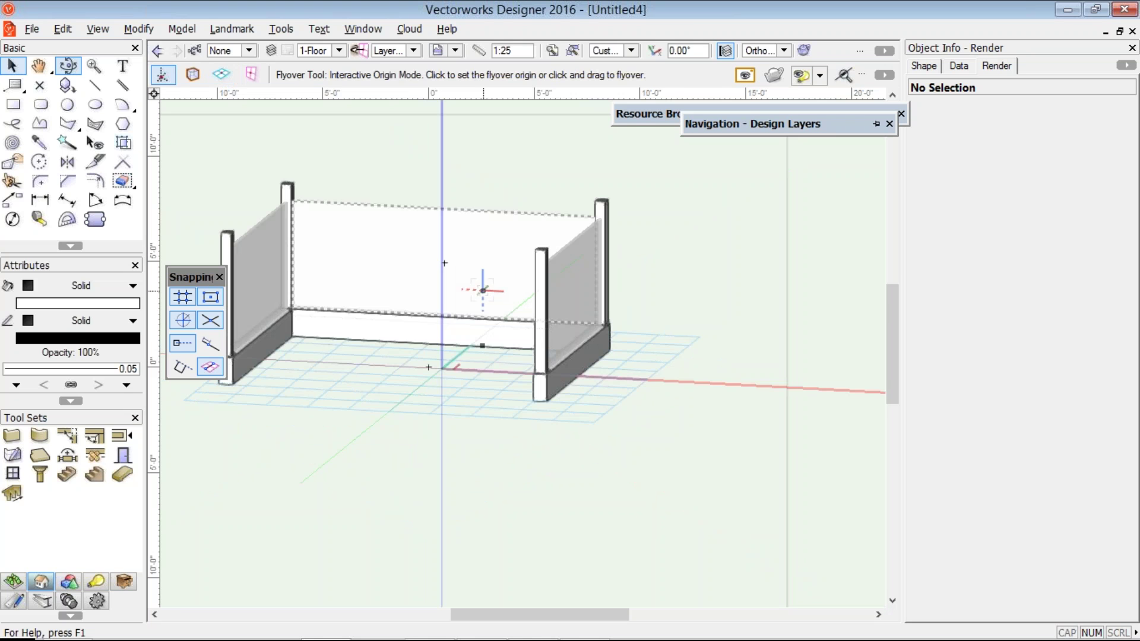
pyautogui.press('F5')
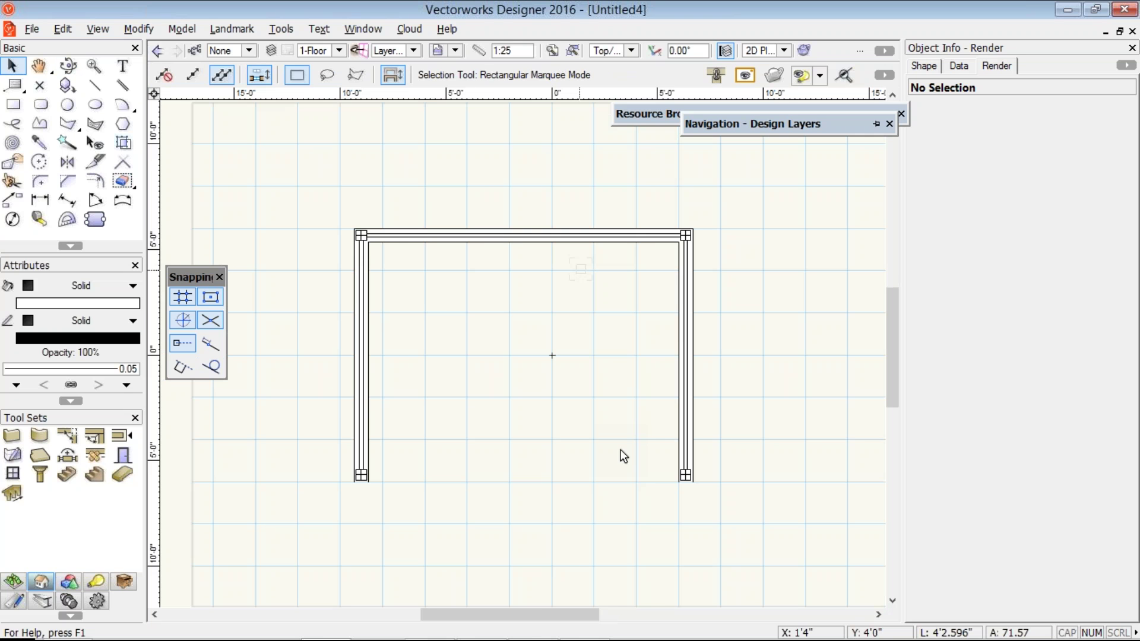
pyautogui.press('KP_3')
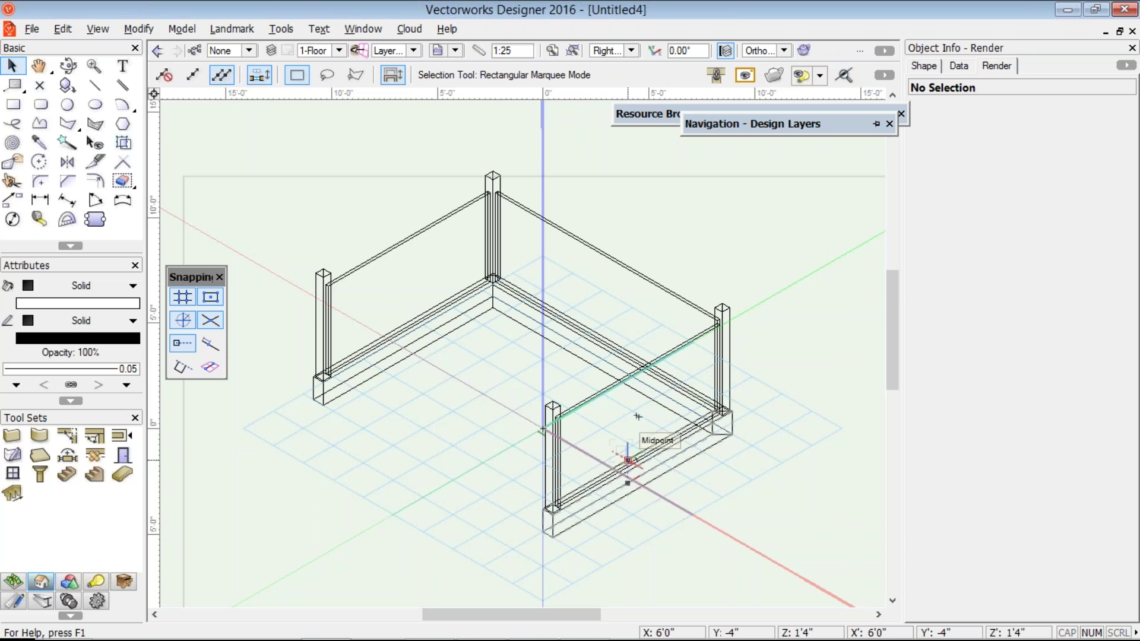
# Step: Select all four corner columns, apply the Beech texture to them and clear the selection
pyautogui.rightClick(924, 436)
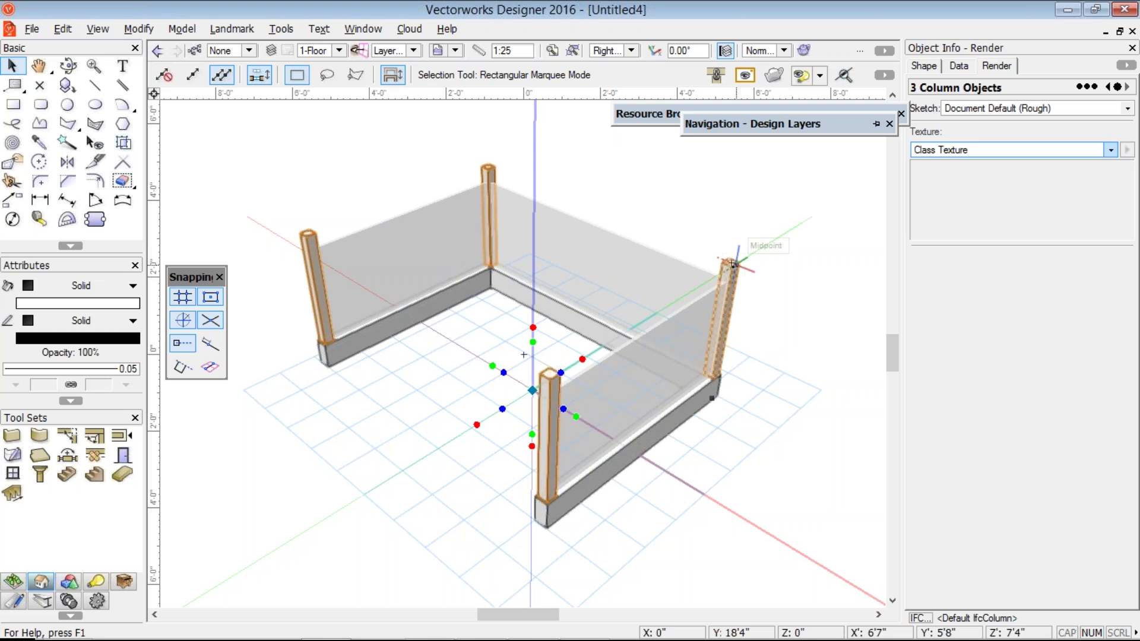
pyautogui.keyDown('shift'); pyautogui.click(732, 264); pyautogui.keyUp('shift')
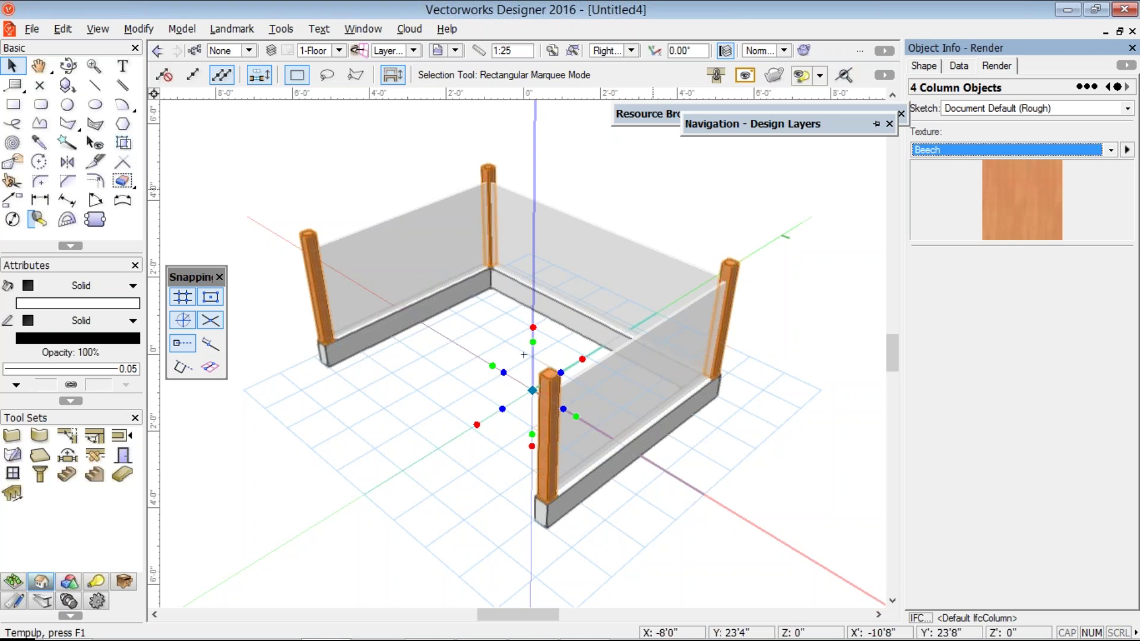
pyautogui.click(524, 355)
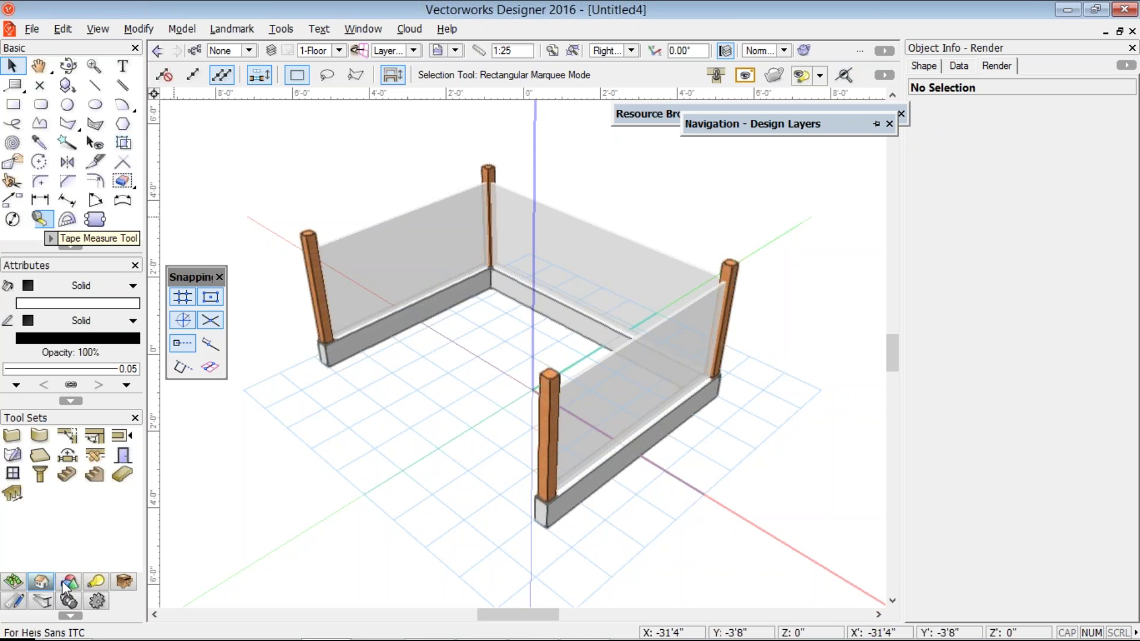
# Step: Draw a framing member 12' long in Top/Plan view, parallel to and just outside the left wall
pyautogui.click(67, 582)
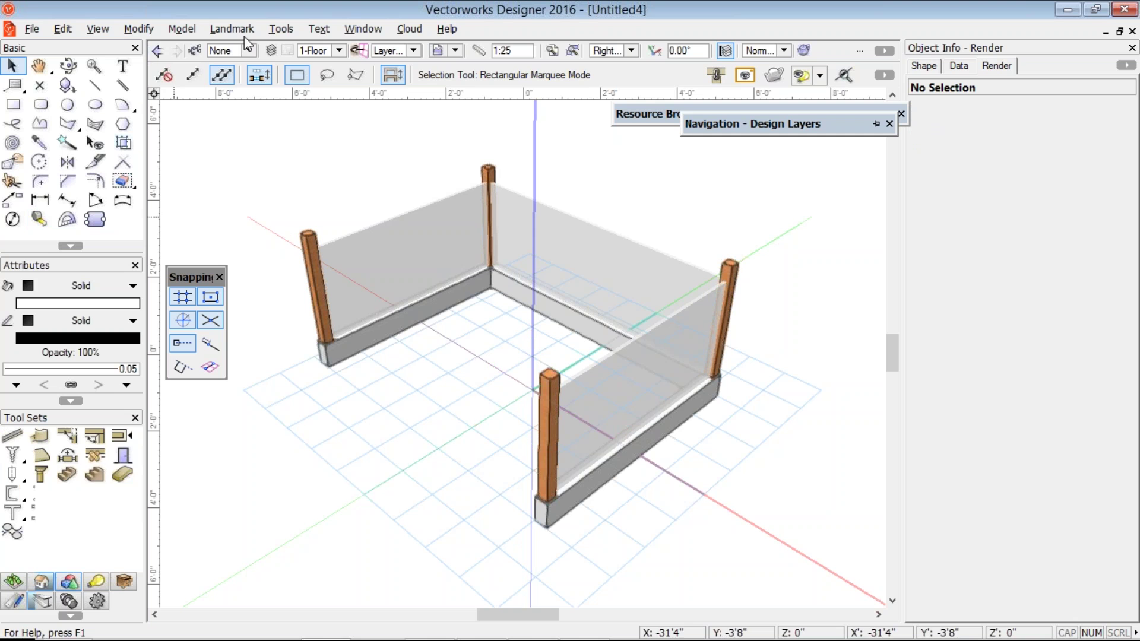
pyautogui.click(92, 441)
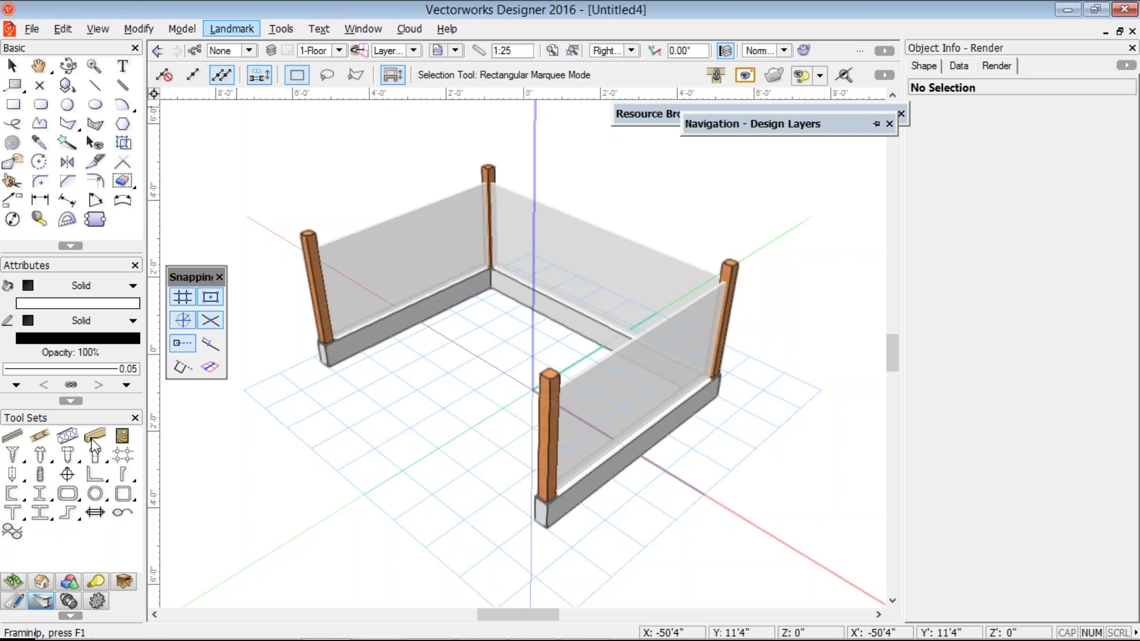
pyautogui.click(95, 439)
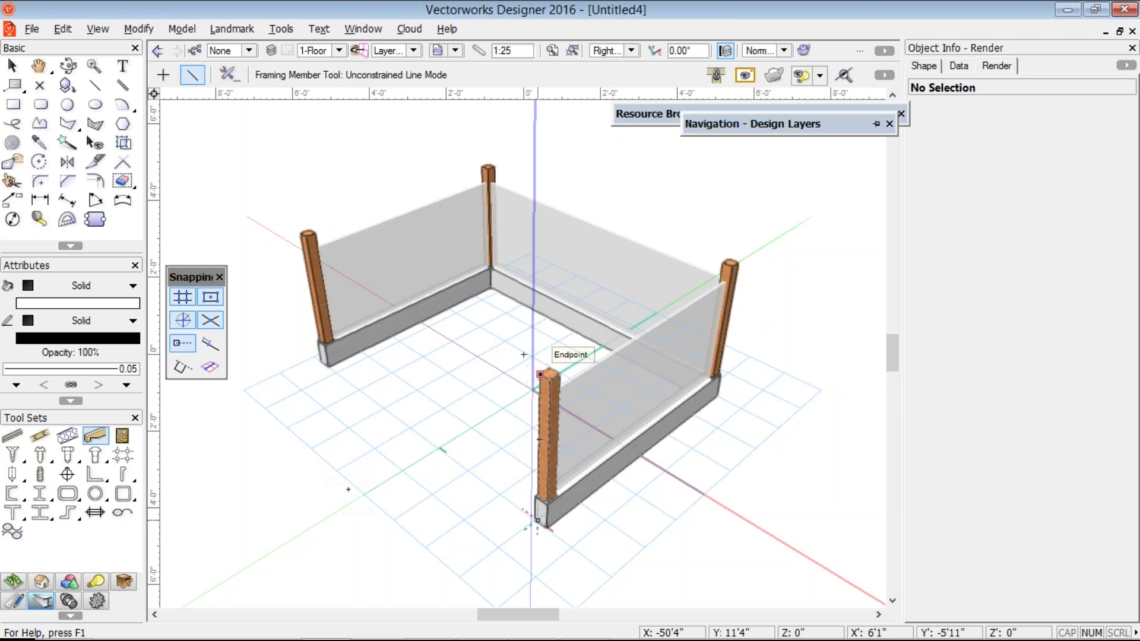
pyautogui.hotkey('ctrl', '5')
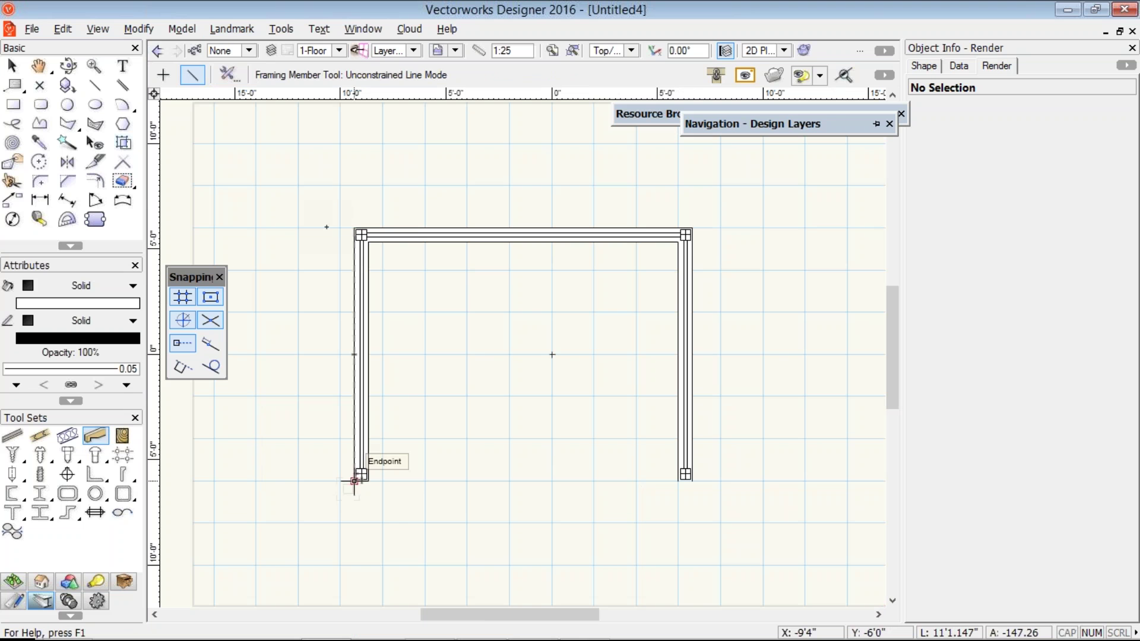
pyautogui.click(354, 481)
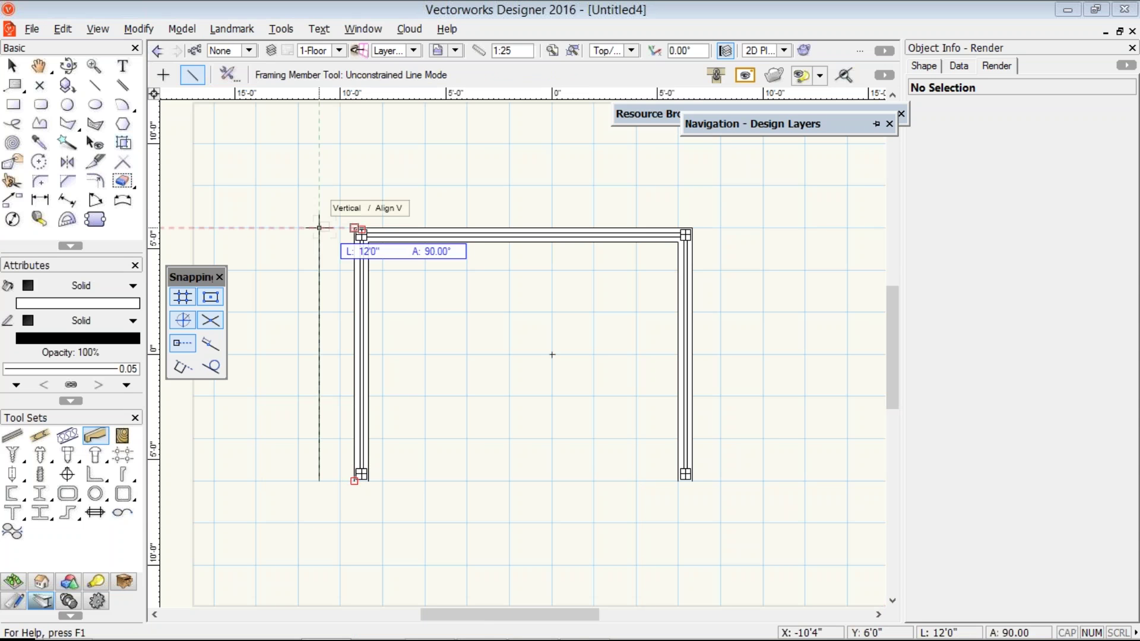
pyautogui.click(319, 227)
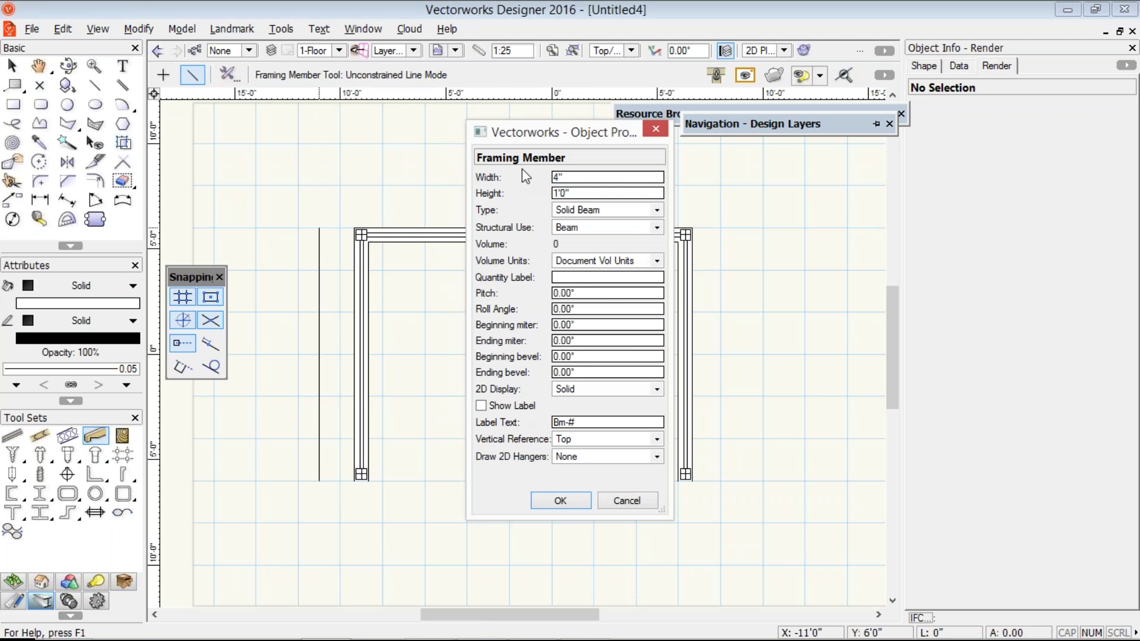
# Step: Create the framing member as a Solid Beam 6" wide and 8" high, then leave the Framing Member tool
pyautogui.press('Tab')
pyautogui.write('6')
pyautogui.press('Tab')
pyautogui.press('Tab')
pyautogui.press('Return')
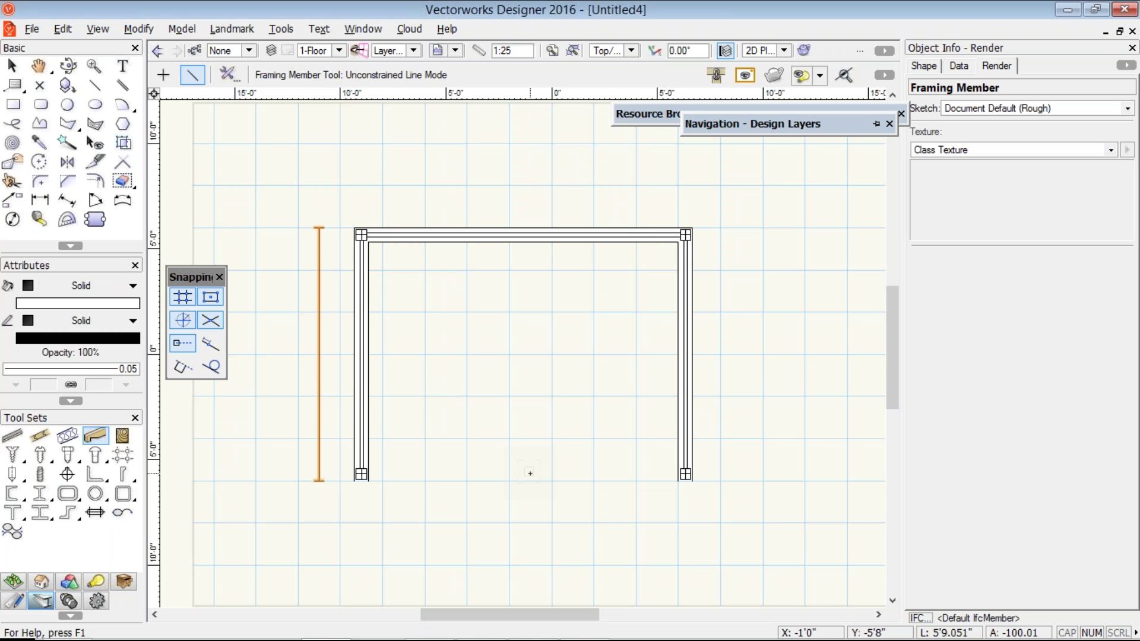
pyautogui.press('x')
pyautogui.press('x')
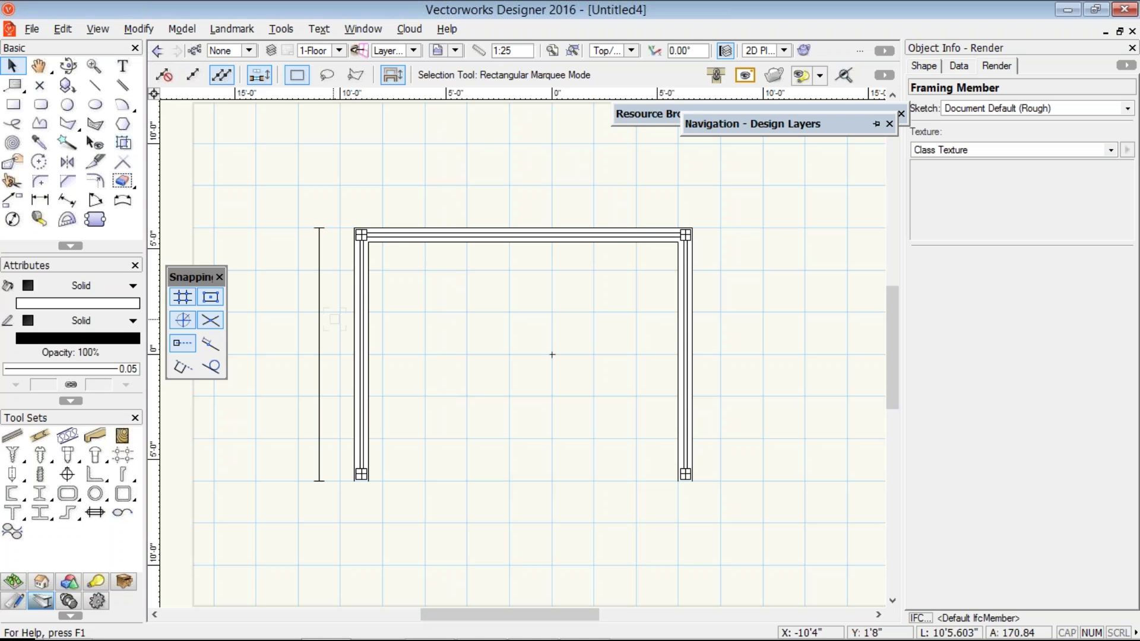
# Step: Select the framing member, set its type to Solid Beam and its 2D display to Width
pyautogui.click(319, 320)
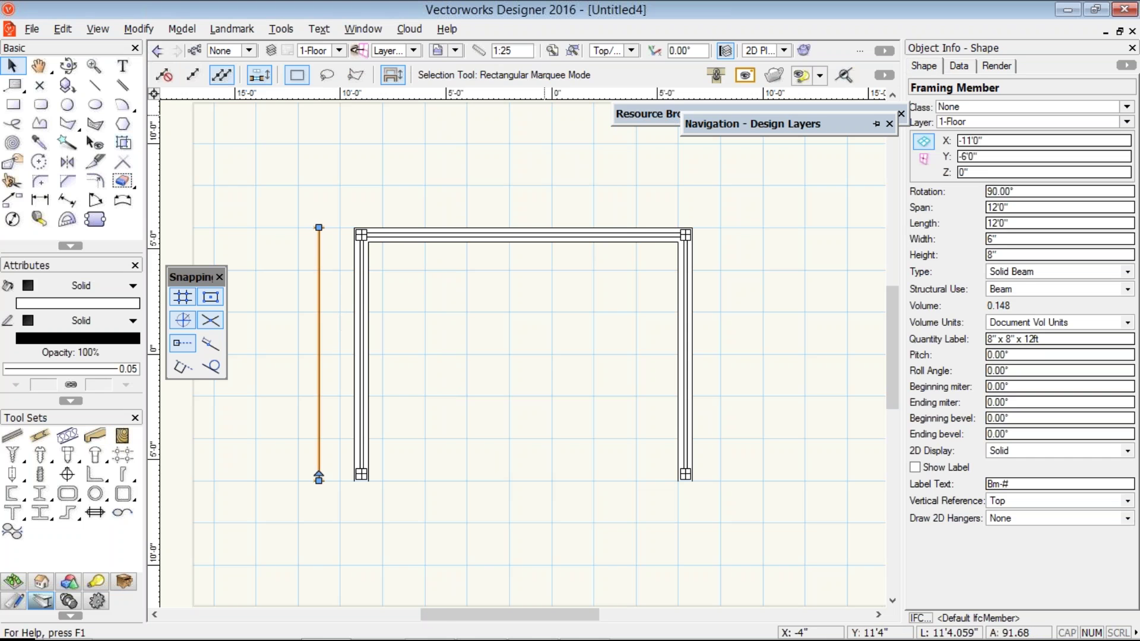
pyautogui.scroll(3, 362, 479)
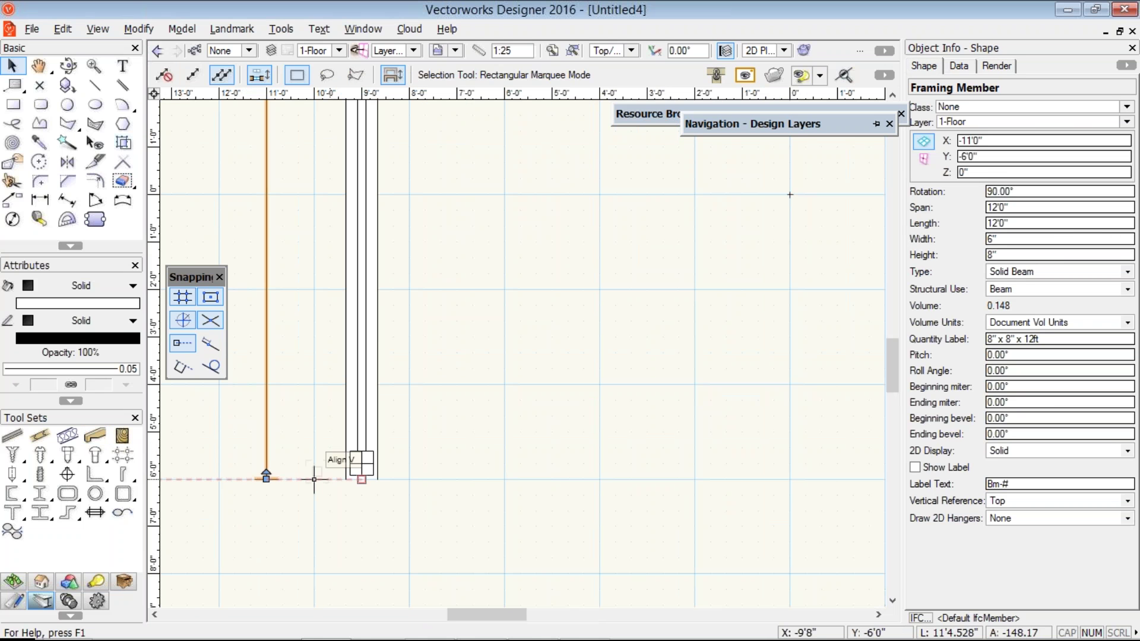
pyautogui.click(1021, 272)
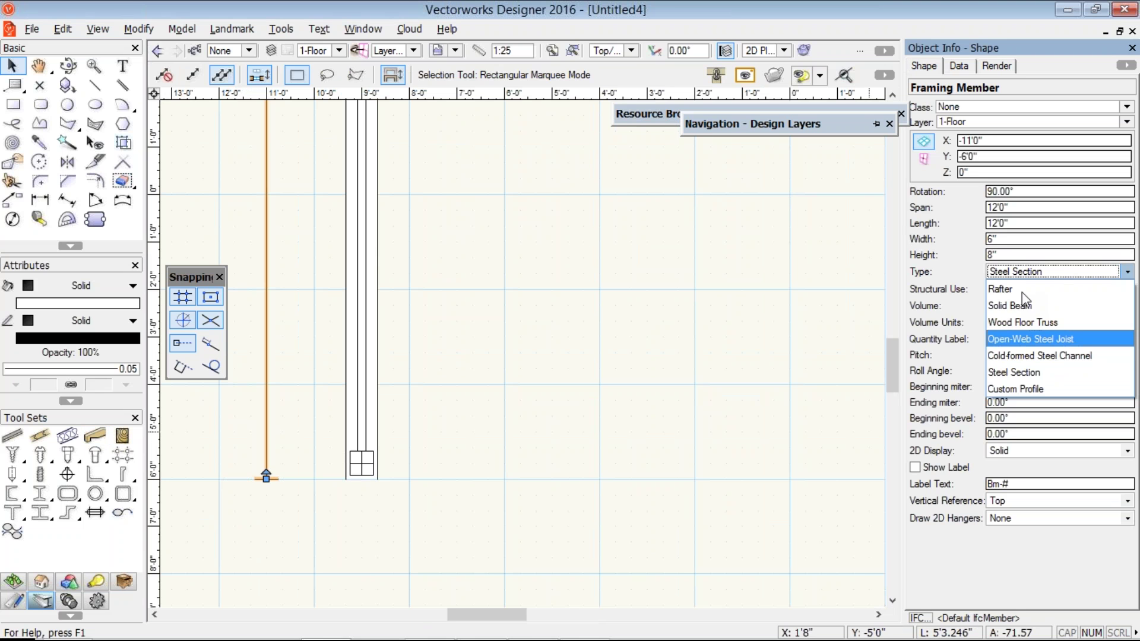
pyautogui.click(1023, 304)
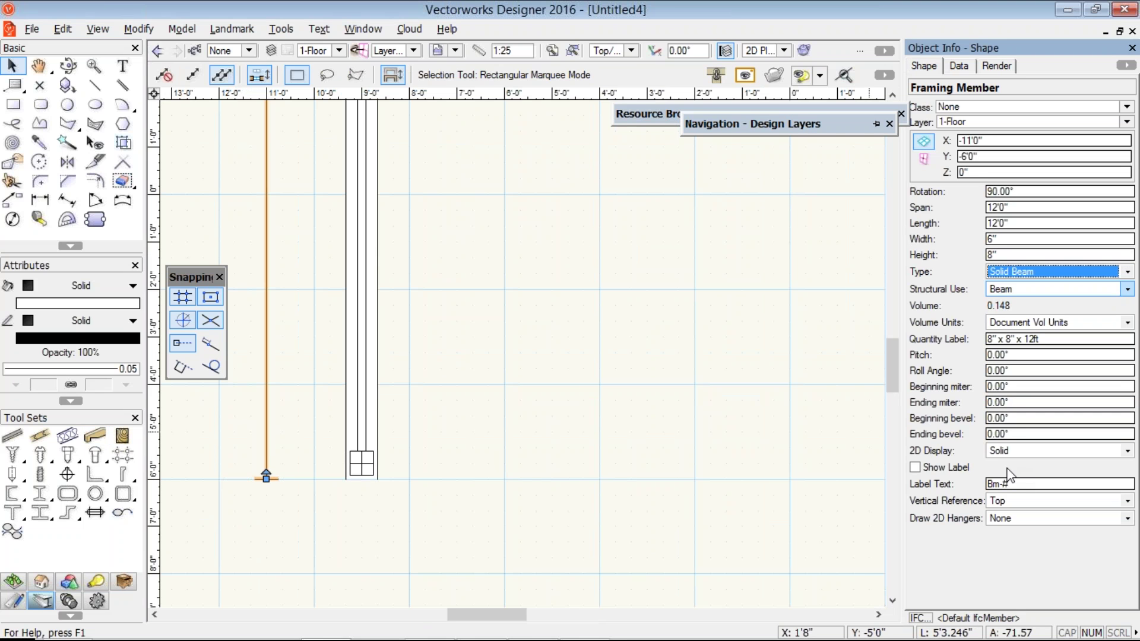
pyautogui.click(1010, 451)
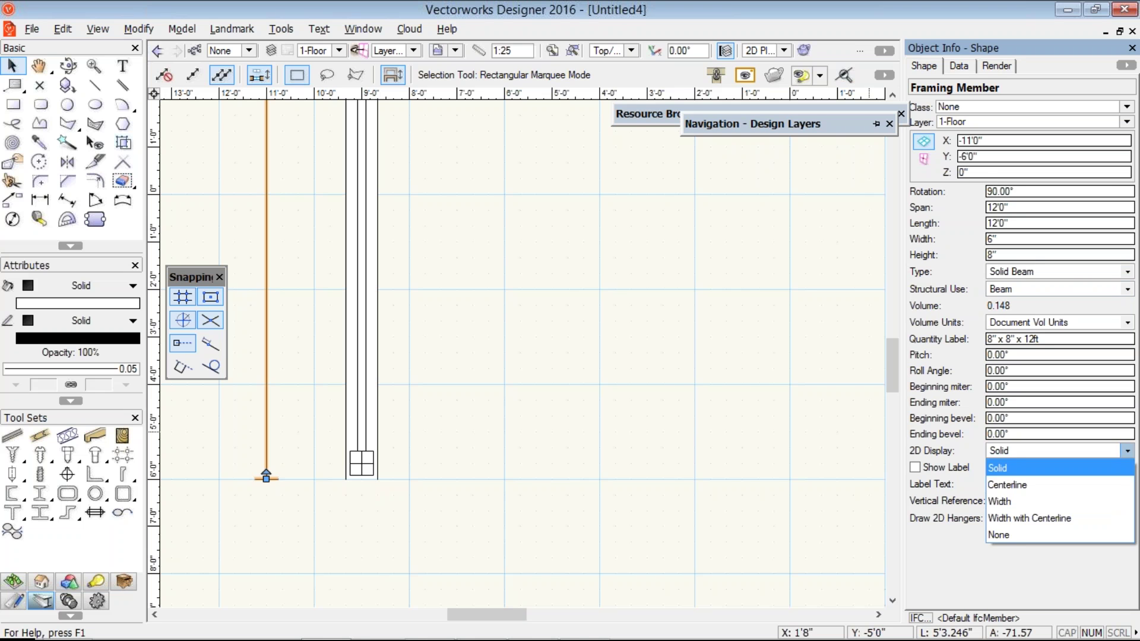
pyautogui.click(1000, 501)
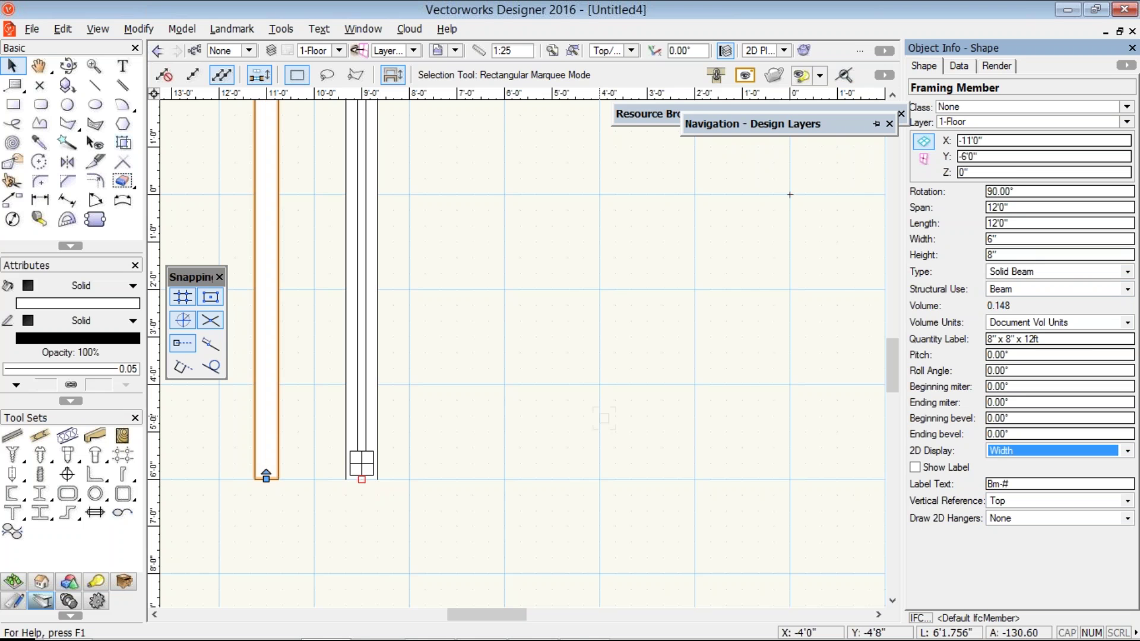
# Step: Move the framing beam onto the columns of the left wall and set its Z height to 7'4"
pyautogui.click(604, 419)
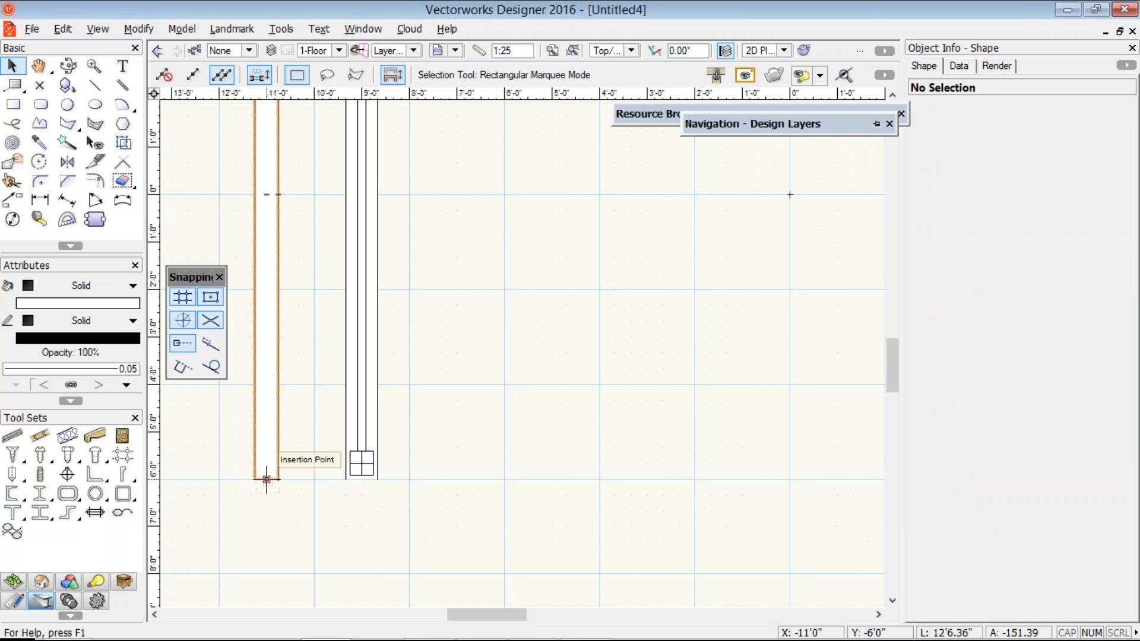
pyautogui.moveTo(266, 479); pyautogui.dragTo(362, 478)
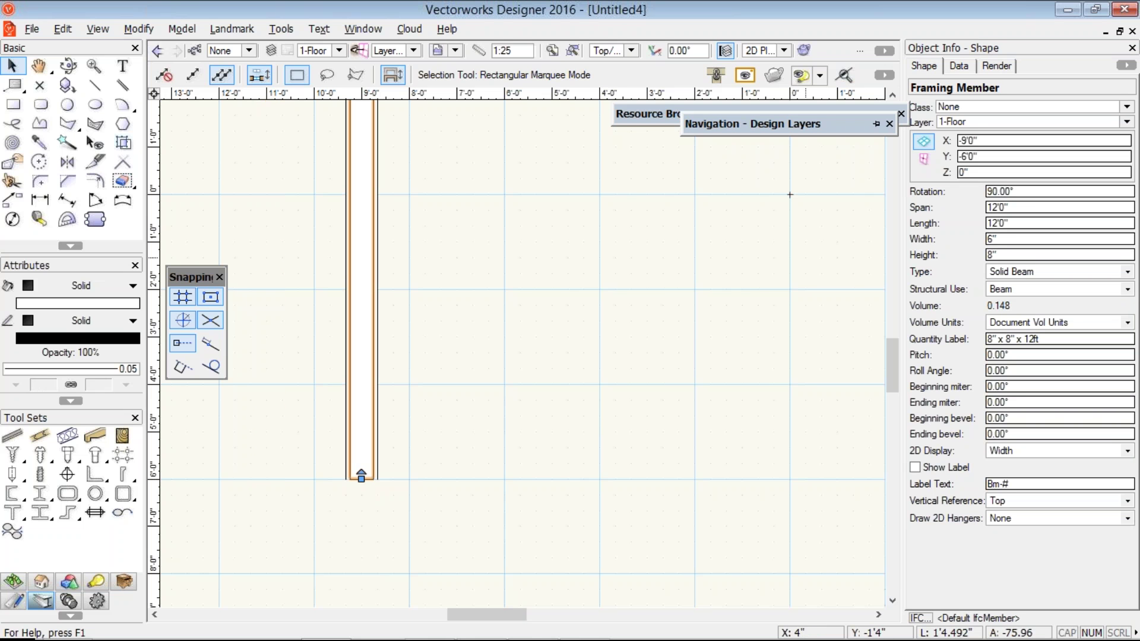
pyautogui.click(974, 172)
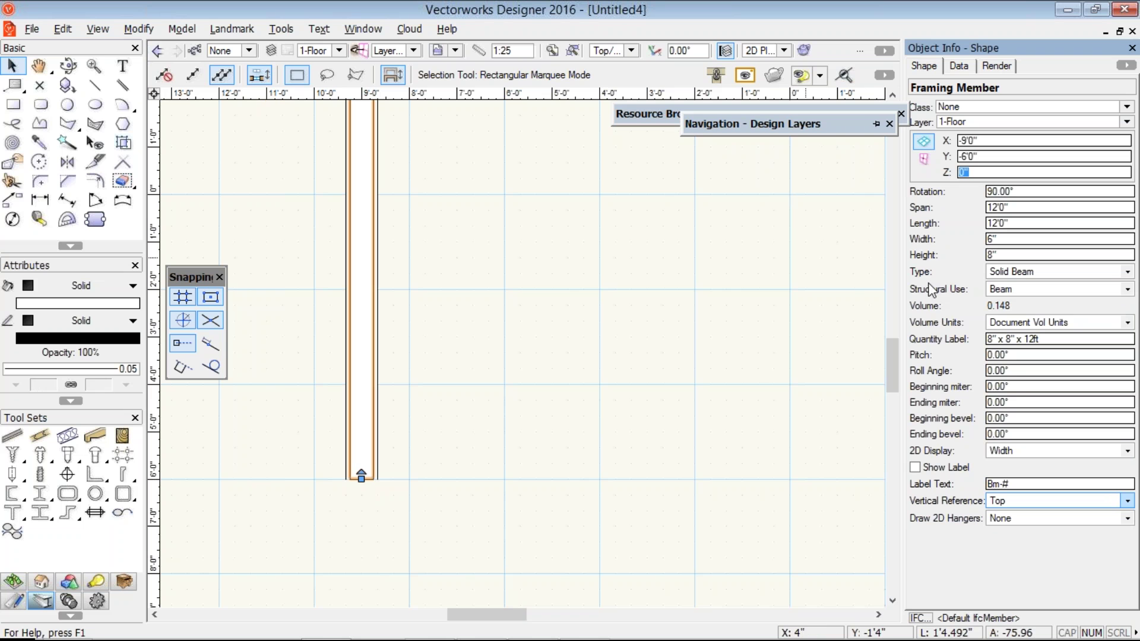
pyautogui.write("7'4")
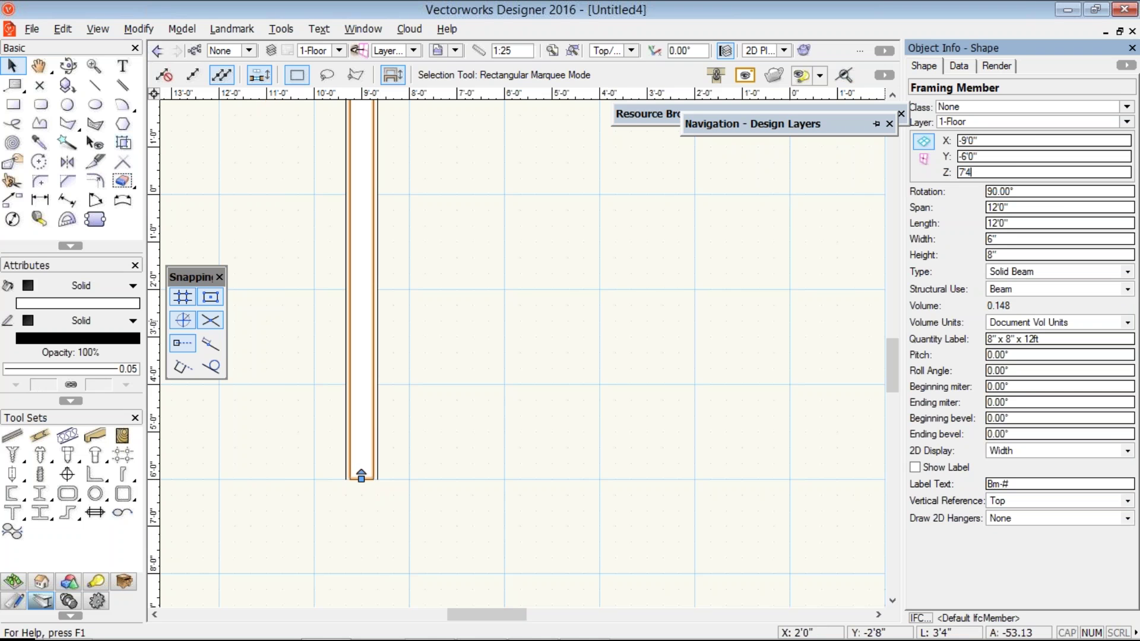
pyautogui.write('"')
pyautogui.press('Return')
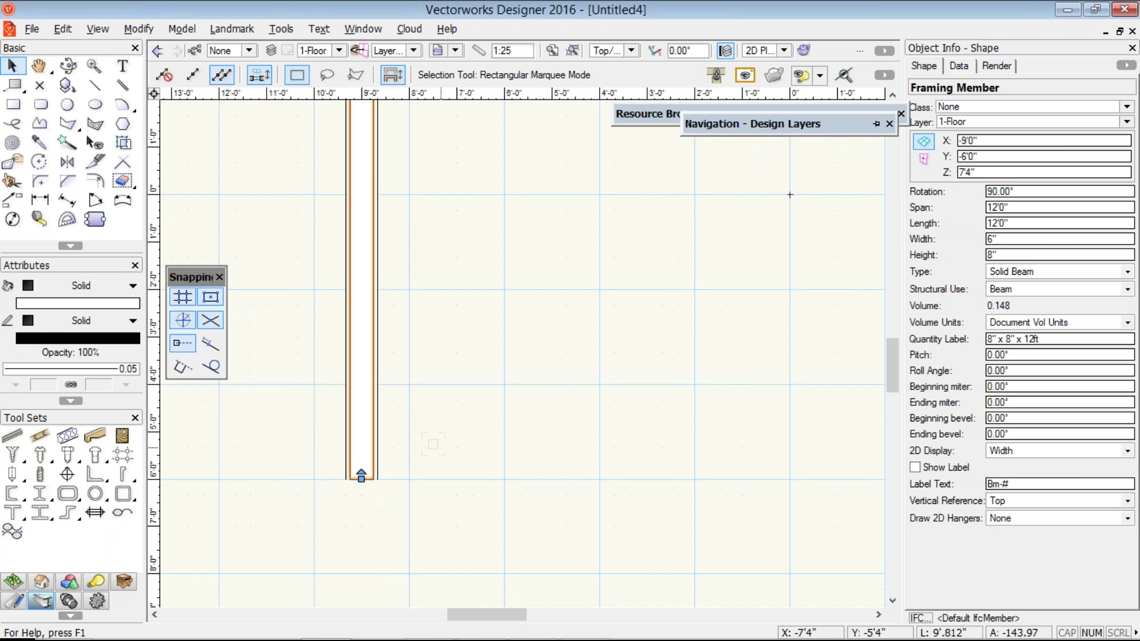
# Step: Change the beam's vertical reference to Bottom, maintaining the reference position so that the object moves
pyautogui.press('3')
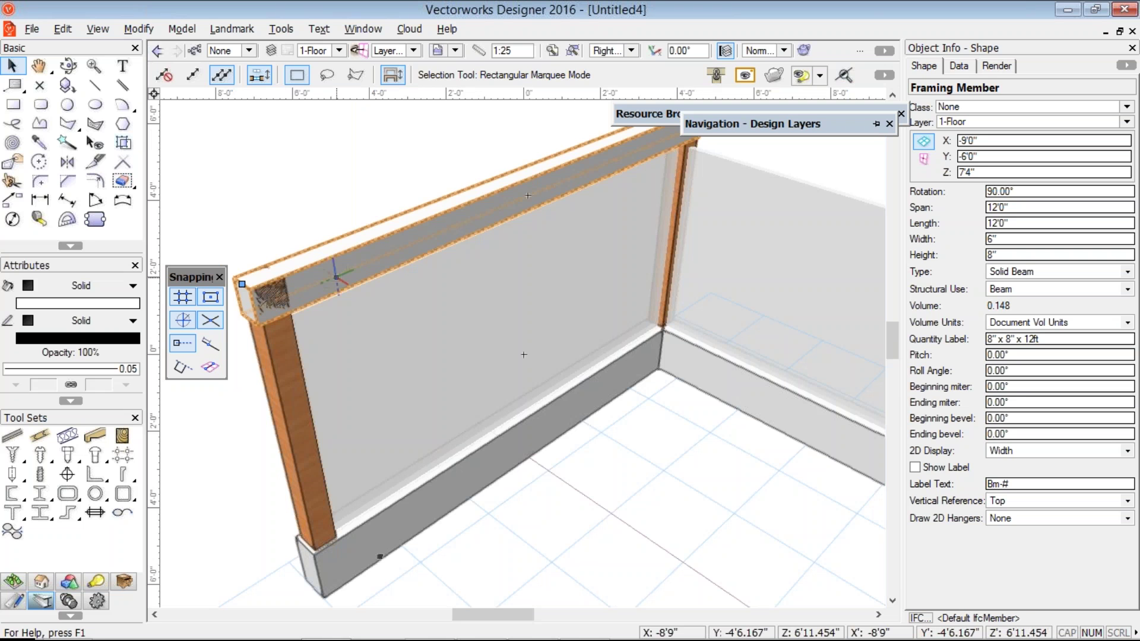
pyautogui.click(1071, 501)
pyautogui.click(1070, 552)
pyautogui.press('Return')
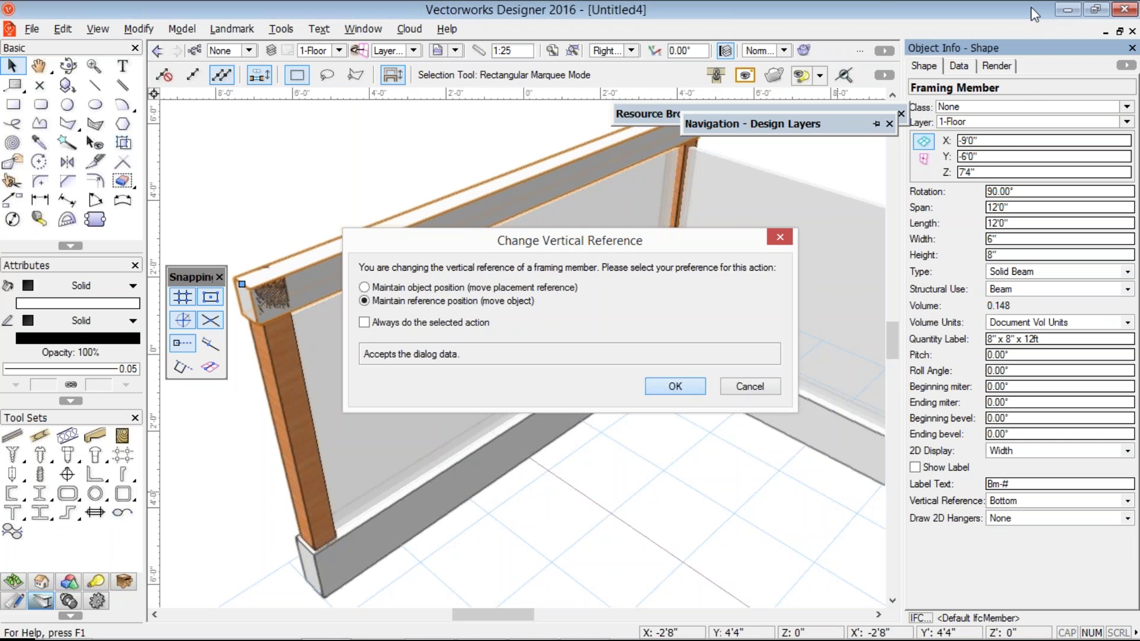
pyautogui.press('Return')
# Step: Apply the Beech texture to the beam over the left wall
pyautogui.click(995, 66)
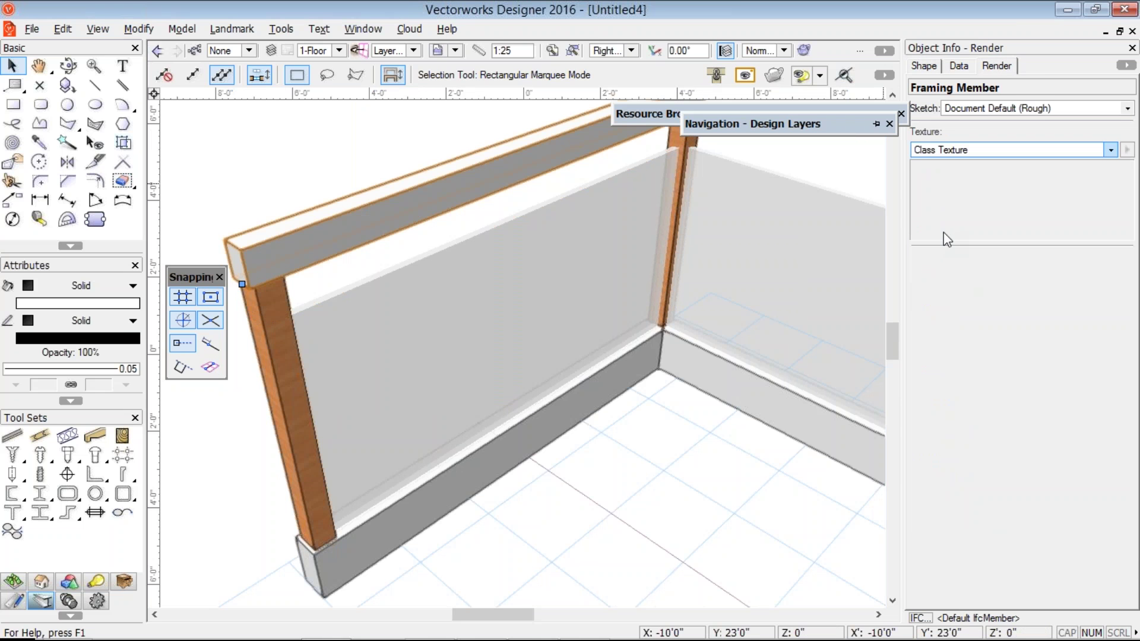
pyautogui.click(1009, 150)
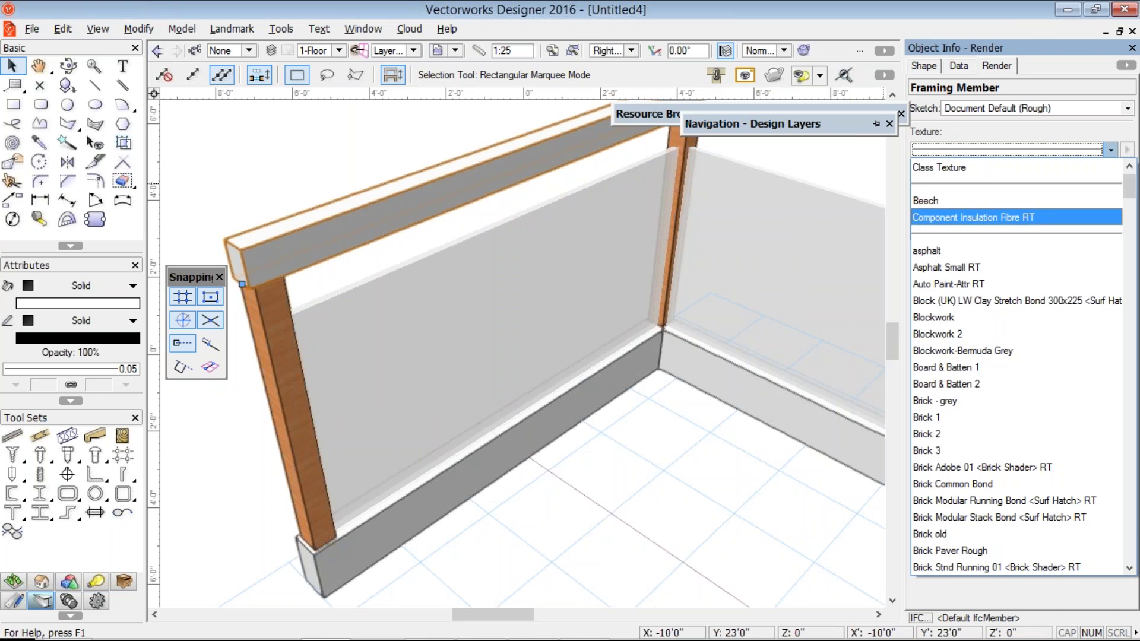
pyautogui.click(925, 201)
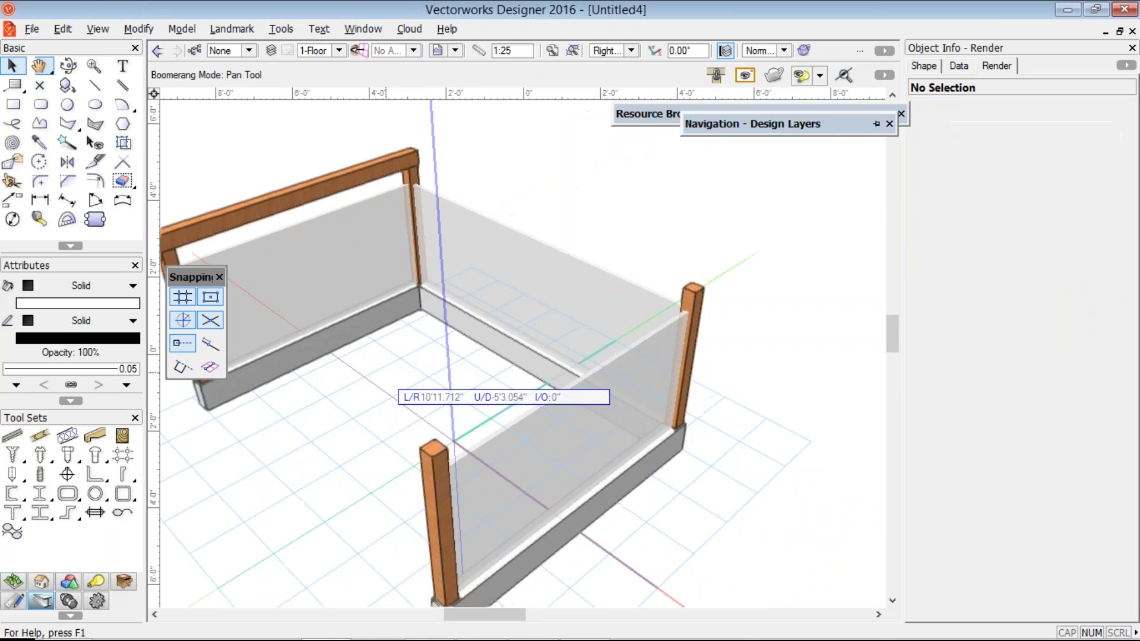
# Step: Mirror a duplicate of the left beam about the structure's centreline onto the columns of the right wall
pyautogui.click(317, 193)
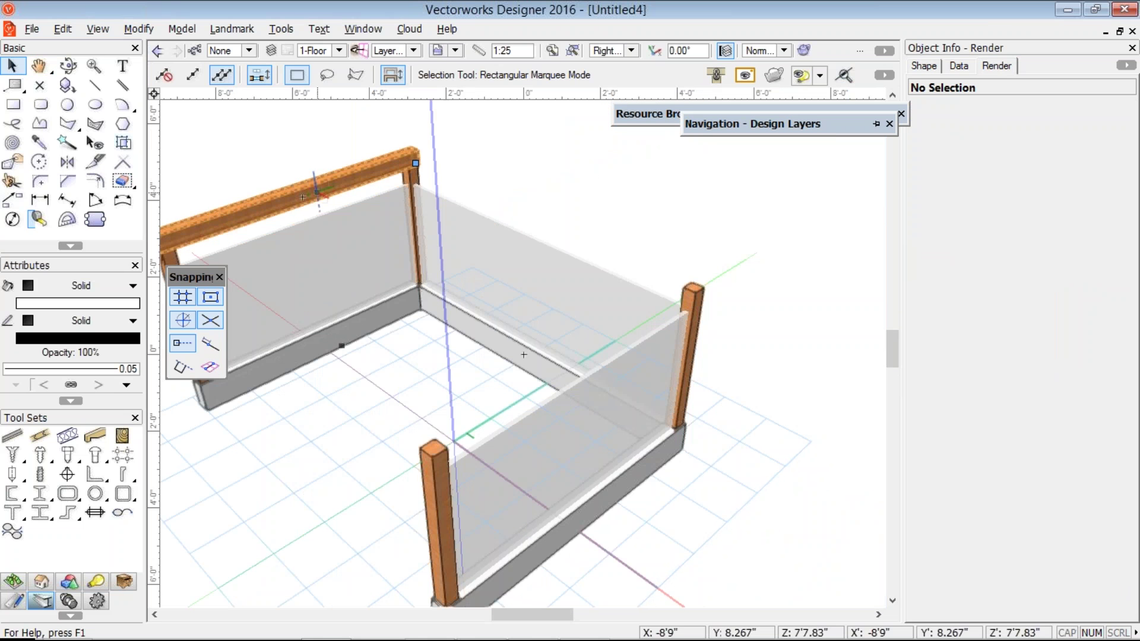
pyautogui.click(303, 197)
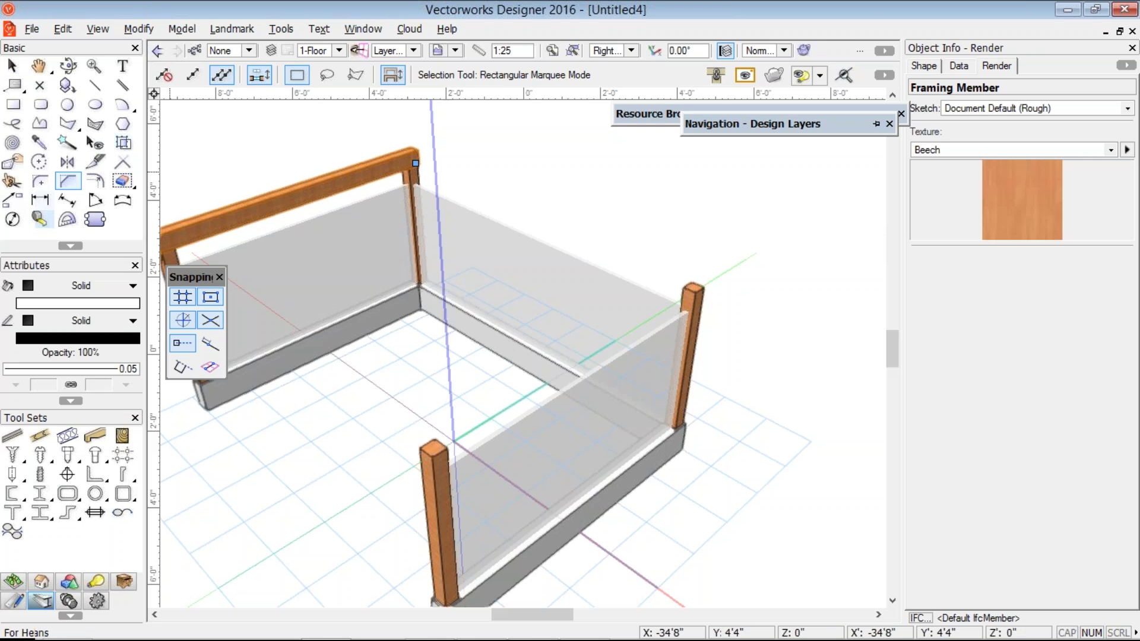
pyautogui.click(68, 161)
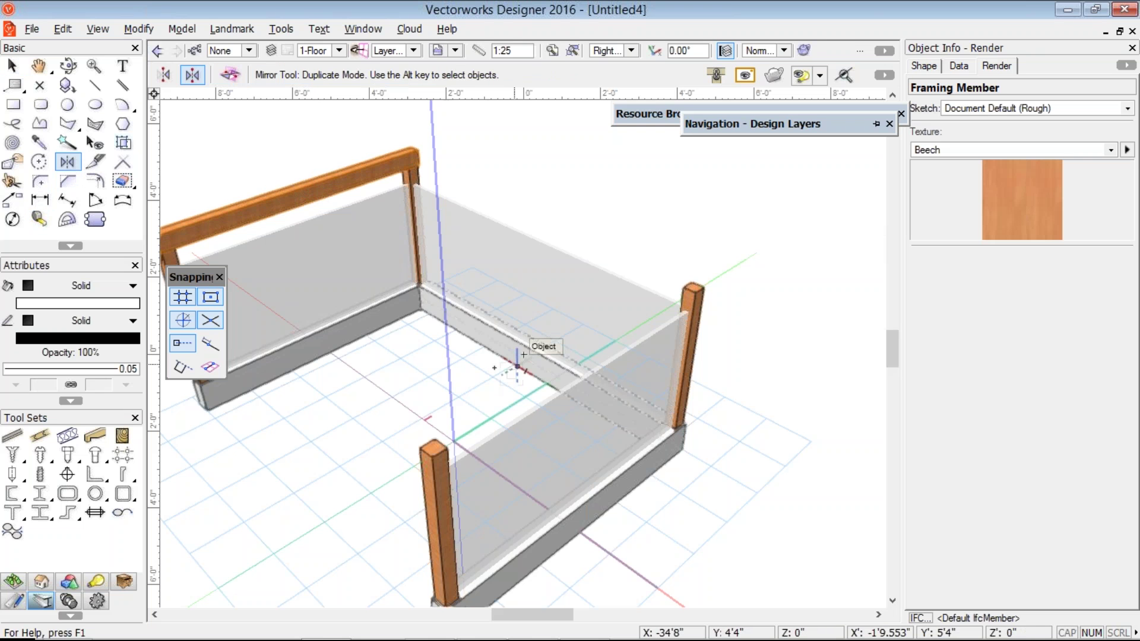
pyautogui.click(525, 371)
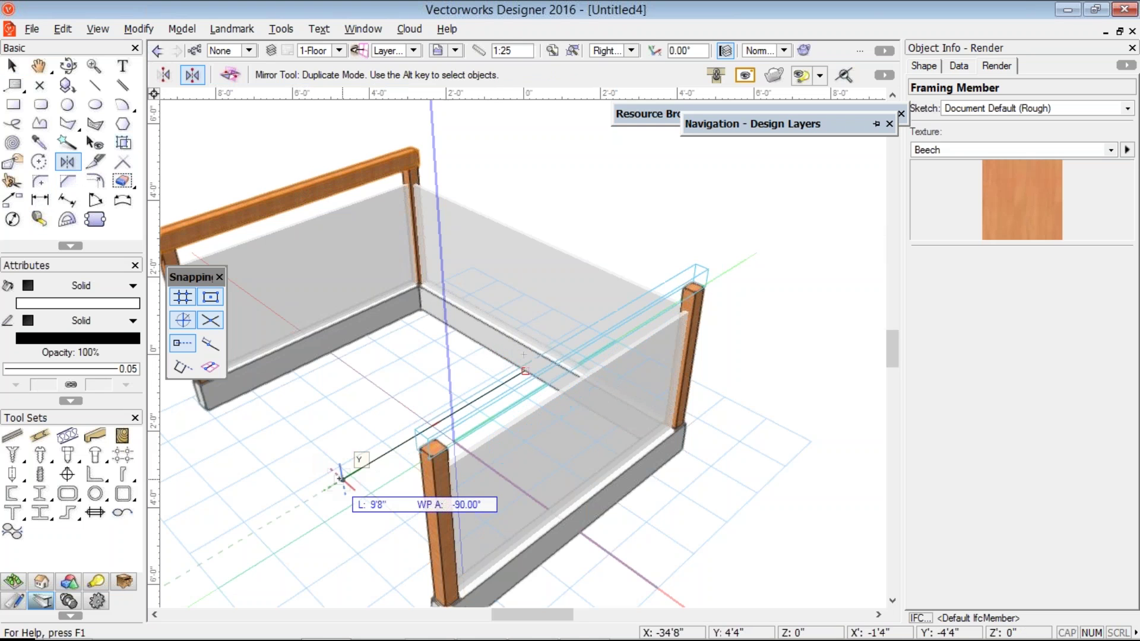
pyautogui.click(340, 478)
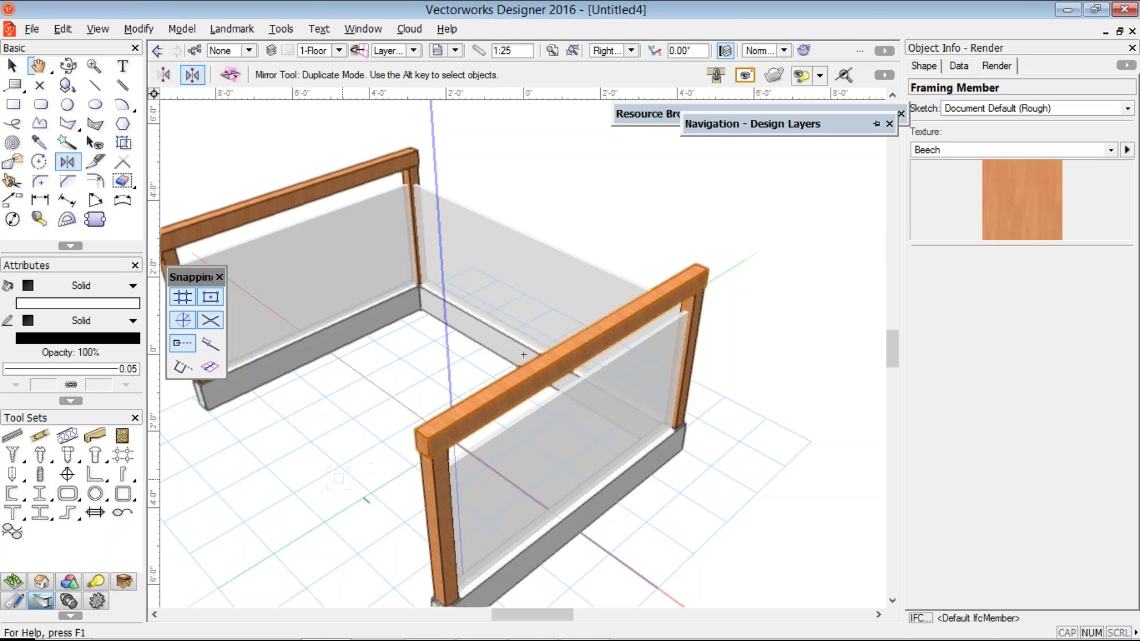
# Step: Draw a horizontal framing member 19'8" long in Top/Plan view, just outside the back wall and overhanging both side walls
pyautogui.press('0')
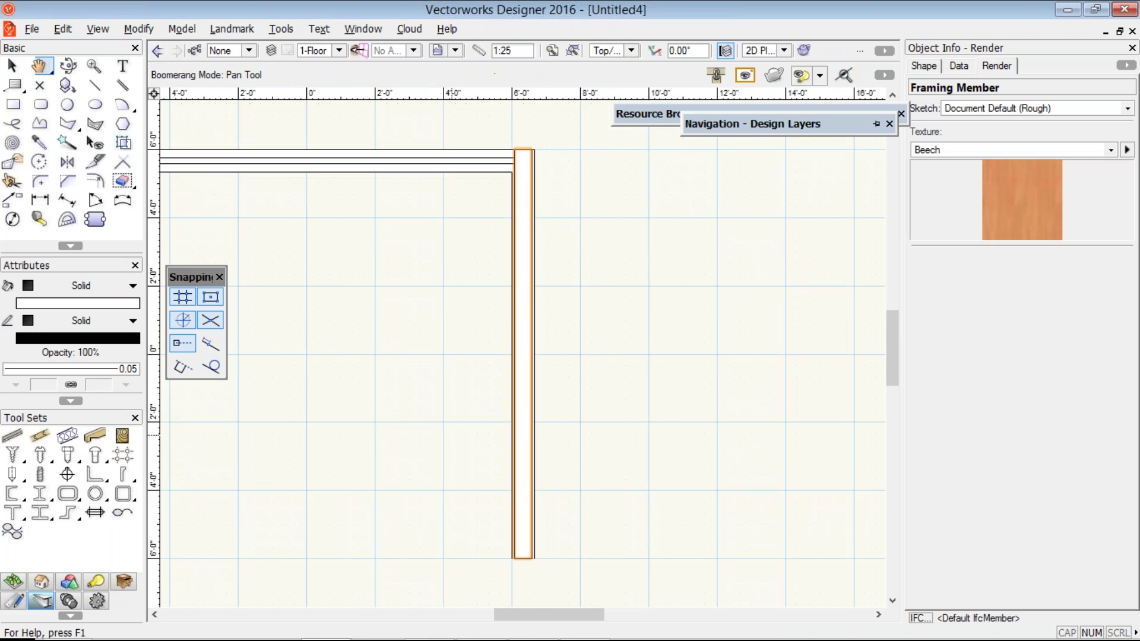
pyautogui.scroll(-1, 505, 428)
pyautogui.moveTo(363, 388); pyautogui.dragTo(582, 401, button='middle')
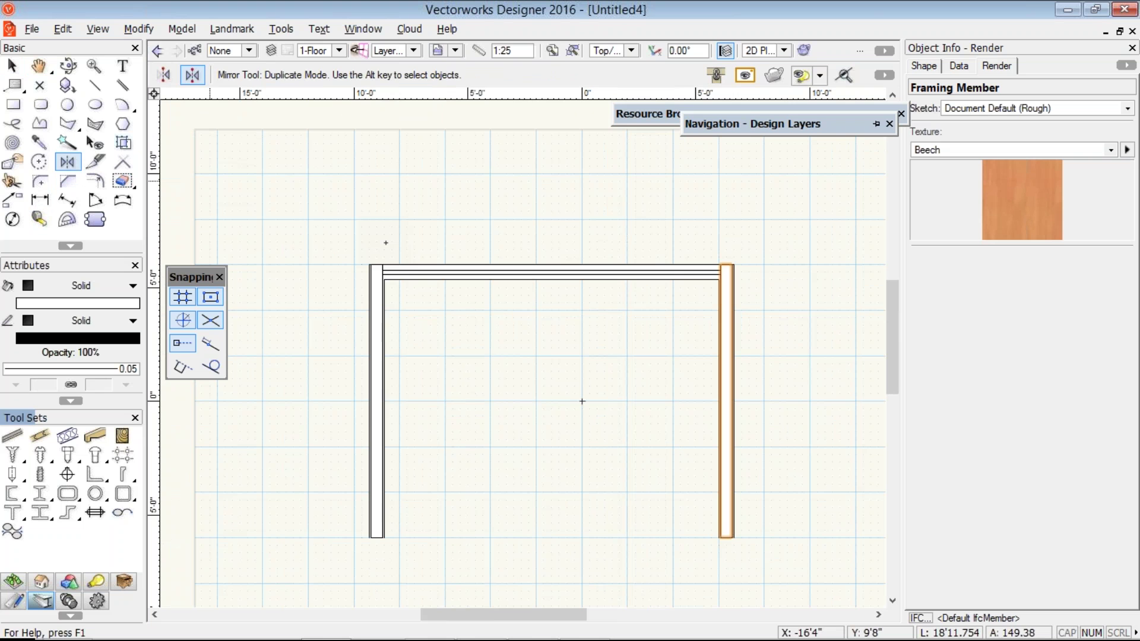
pyautogui.click(95, 436)
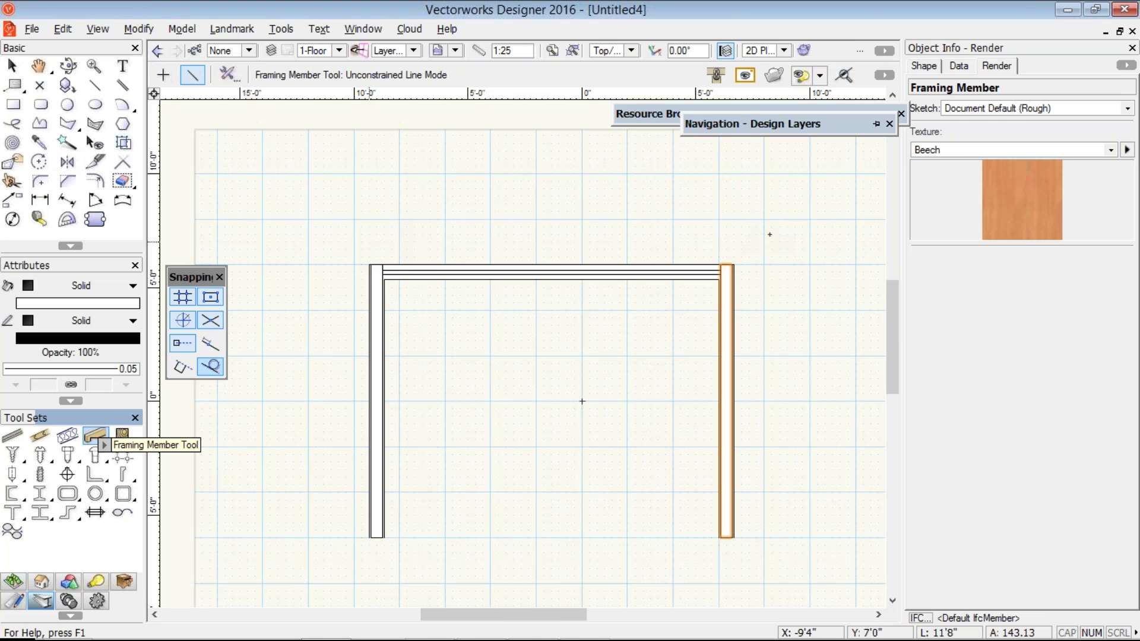
pyautogui.click(779, 235)
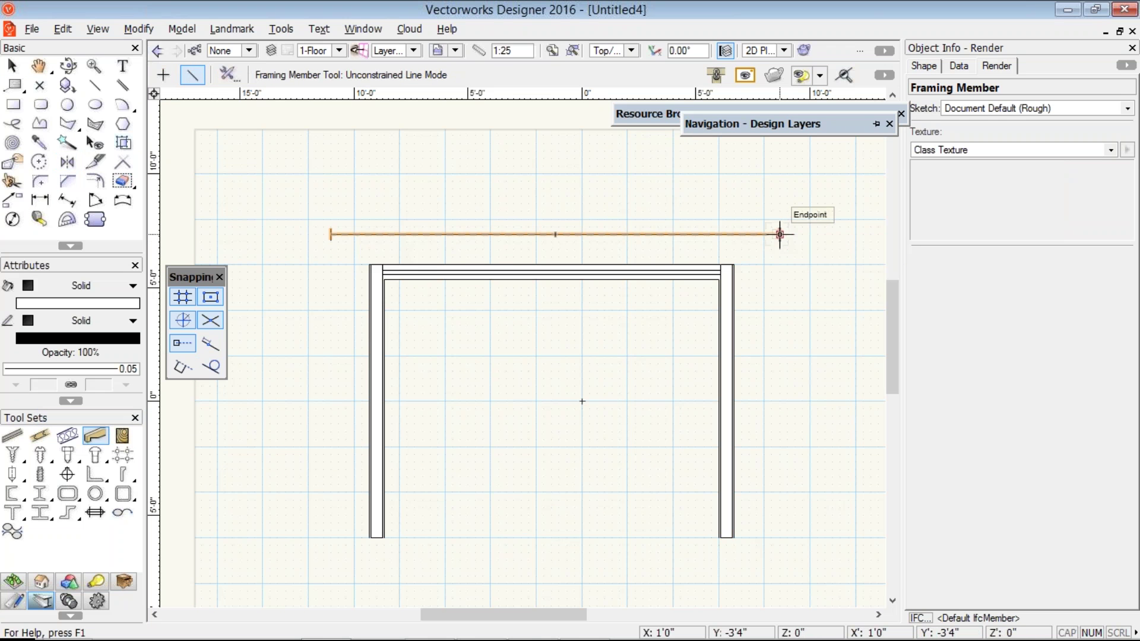
# Step: Set the new framing member's 2D display to Width and its vertical reference to Bottom
pyautogui.click(924, 66)
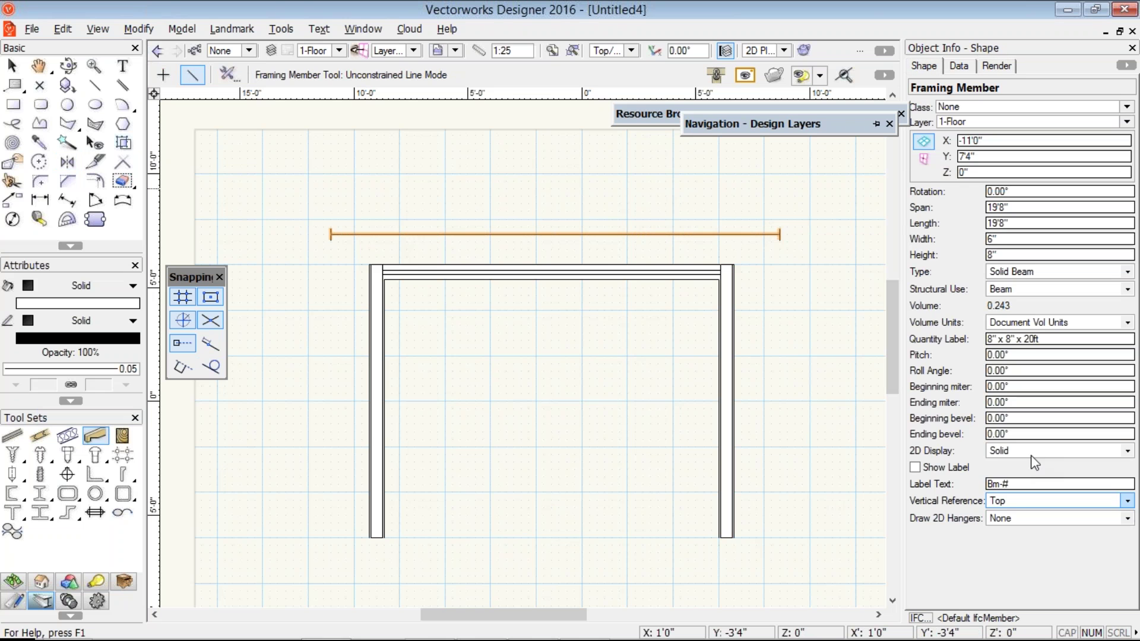
pyautogui.hotkey('alt', 'Down')
pyautogui.click(1018, 502)
pyautogui.click(1018, 500)
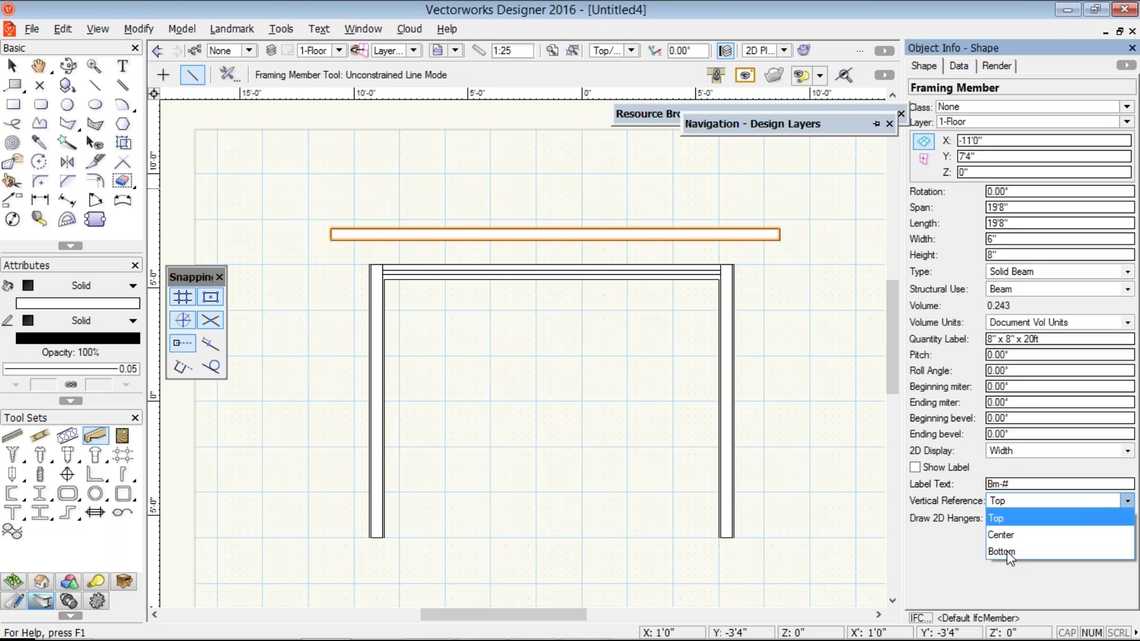
pyautogui.click(1007, 552)
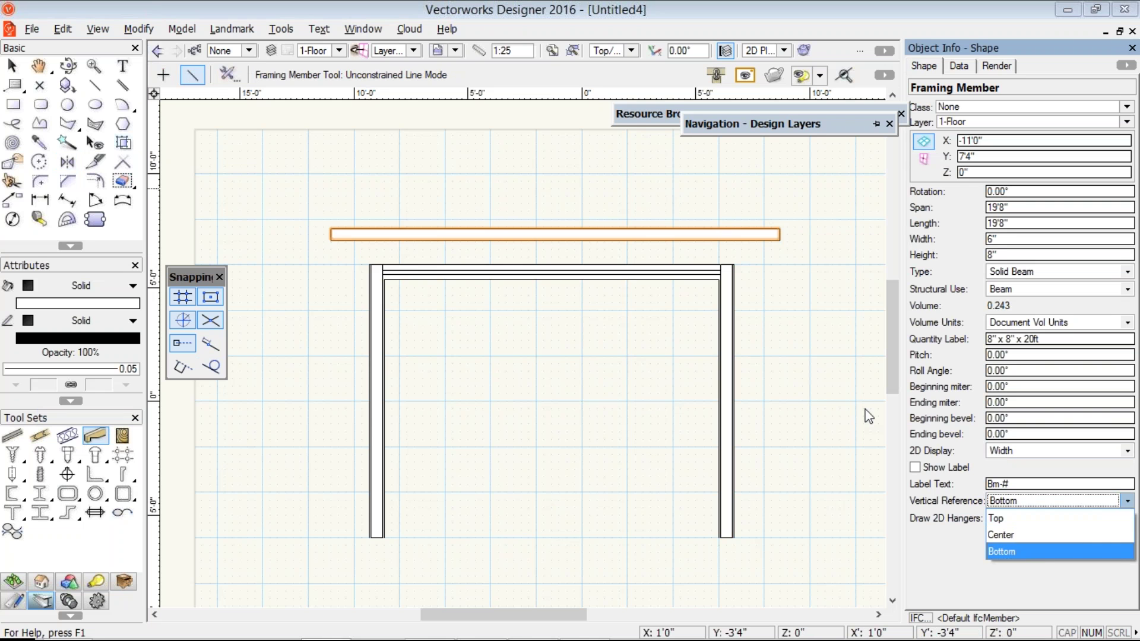
pyautogui.press('Return')
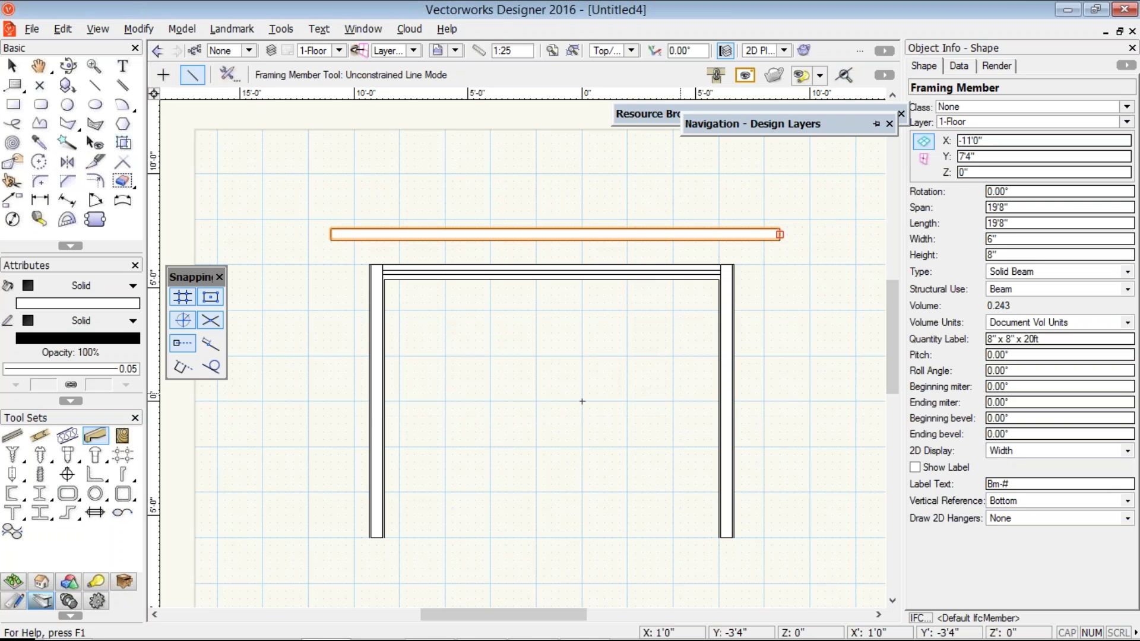
# Step: Set the new framing member's Z height to 7'4"+8"
pyautogui.click(964, 172)
pyautogui.write('7')
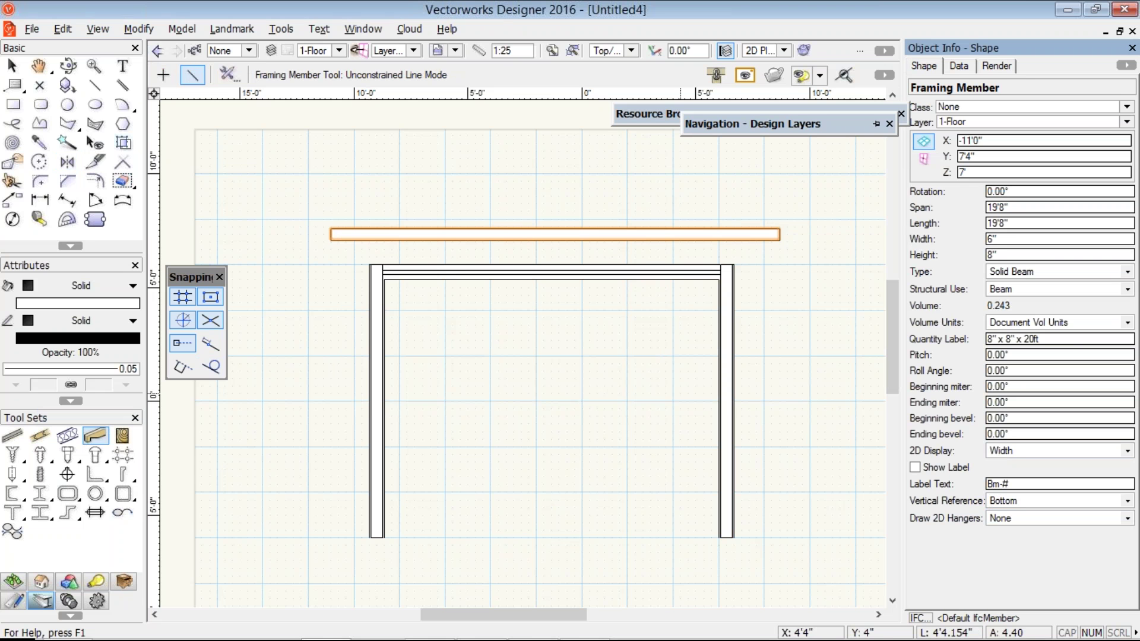
pyautogui.write('\'4"+8"')
pyautogui.press('Return')
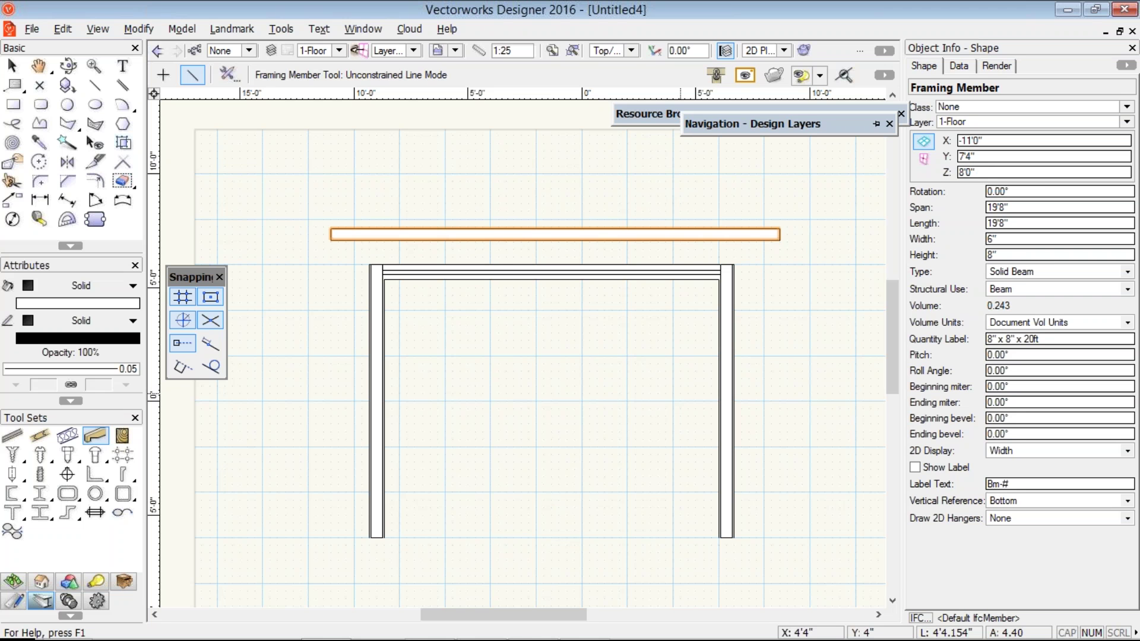
# Step: Size the new framing member 2" wide and 6" high
pyautogui.doubleClick(991, 239)
pyautogui.write('2')
pyautogui.press('Tab')
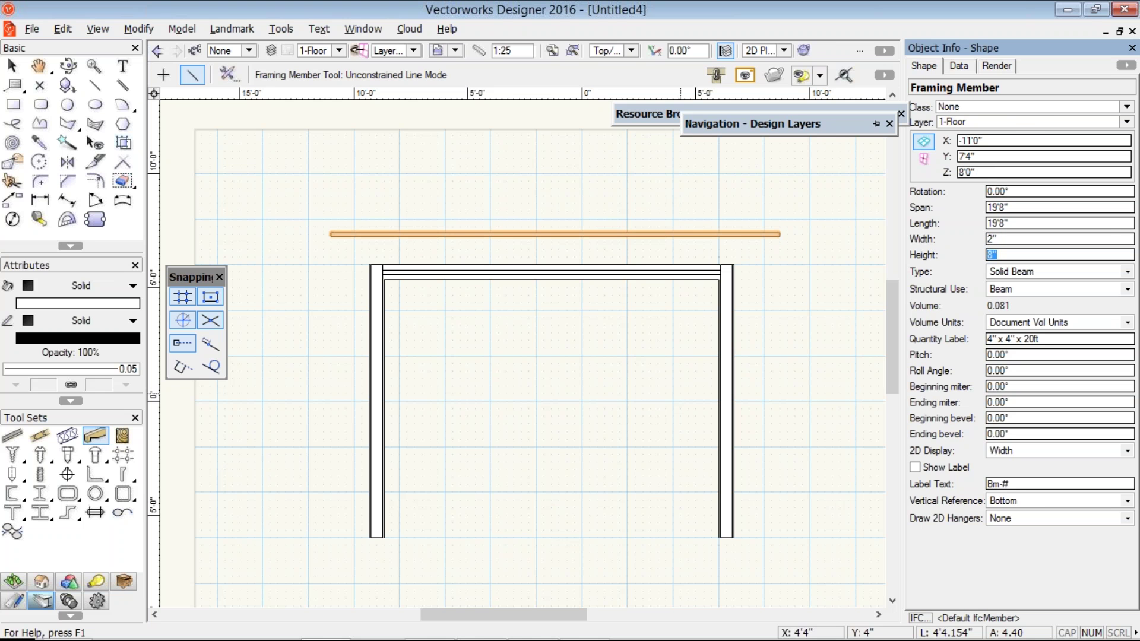
pyautogui.write('6')
pyautogui.press('Tab')
# Step: Apply the Beech texture to the new framing member and leave the Framing Member tool
pyautogui.click(1017, 109)
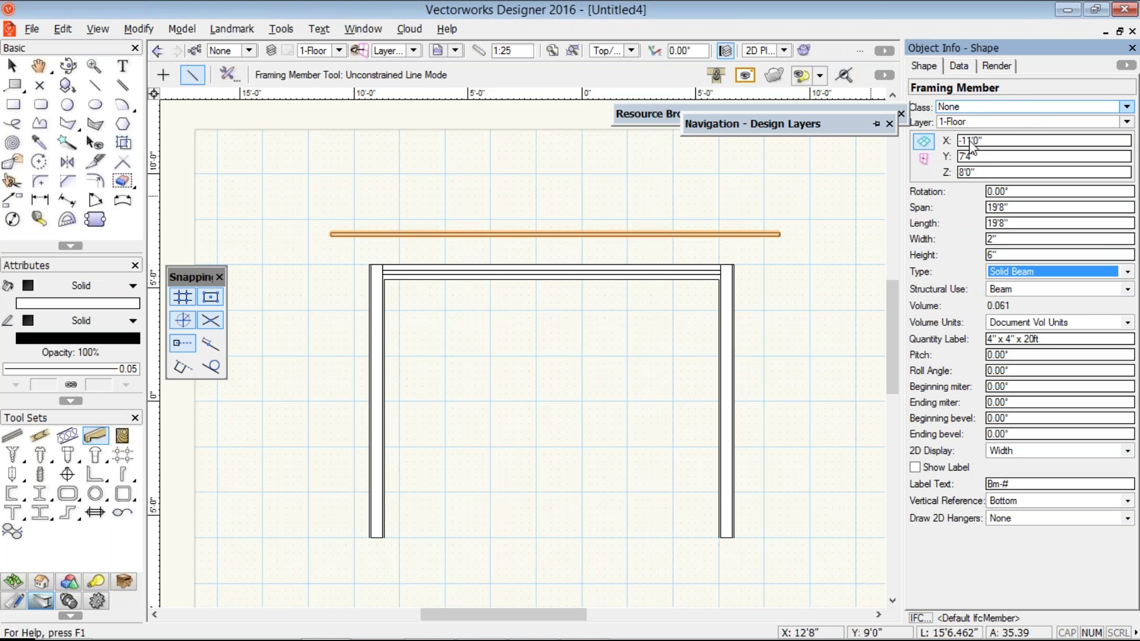
pyautogui.click(995, 66)
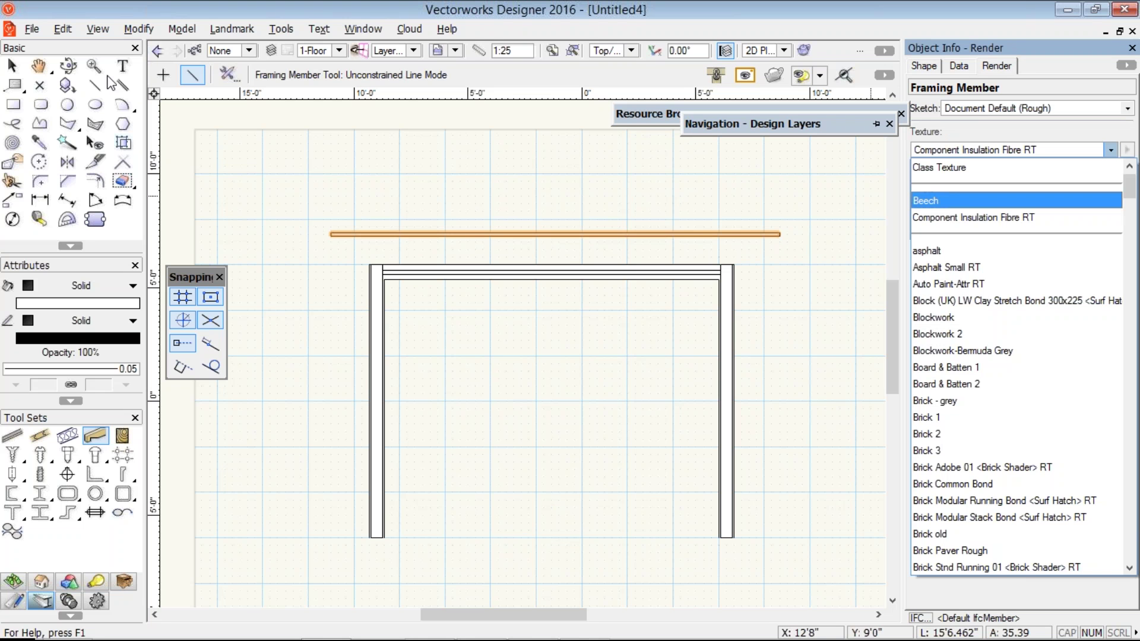
pyautogui.click(12, 65)
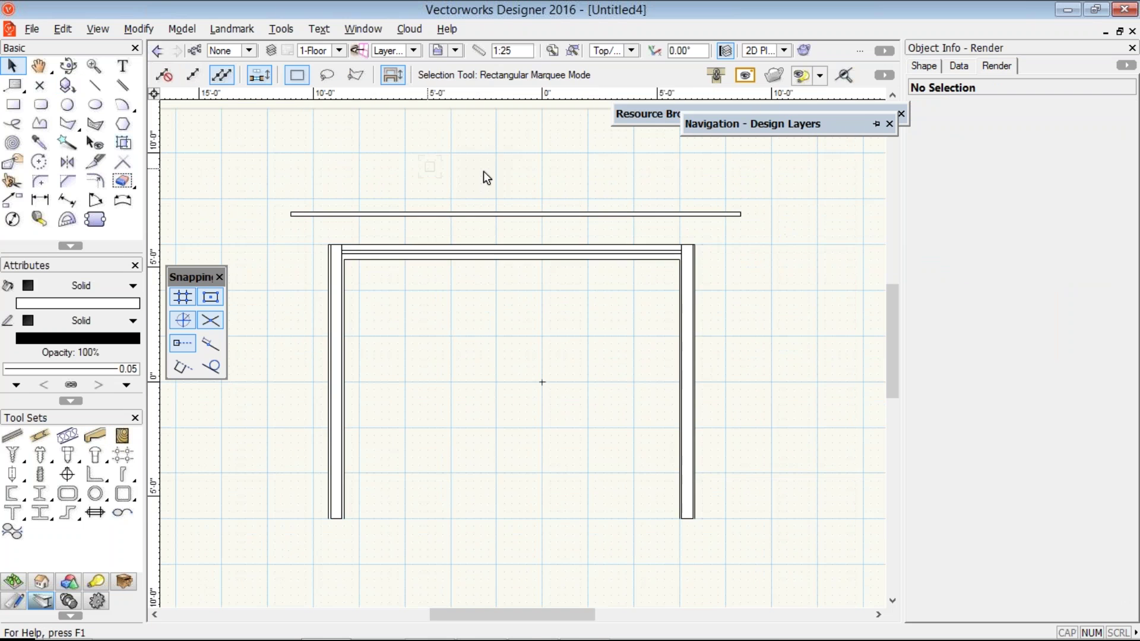
# Step: Move the 19'8" framing member by its midpoint onto the outer edge of the back wall
pyautogui.scroll(-2, 483, 173)
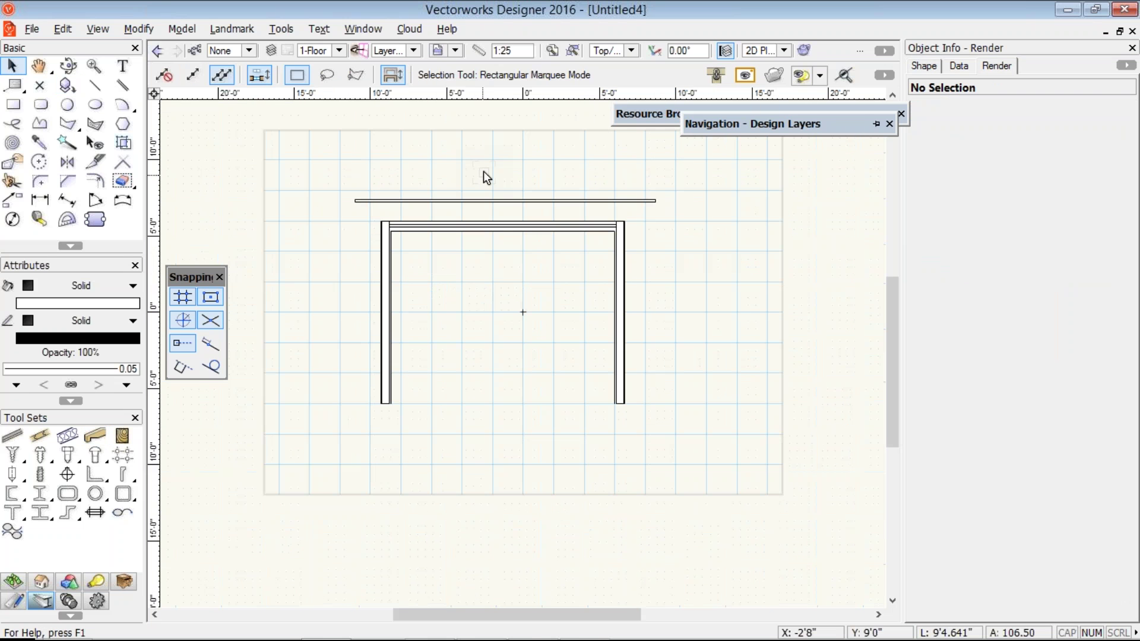
pyautogui.scroll(2, 484, 174)
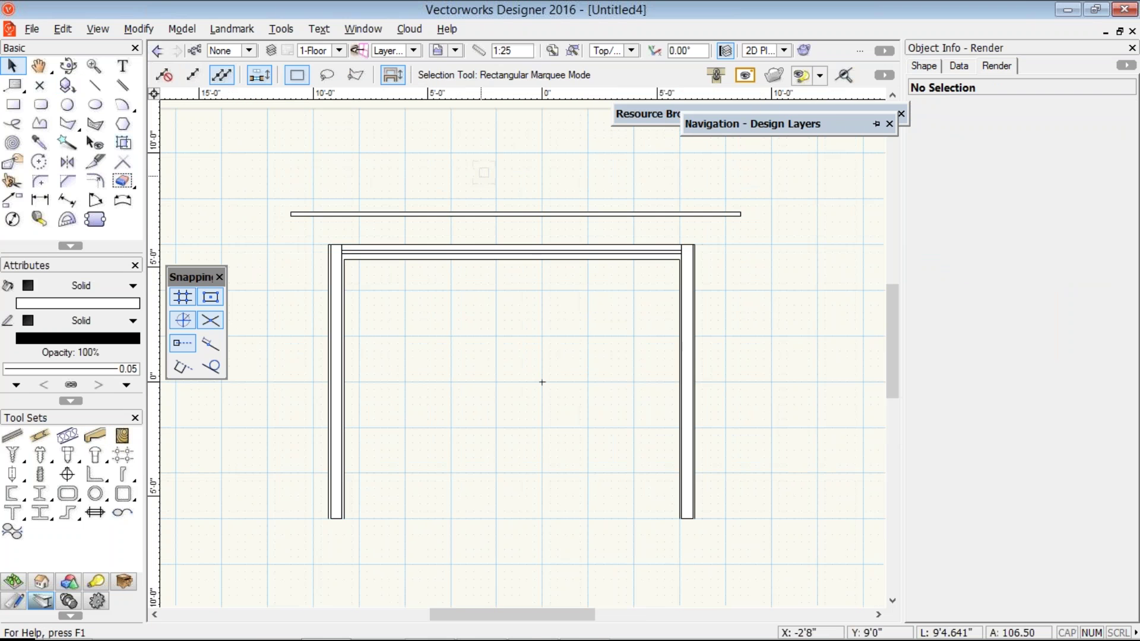
pyautogui.scroll(1, 442, 254)
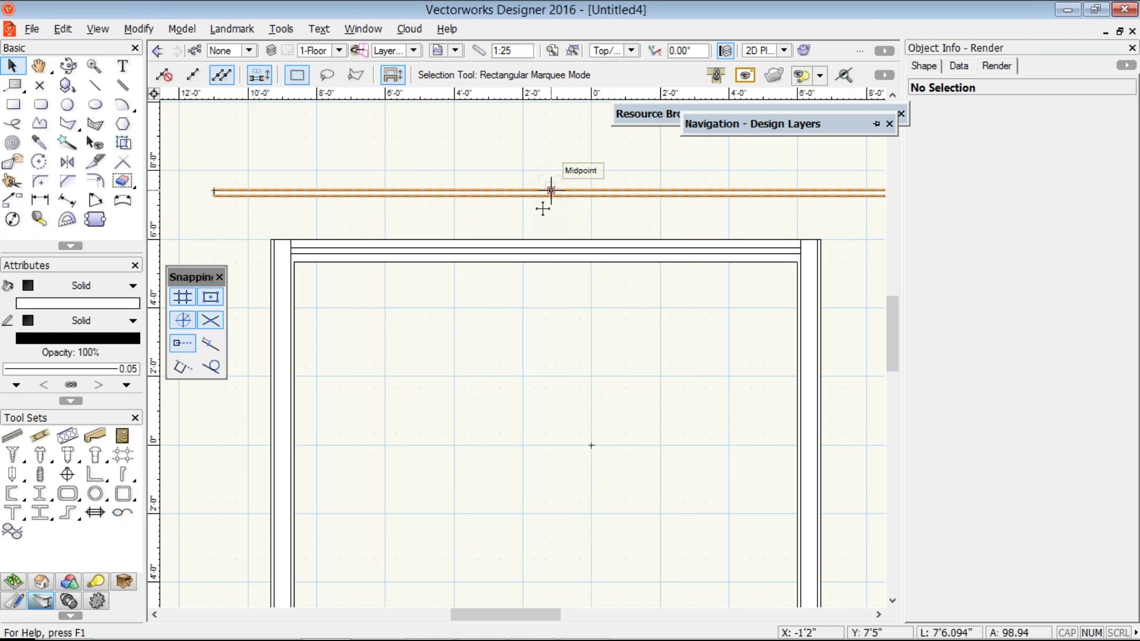
pyautogui.moveTo(542, 208); pyautogui.dragTo(545, 242)
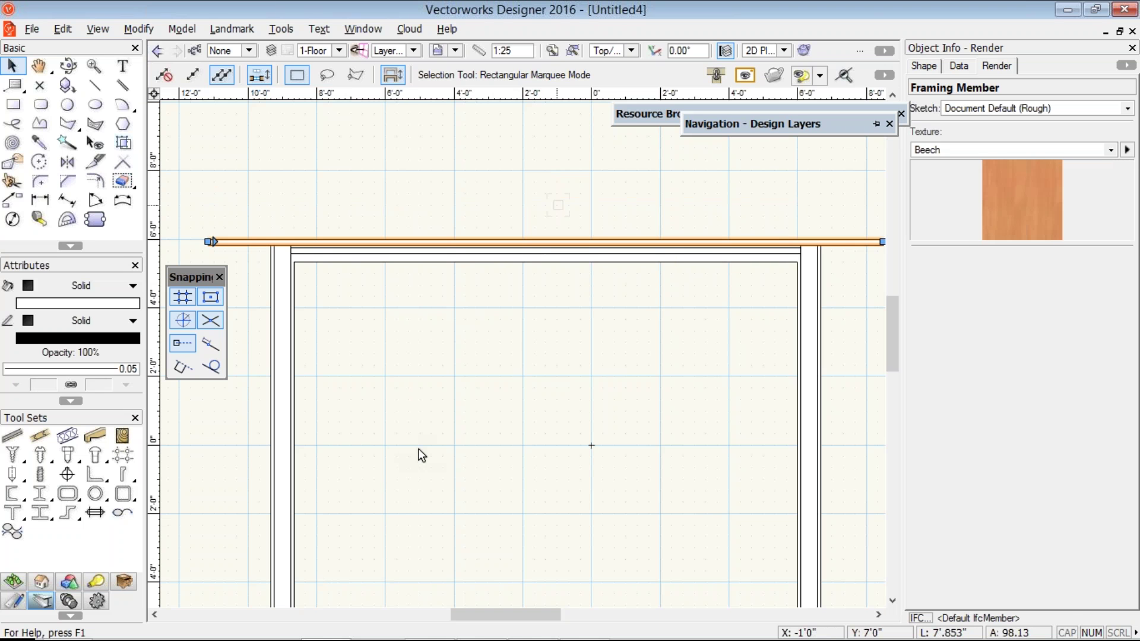
pyautogui.scroll(-2, 418, 449)
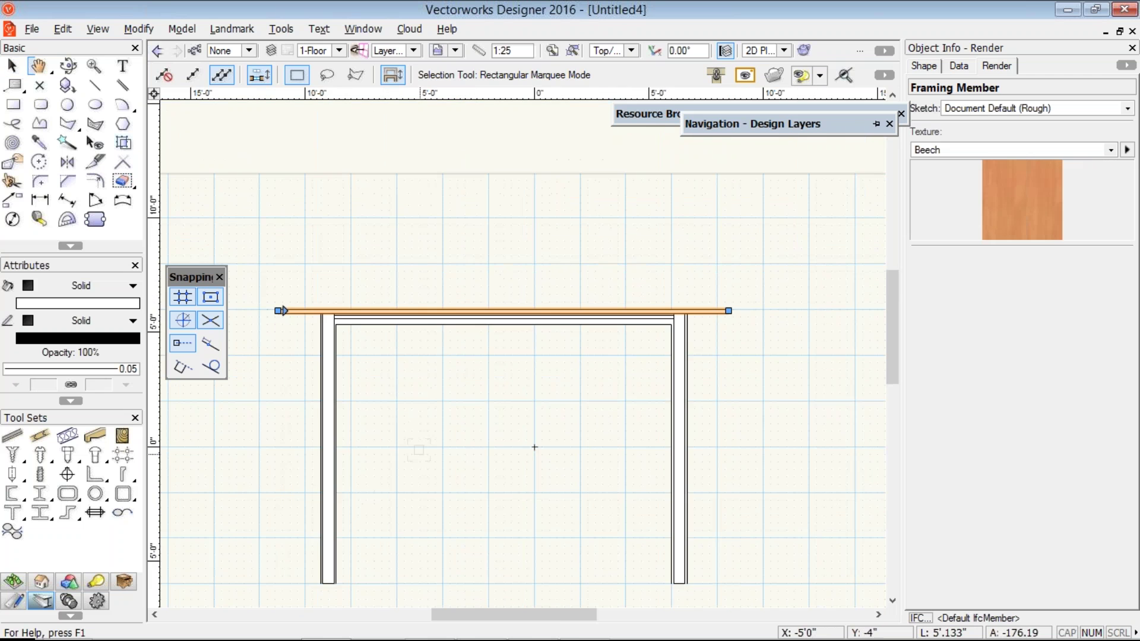
pyautogui.moveTo(534, 447); pyautogui.dragTo(554, 344, button='middle')
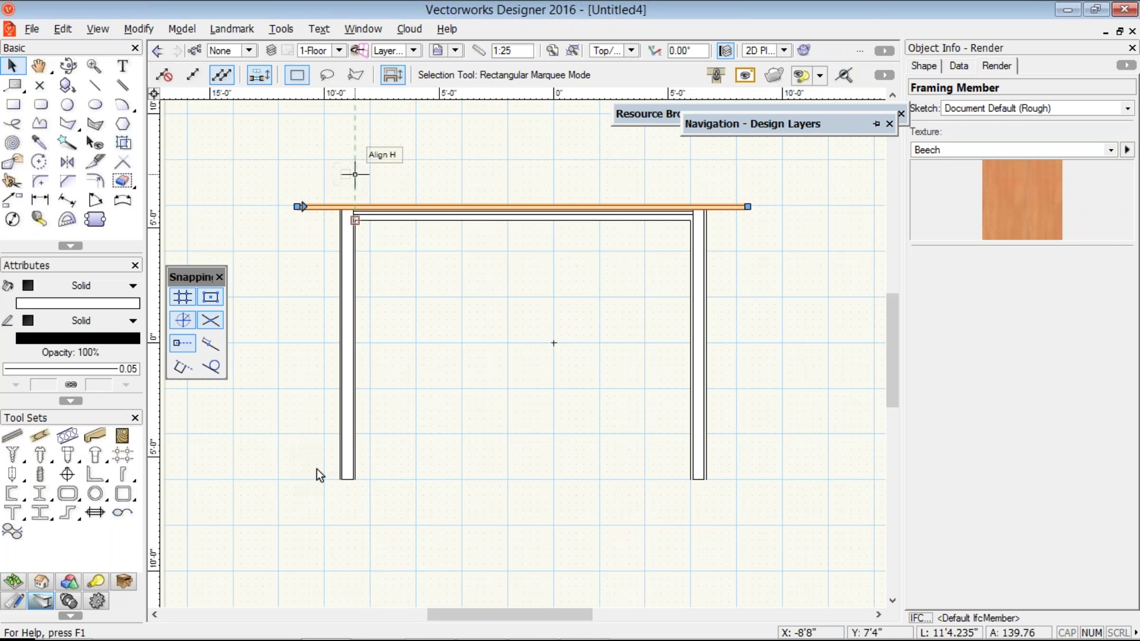
# Step: Distribute 15 duplicates of the back framing member evenly to the front ends of the side walls, retaining the original
pyautogui.hotkey('shift', 'c')
pyautogui.click(12, 204)
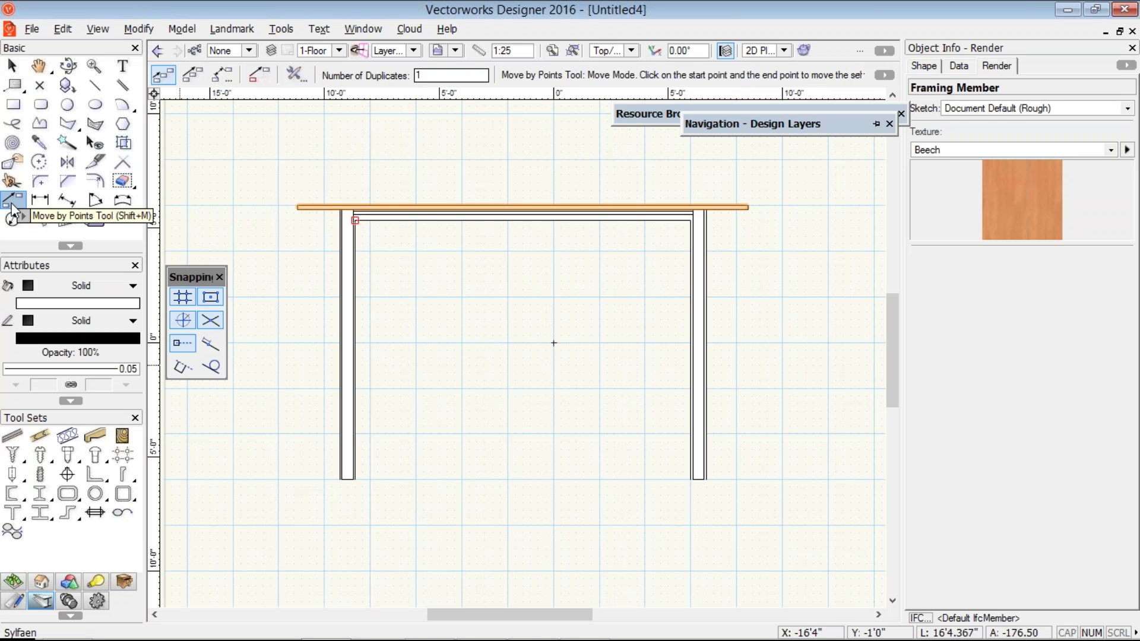
pyautogui.click(196, 77)
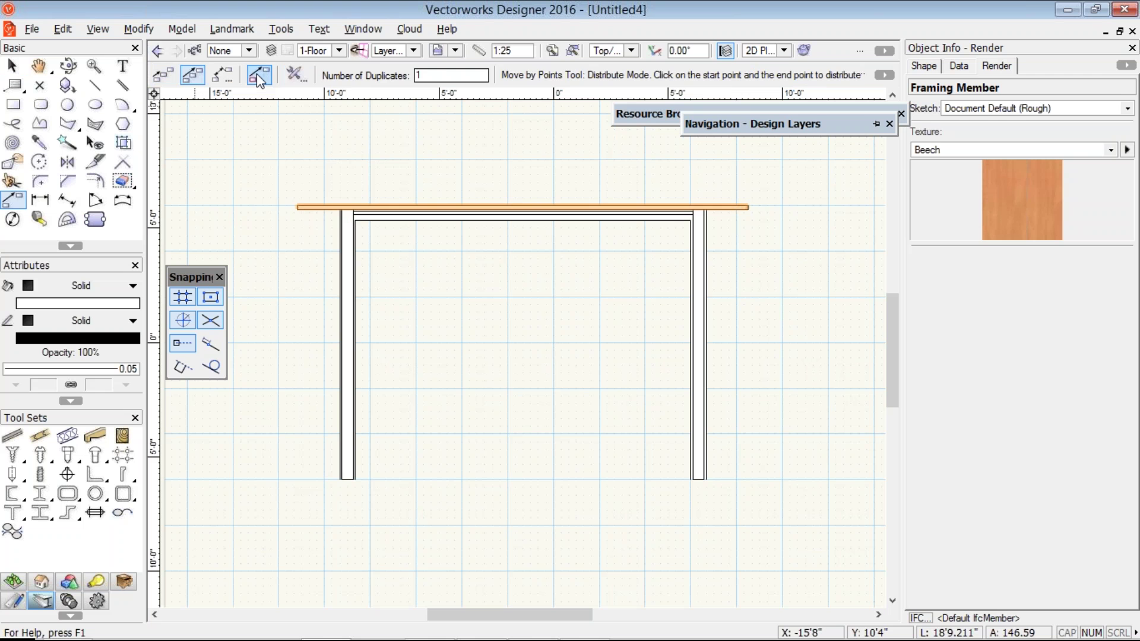
pyautogui.click(259, 75)
pyautogui.doubleClick(440, 74)
pyautogui.write('15')
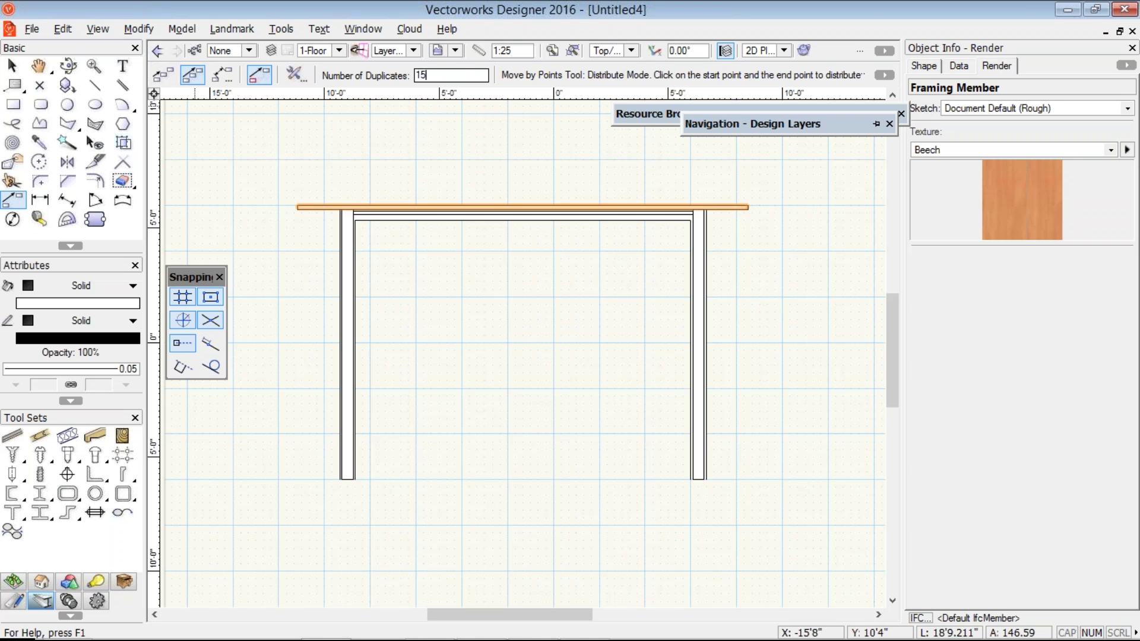
pyautogui.click(297, 209)
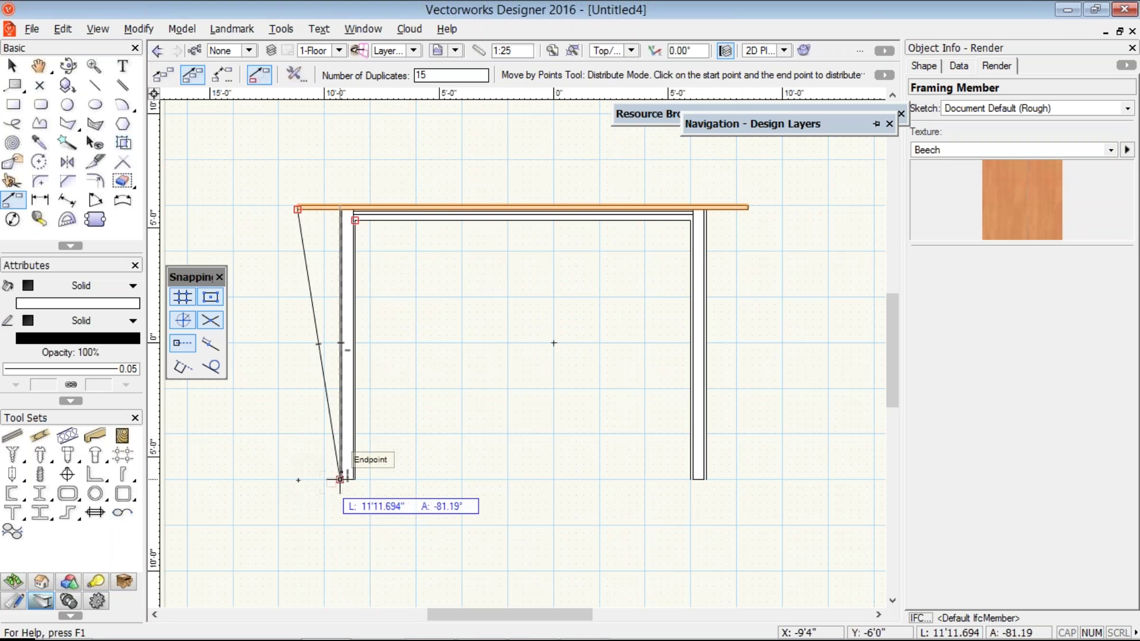
pyautogui.click(296, 479)
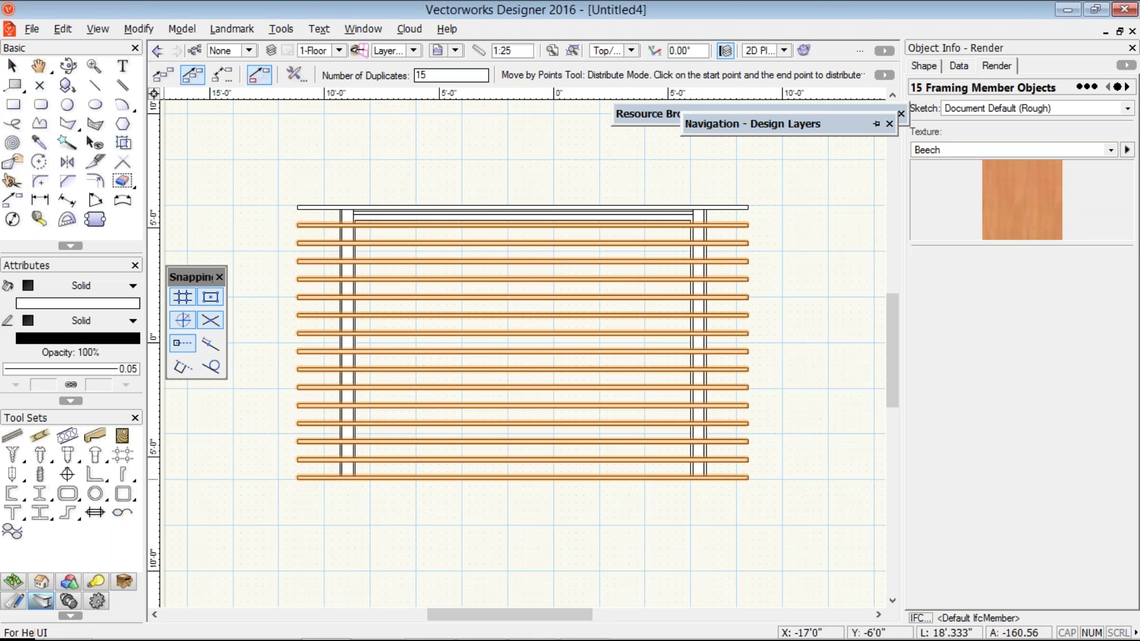
# Step: Create front, top and right viewports of the structure at 1:25 scale in third angle projection
pyautogui.keyDown('ctrl'); pyautogui.moveTo(303, 237); pyautogui.dragTo(307, 241, button='middle'); pyautogui.keyUp('ctrl')
pyautogui.moveTo(307, 241); pyautogui.dragTo(307, 241)
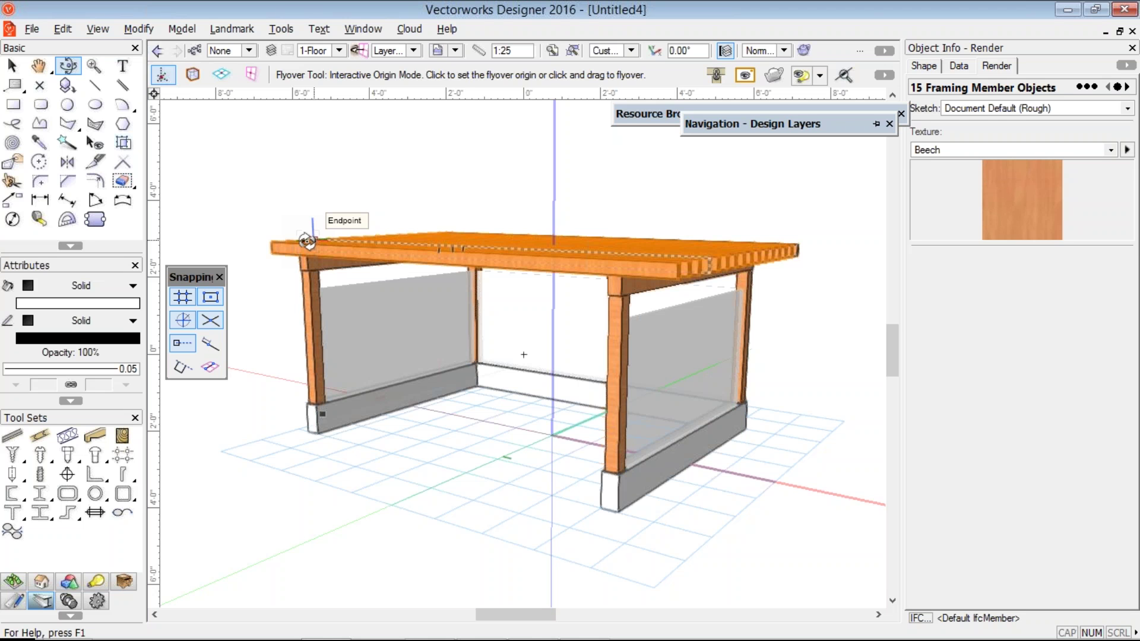
pyautogui.click(312, 240)
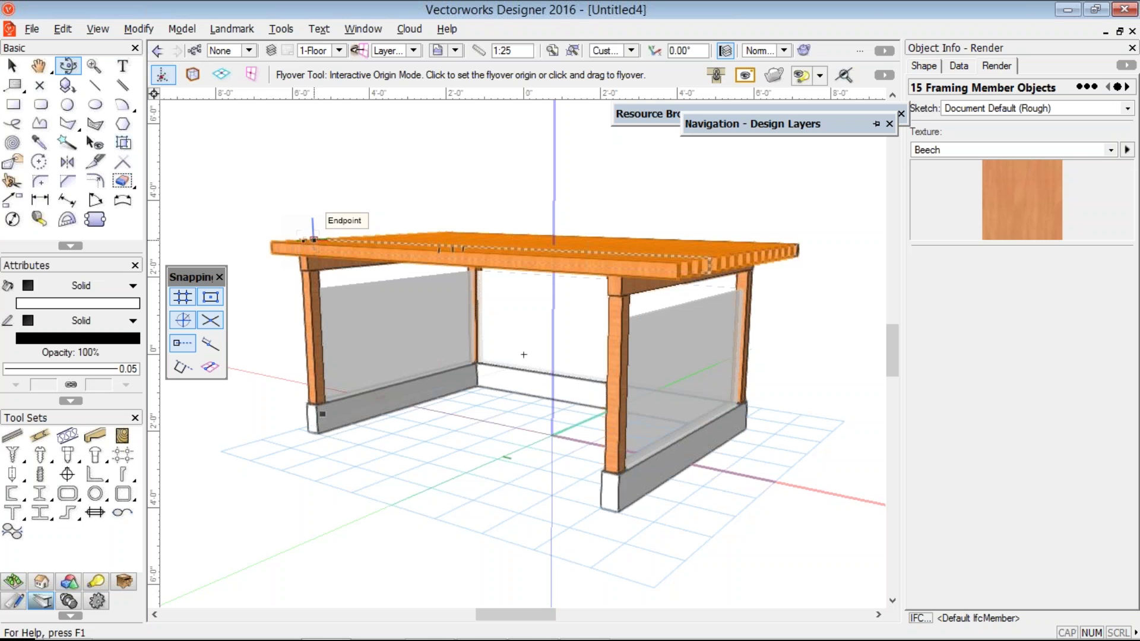
pyautogui.click(108, 33)
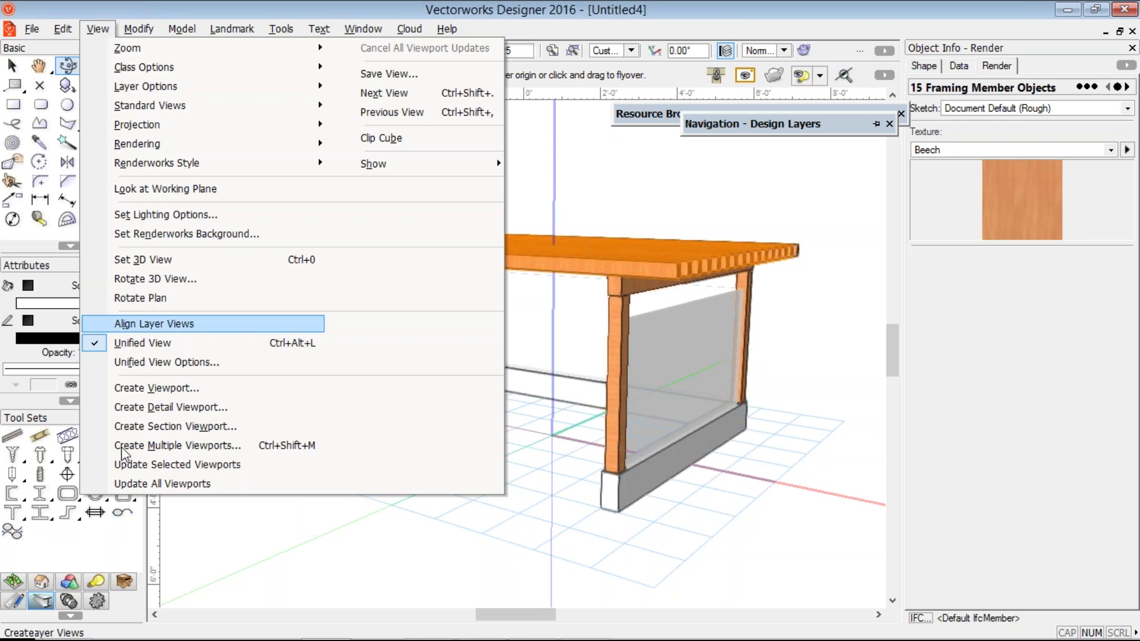
pyautogui.click(545, 251)
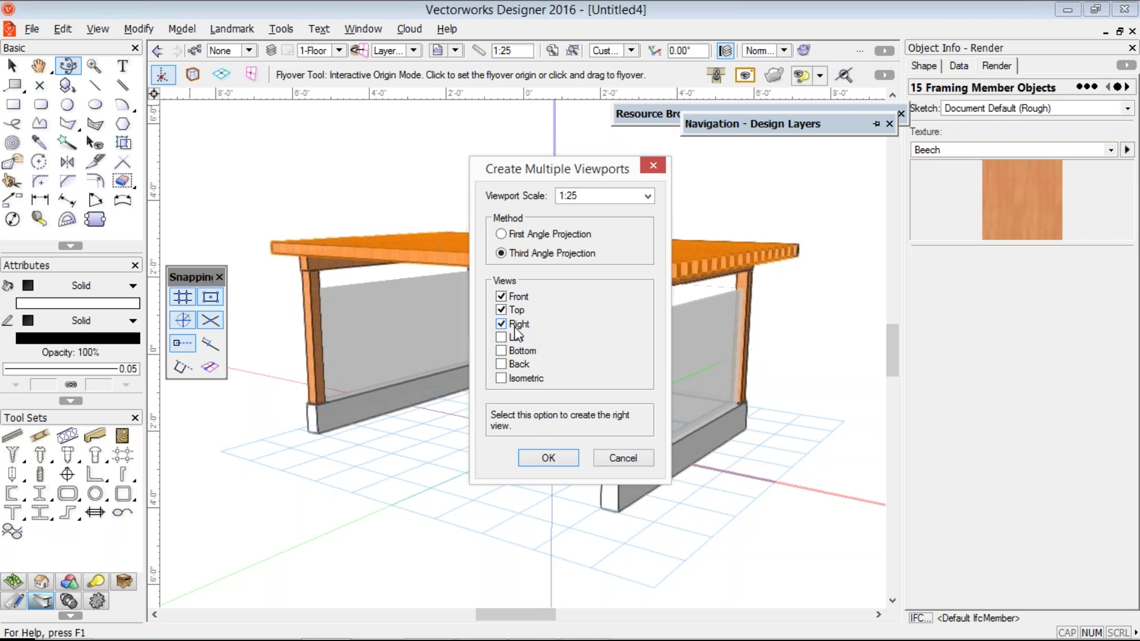
pyautogui.click(545, 458)
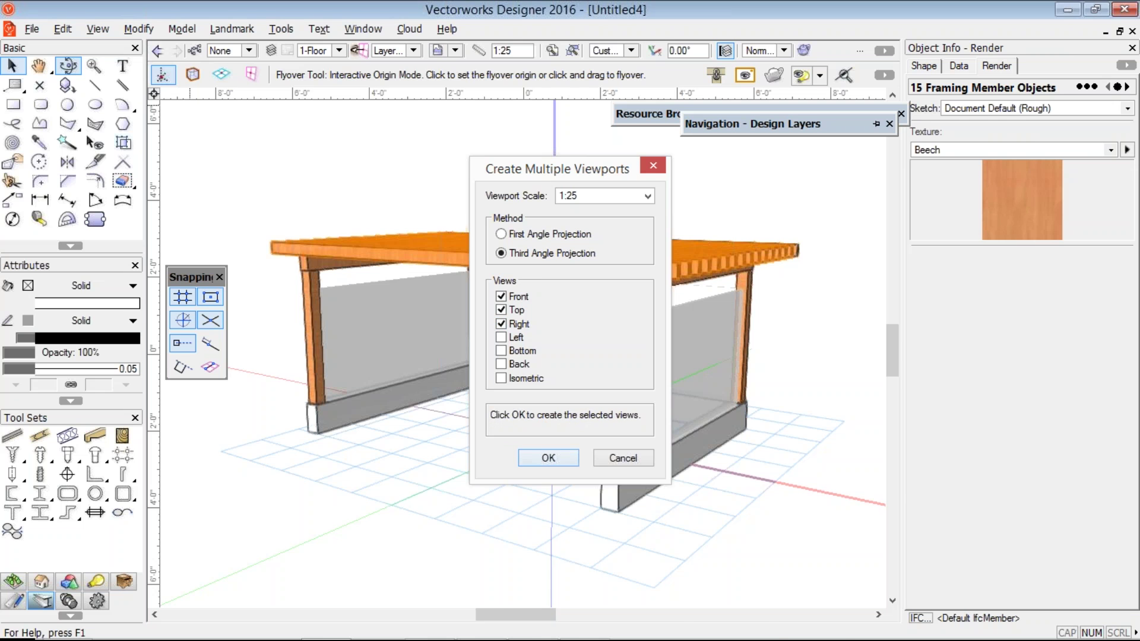
pyautogui.click(591, 299)
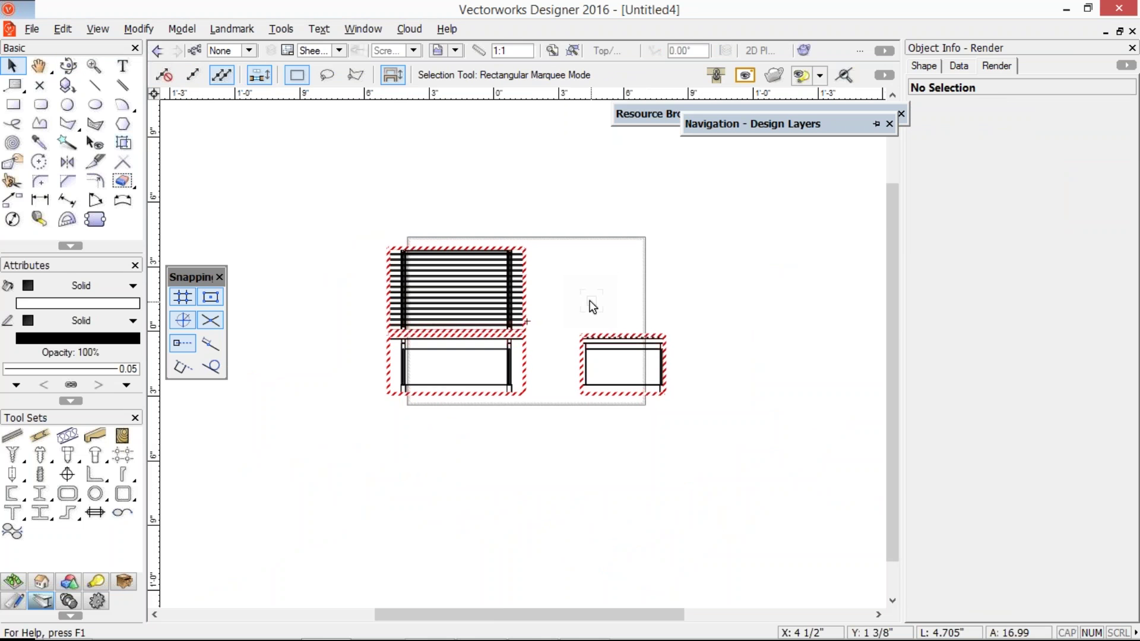
pyautogui.scroll(1, 590, 301)
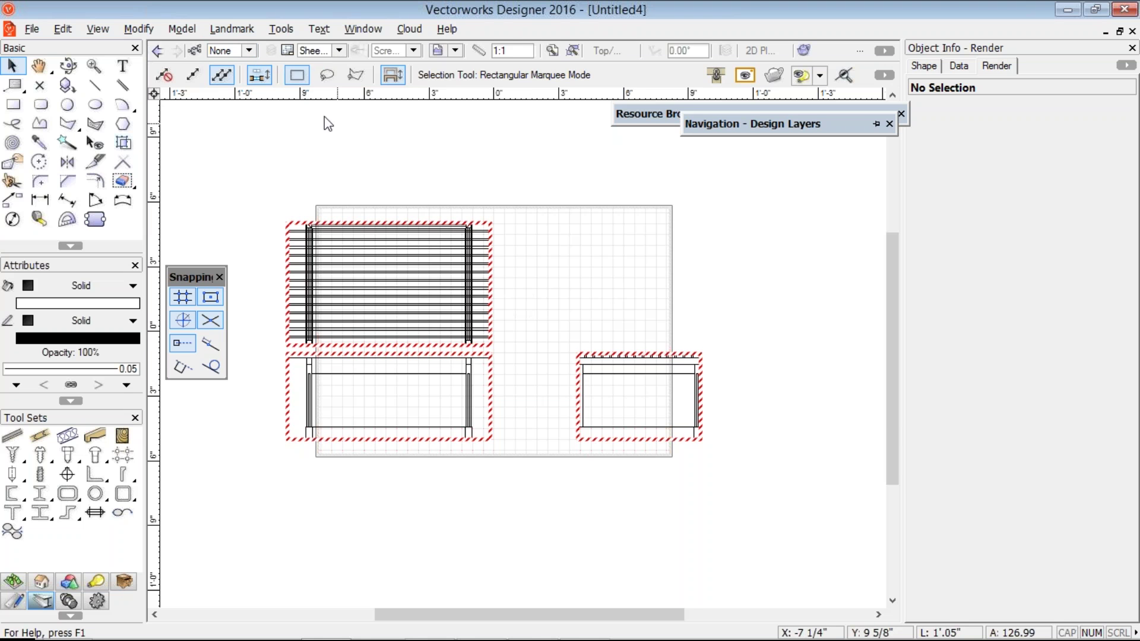
# Step: Return to the 1-Floor design layer and show the structure in Top/Plan view, fitted to the page
pyautogui.click(338, 51)
pyautogui.click(332, 144)
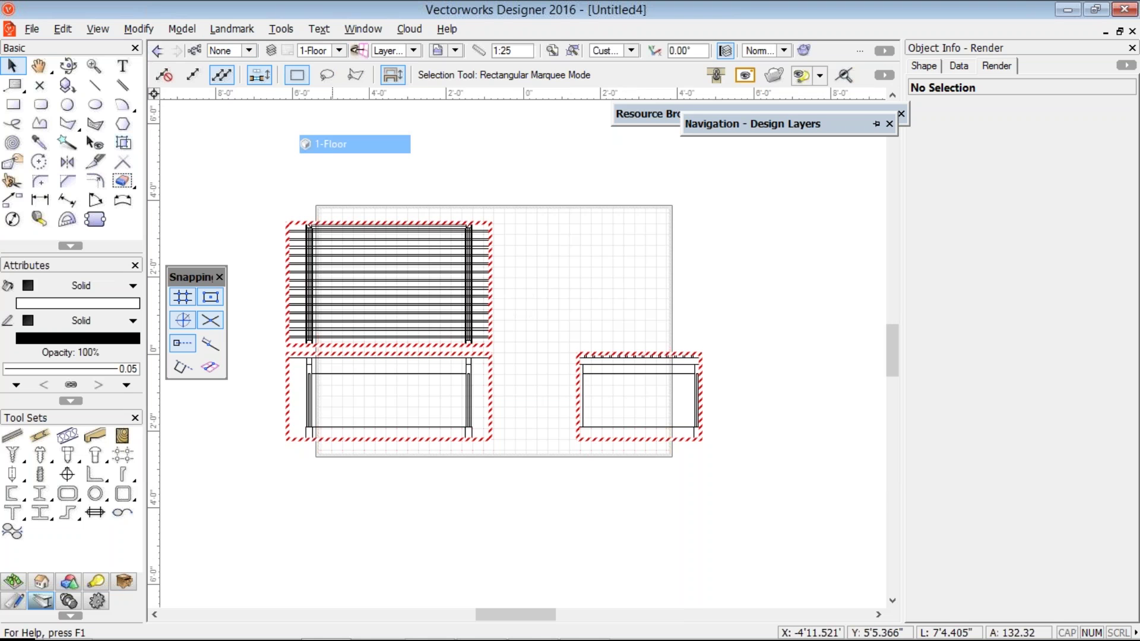
pyautogui.press('3')
pyautogui.press('0')
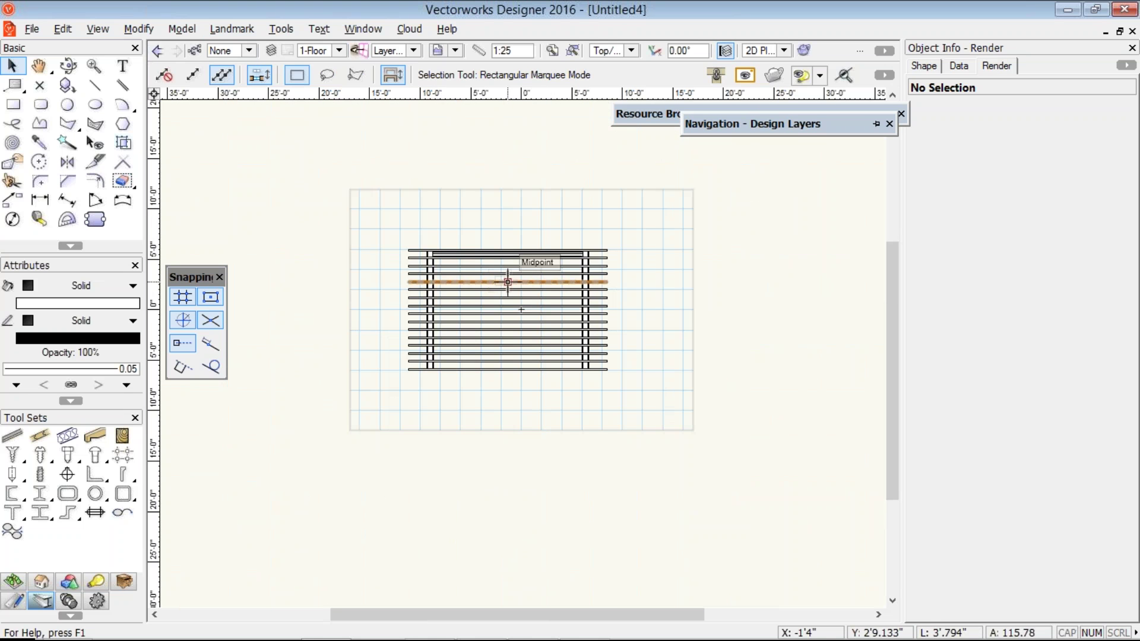
# Step: View the structure in a low 3D perspective and activate the Walkthrough tool from the visualization tools
pyautogui.click(68, 585)
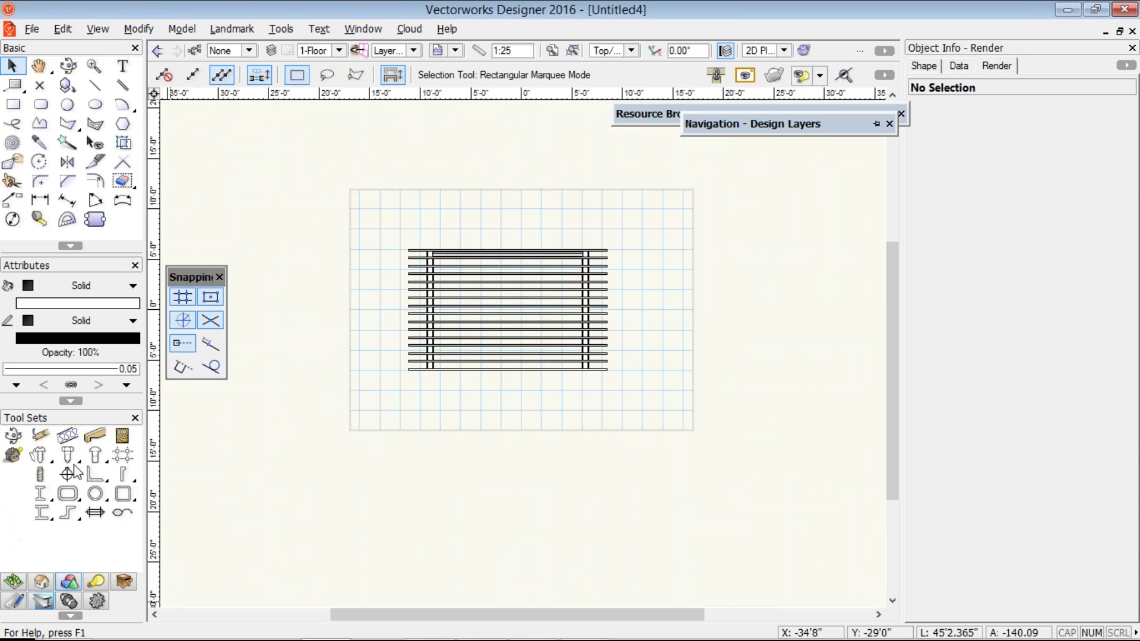
pyautogui.click(96, 582)
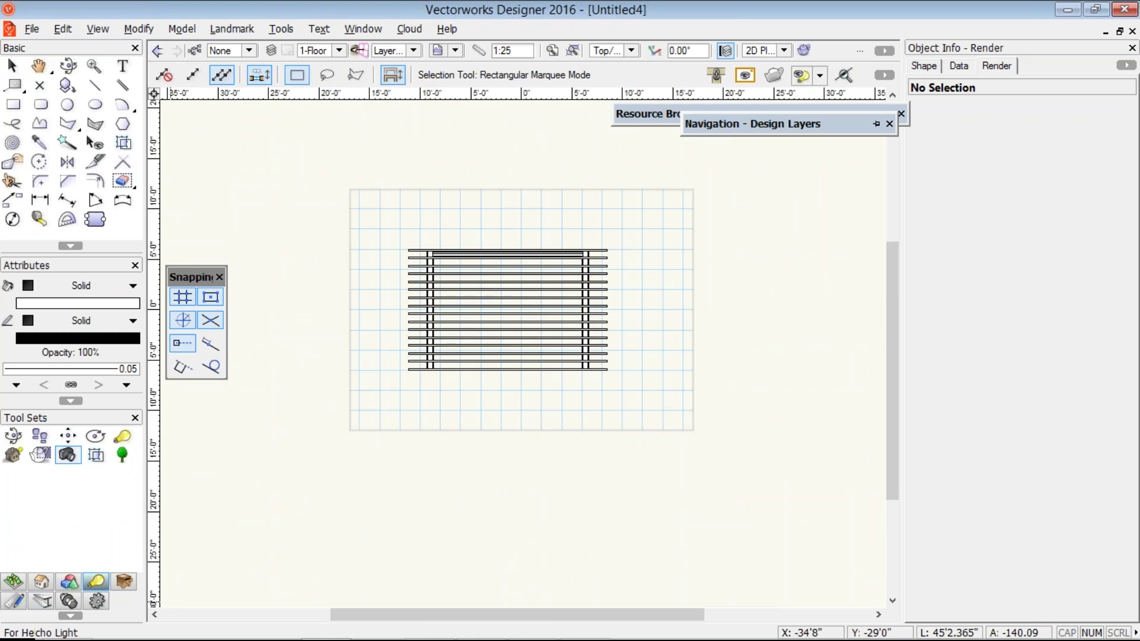
pyautogui.click(67, 455)
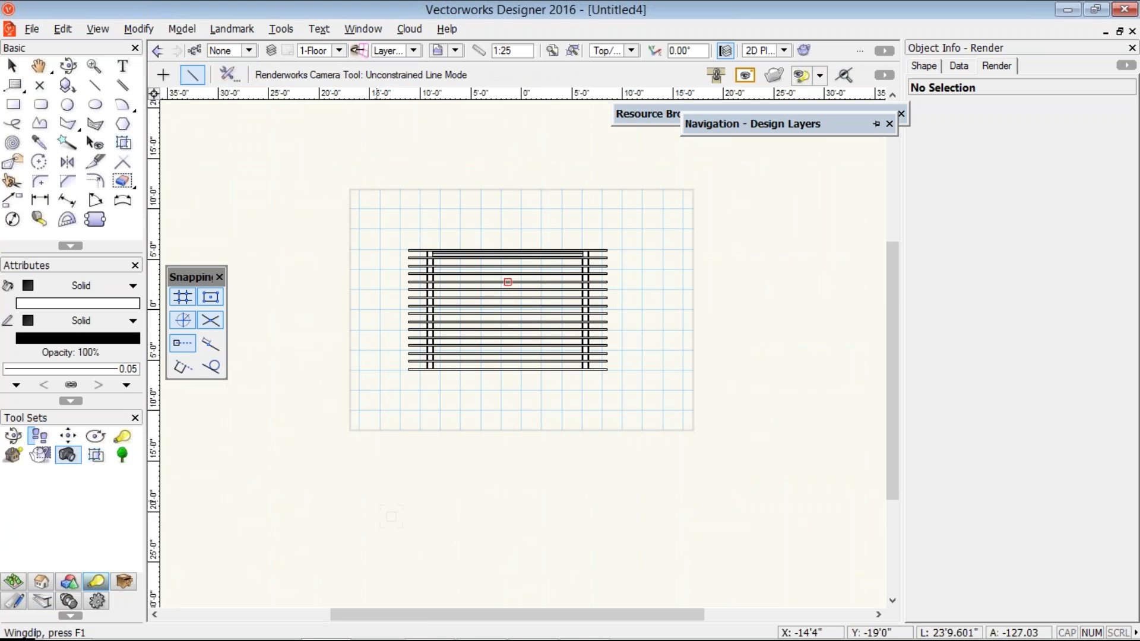
pyautogui.click(96, 436)
pyautogui.keyDown('ctrl'); pyautogui.moveTo(412, 345); pyautogui.dragTo(605, 272, button='middle'); pyautogui.keyUp('ctrl')
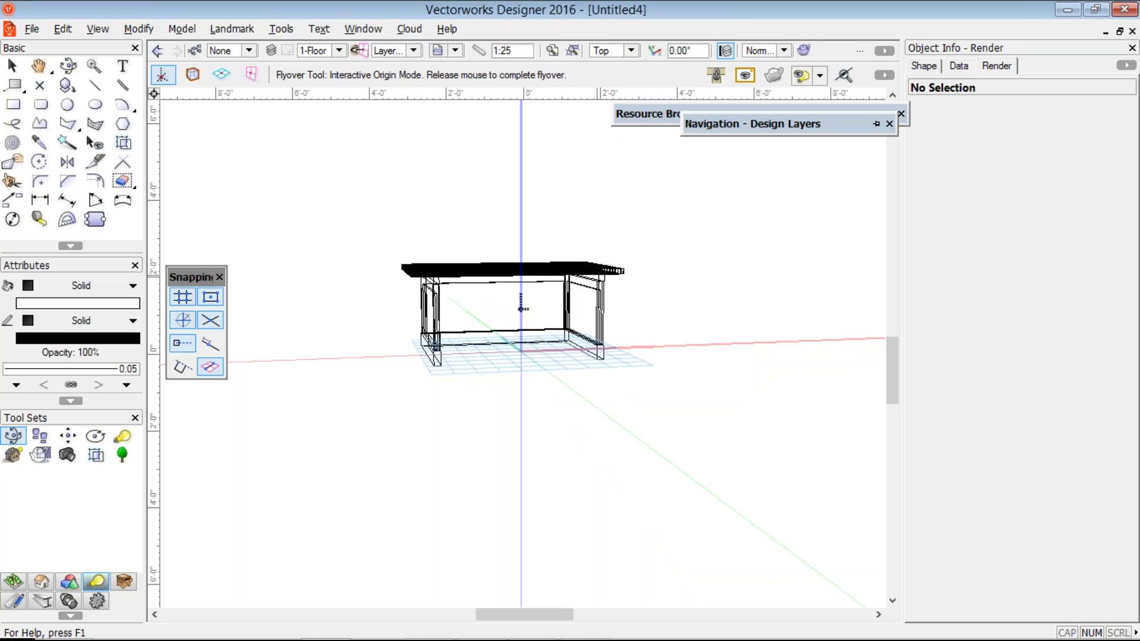
pyautogui.moveTo(596, 274); pyautogui.dragTo(594, 275)
pyautogui.click(40, 436)
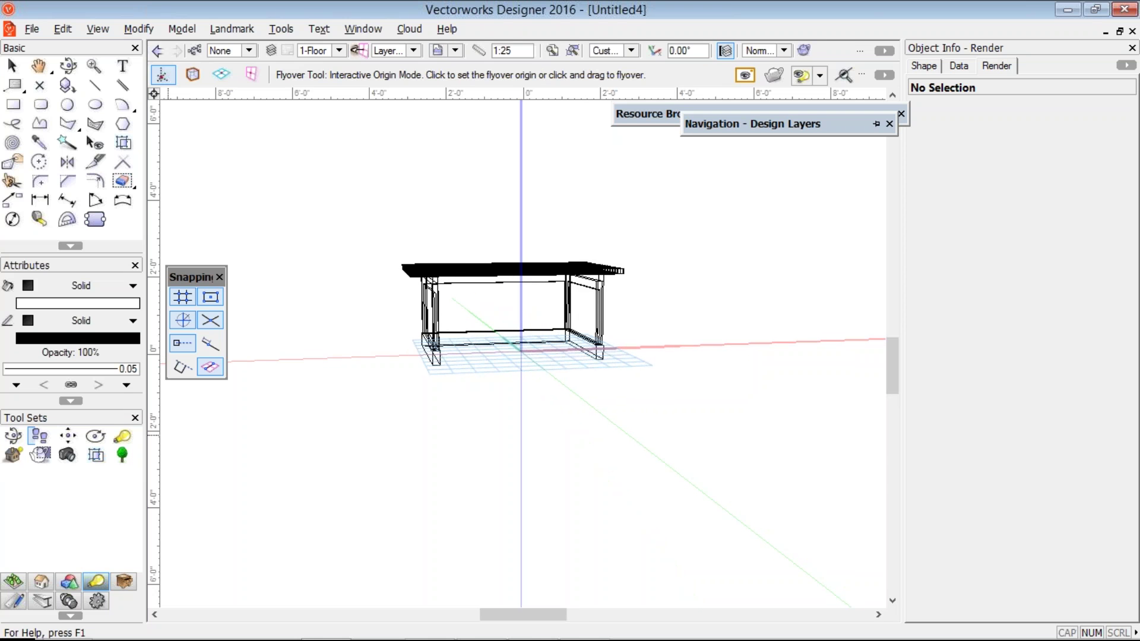